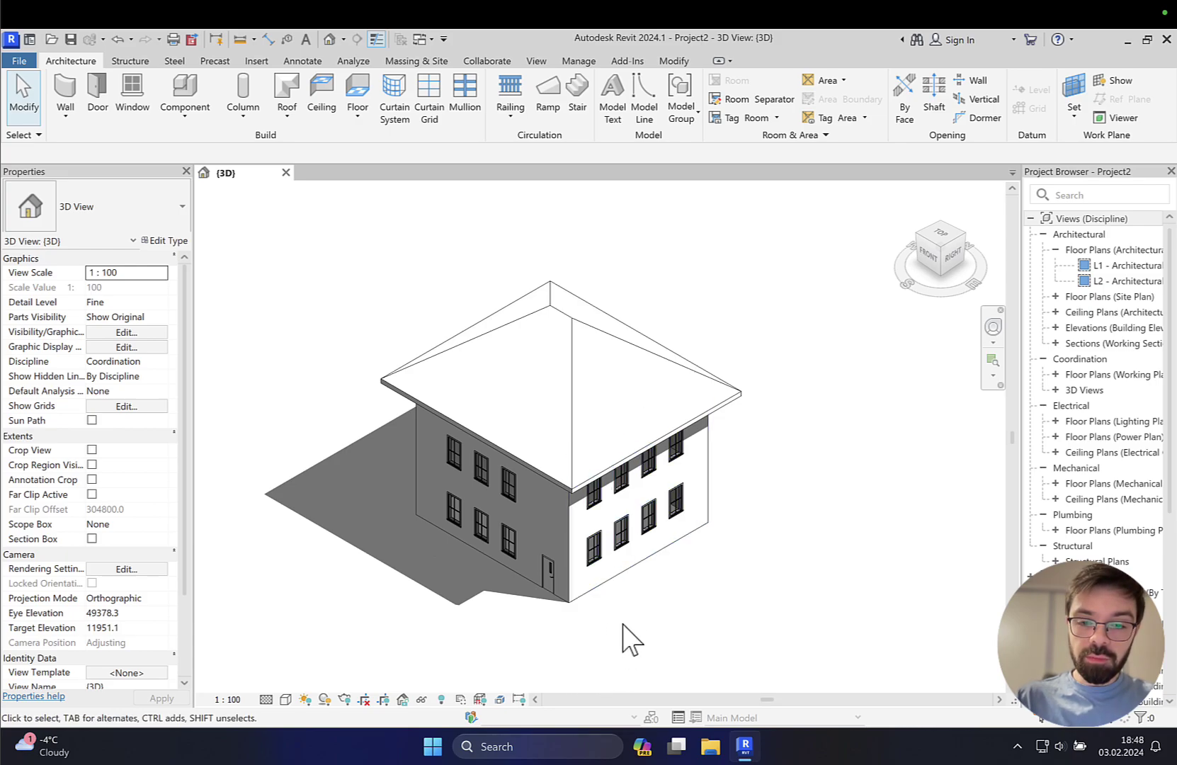
Assign the Wood Shake material to the structure layer of the Generic - 200mm wall type.
middle_drag(623, 625, 653, 472)
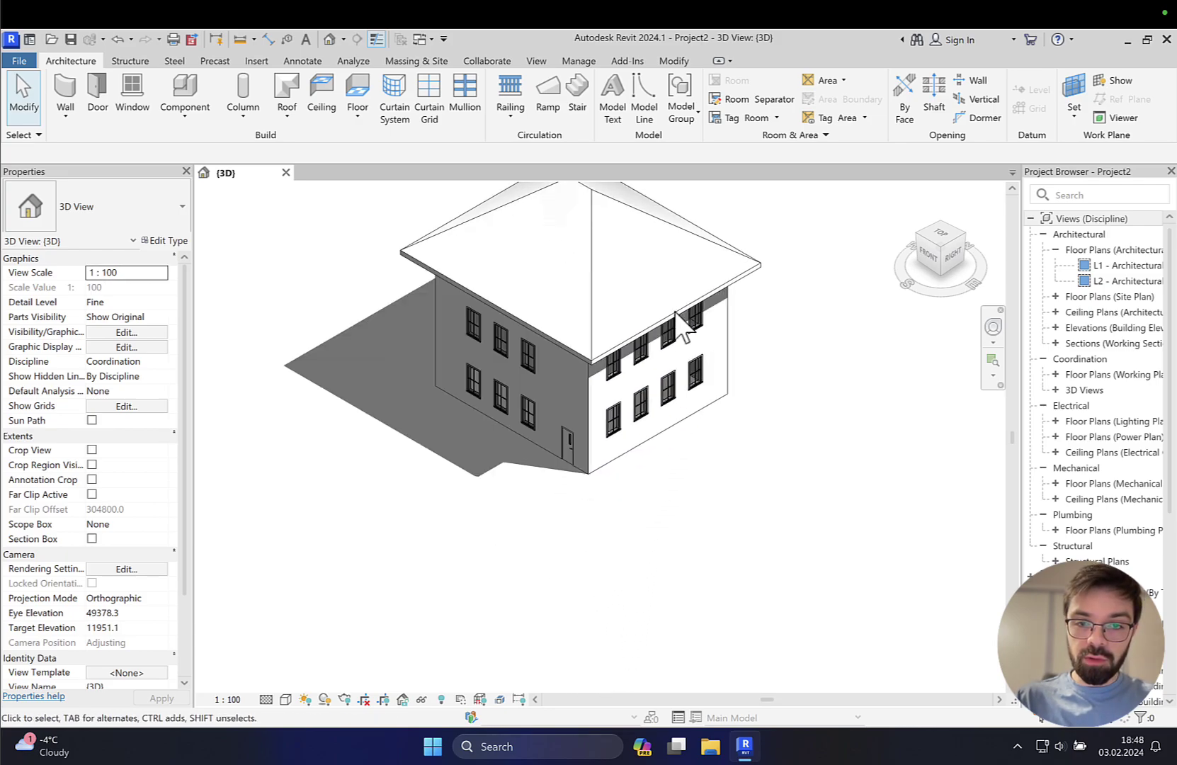
click(679, 432)
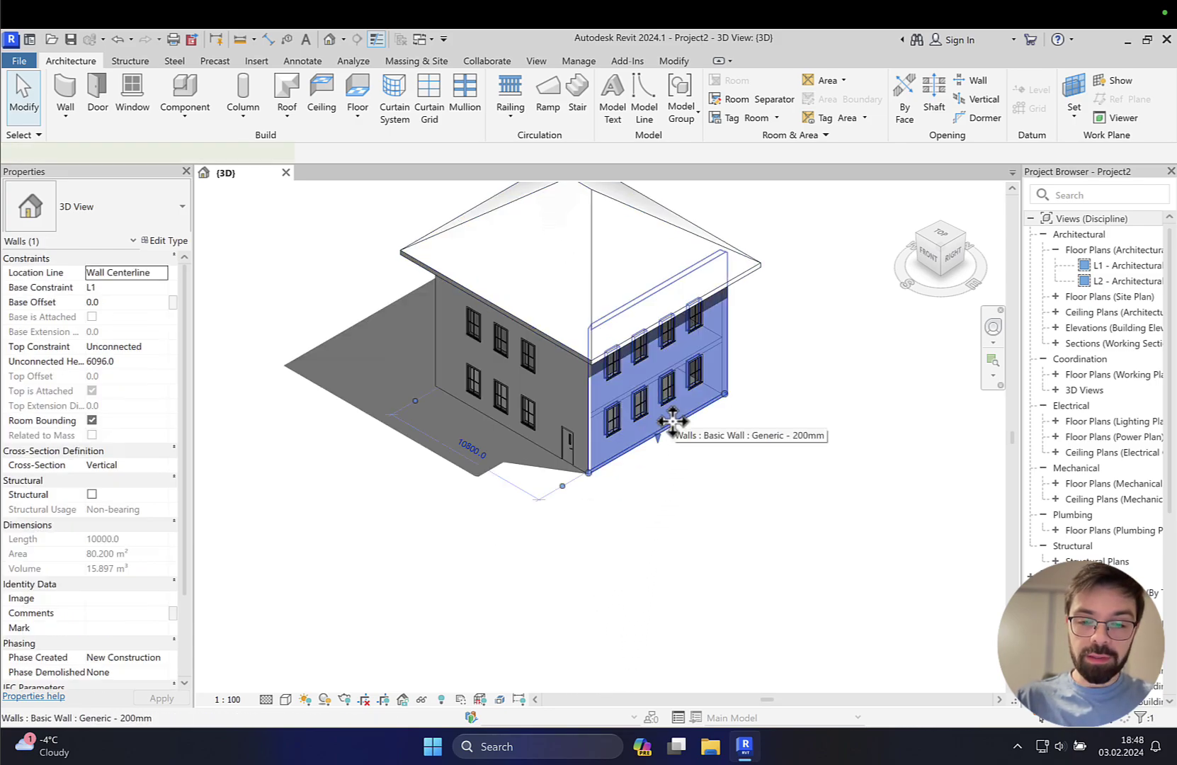
click(163, 241)
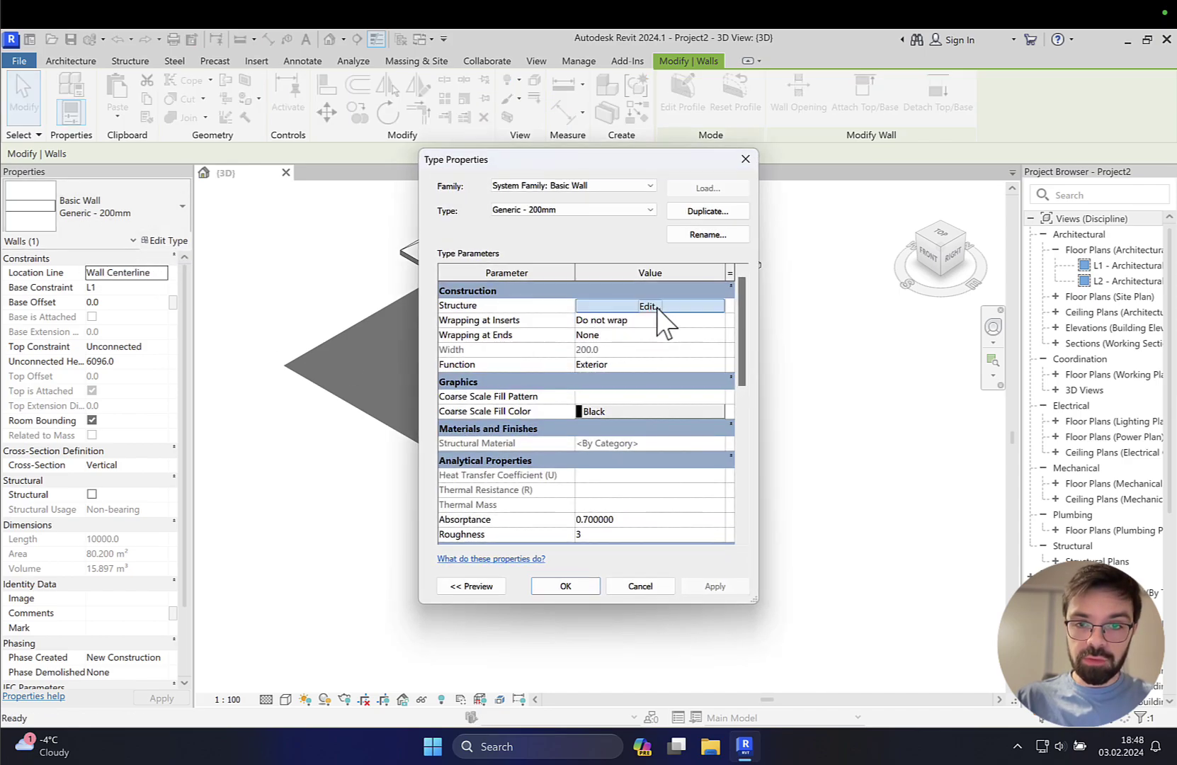
click(649, 305)
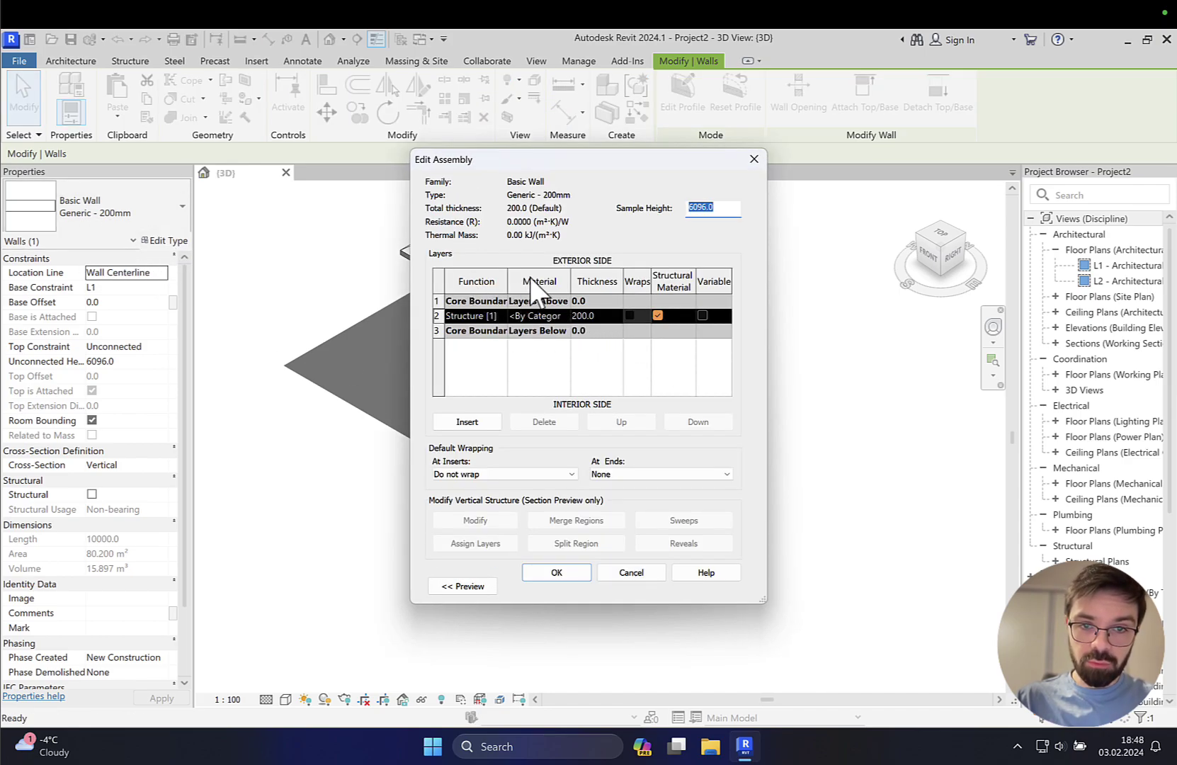
click(564, 319)
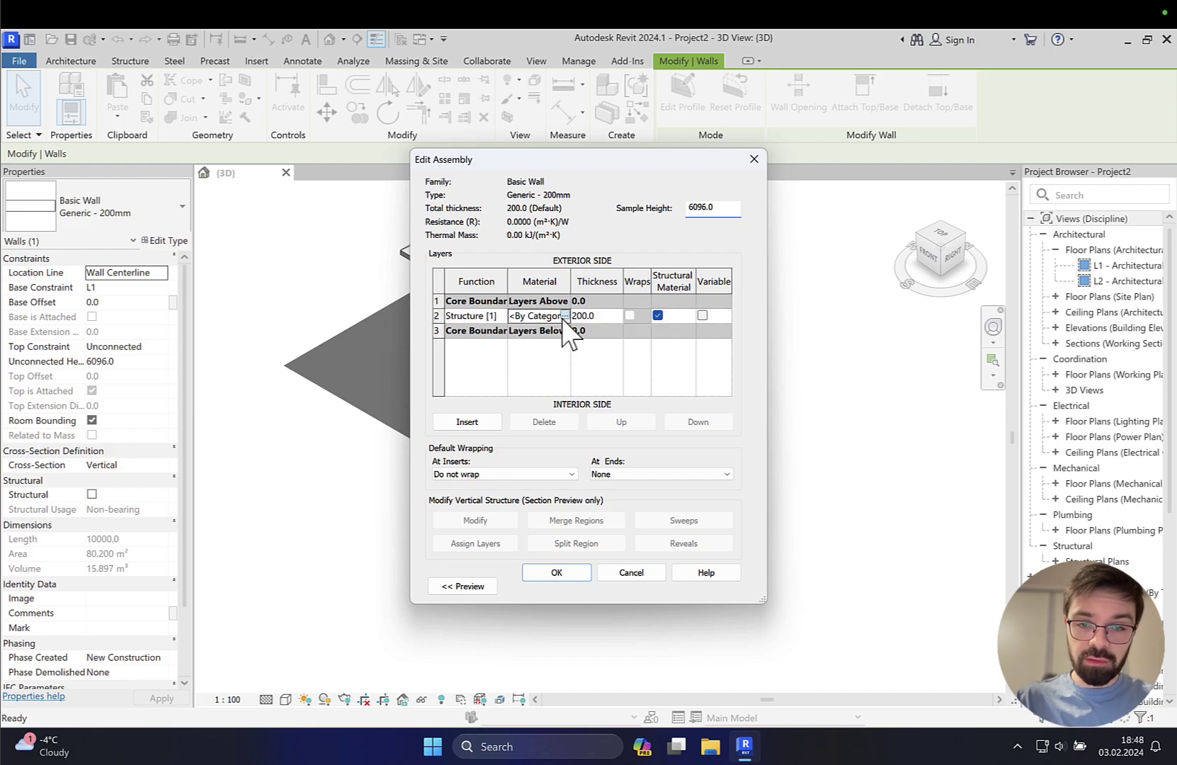
click(564, 316)
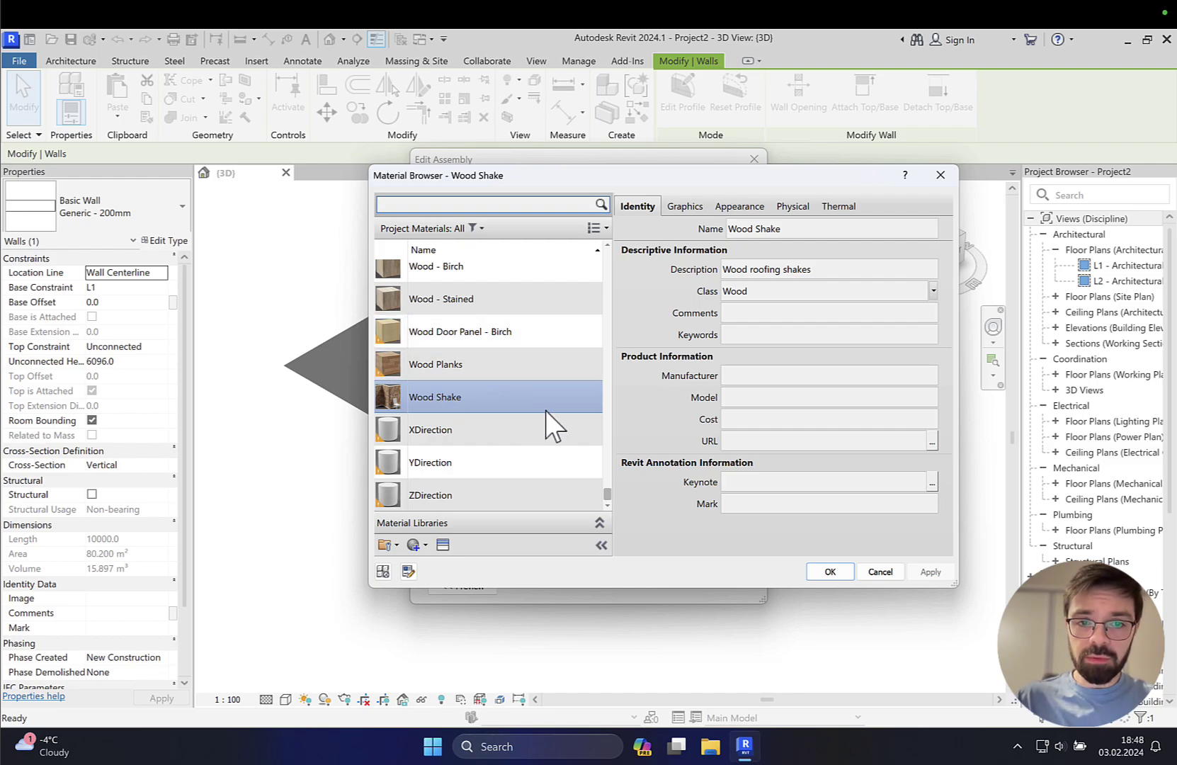
click(475, 372)
click(467, 398)
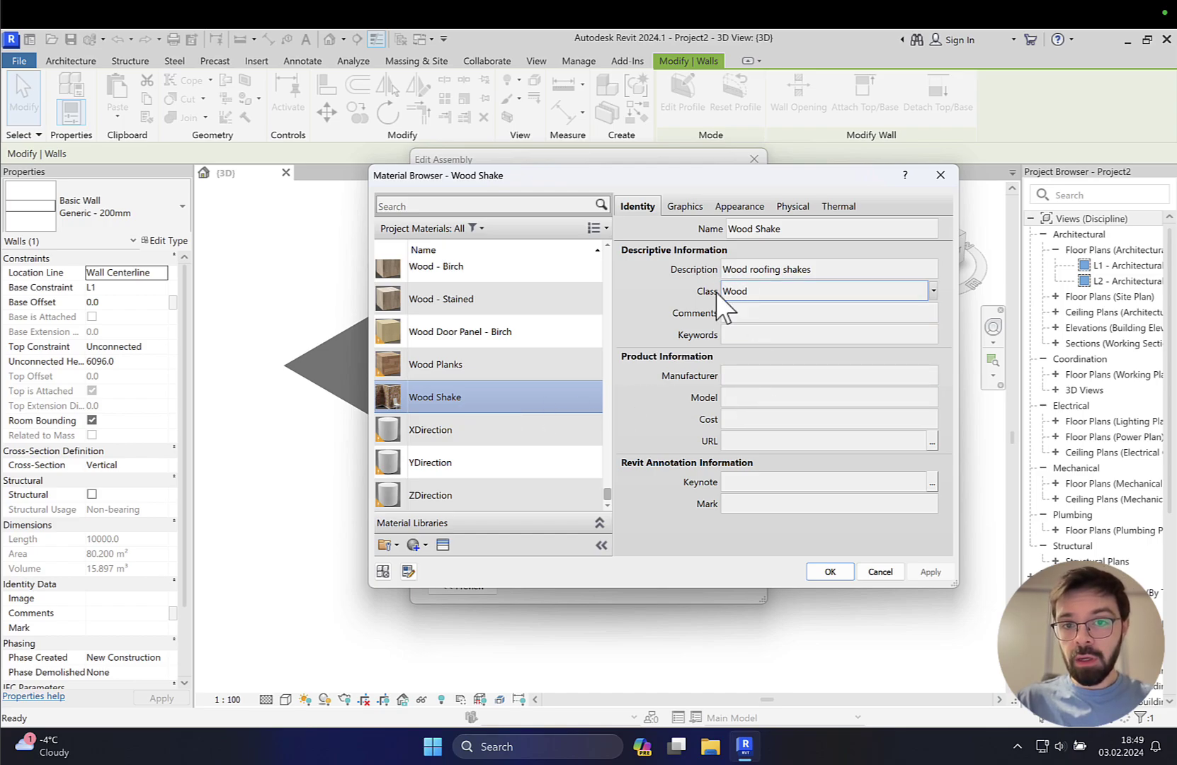
click(680, 211)
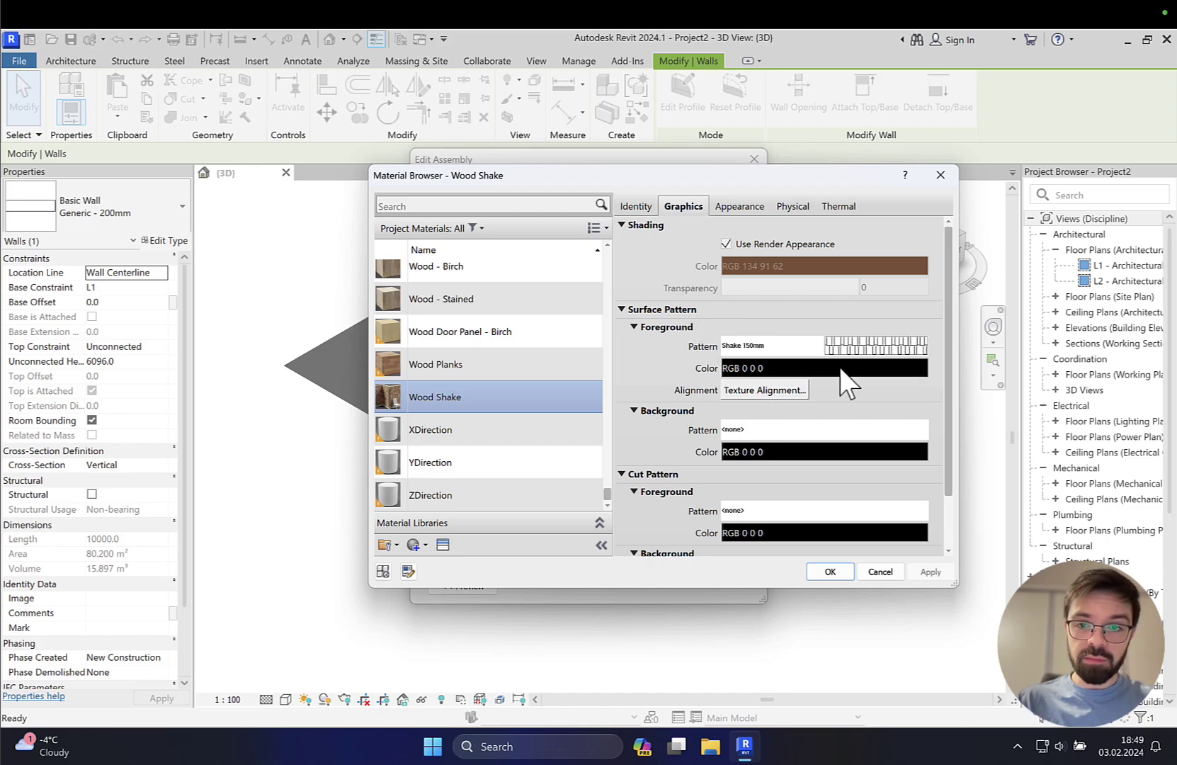
click(830, 572)
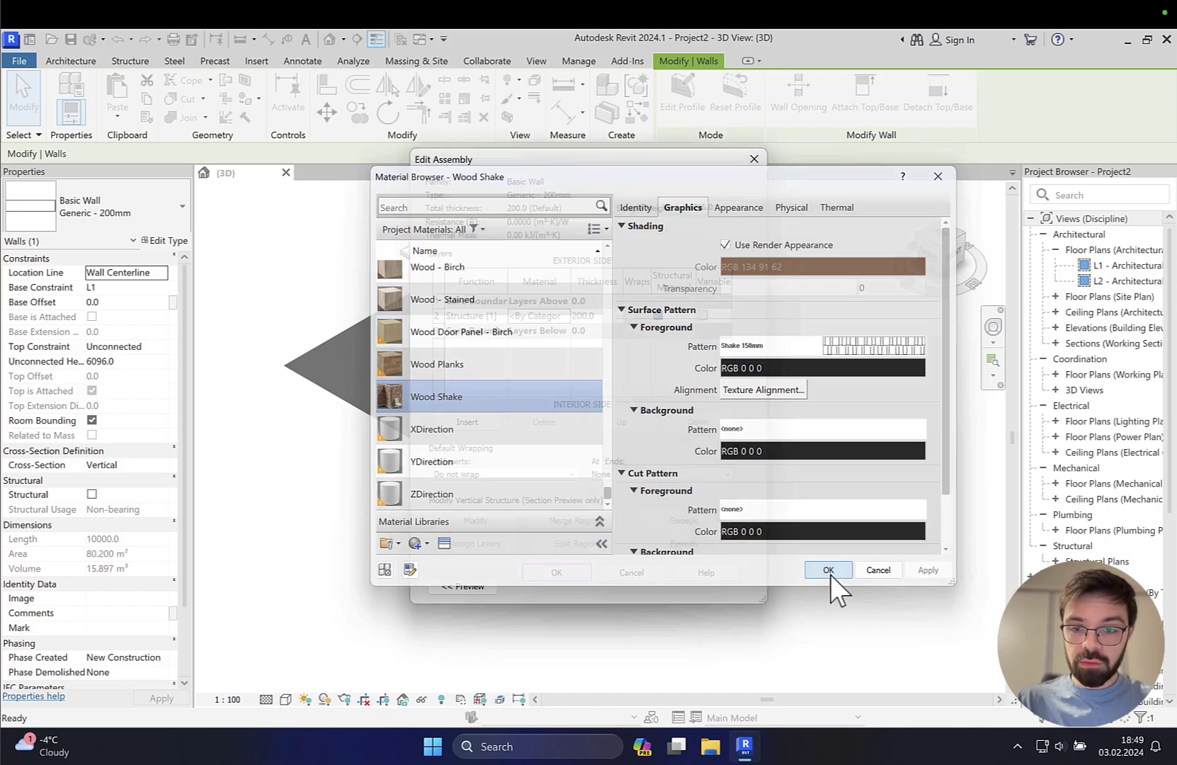
click(553, 575)
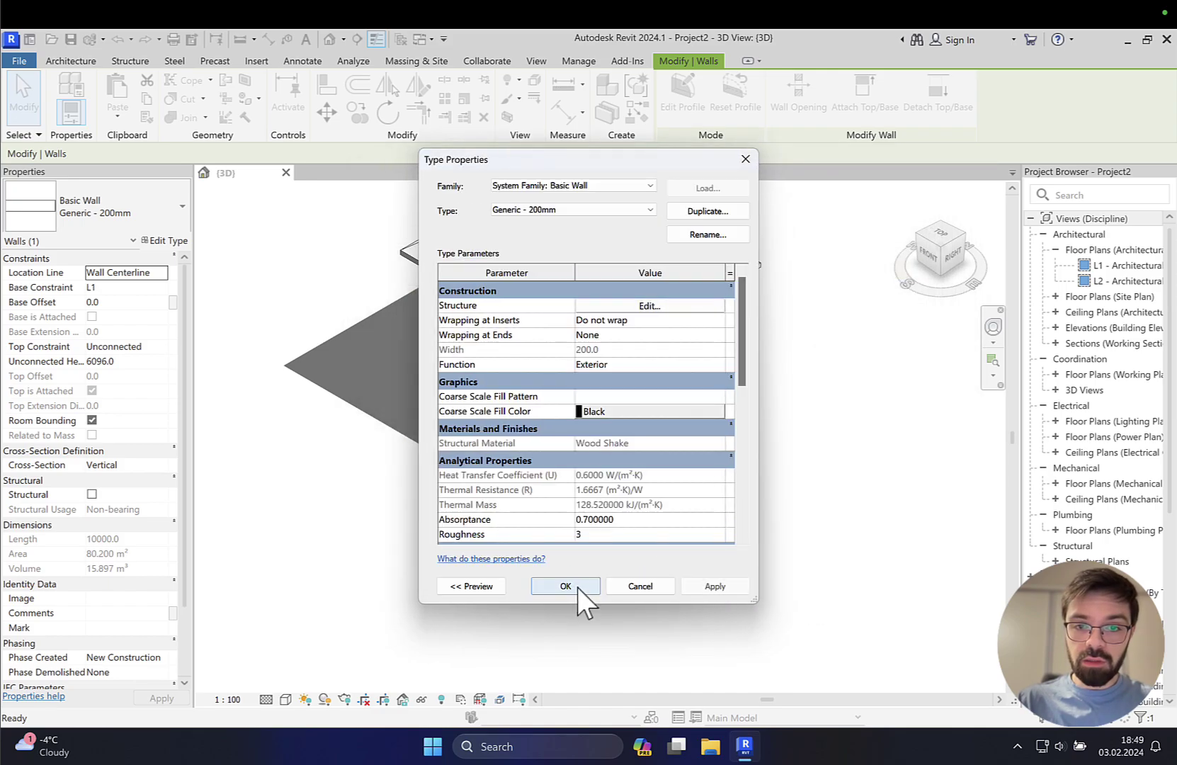
click(577, 586)
click(654, 533)
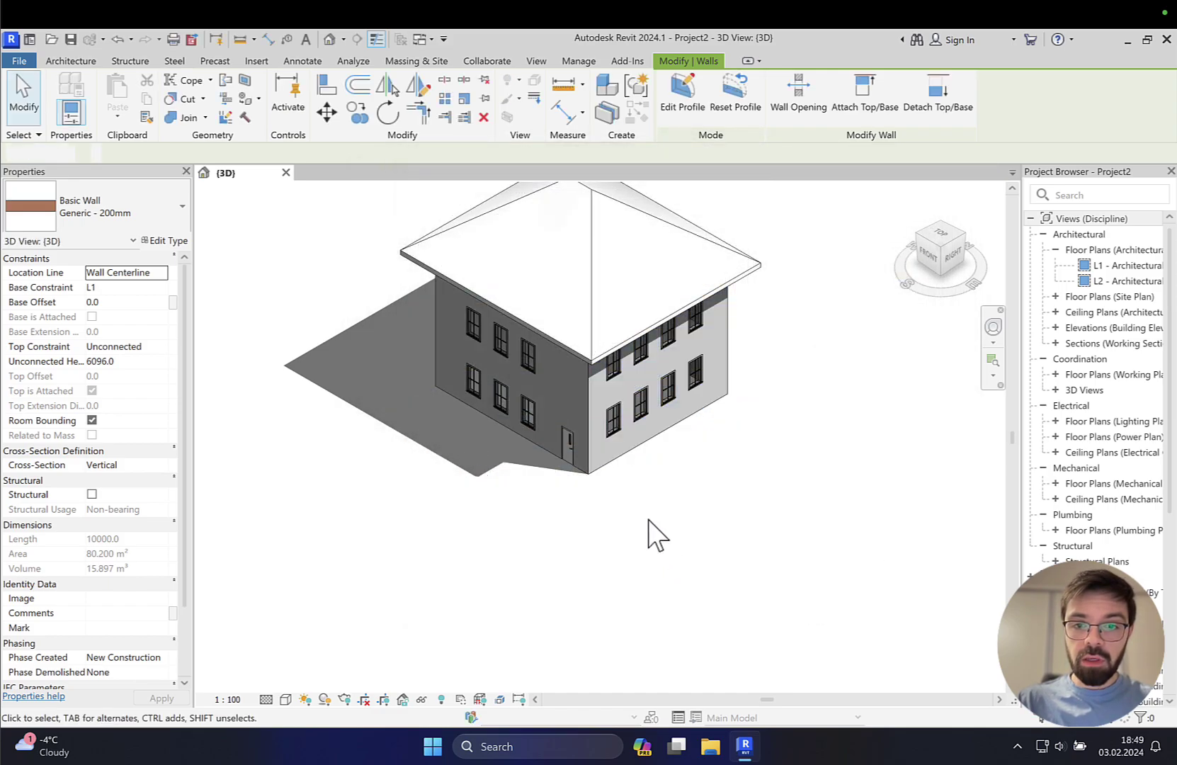
Set the Wood Shake material's surface foreground pattern color to orange, RGB 255 128 0, through the Generic - 200mm wall's structure.
scroll(595, 423, up, 4)
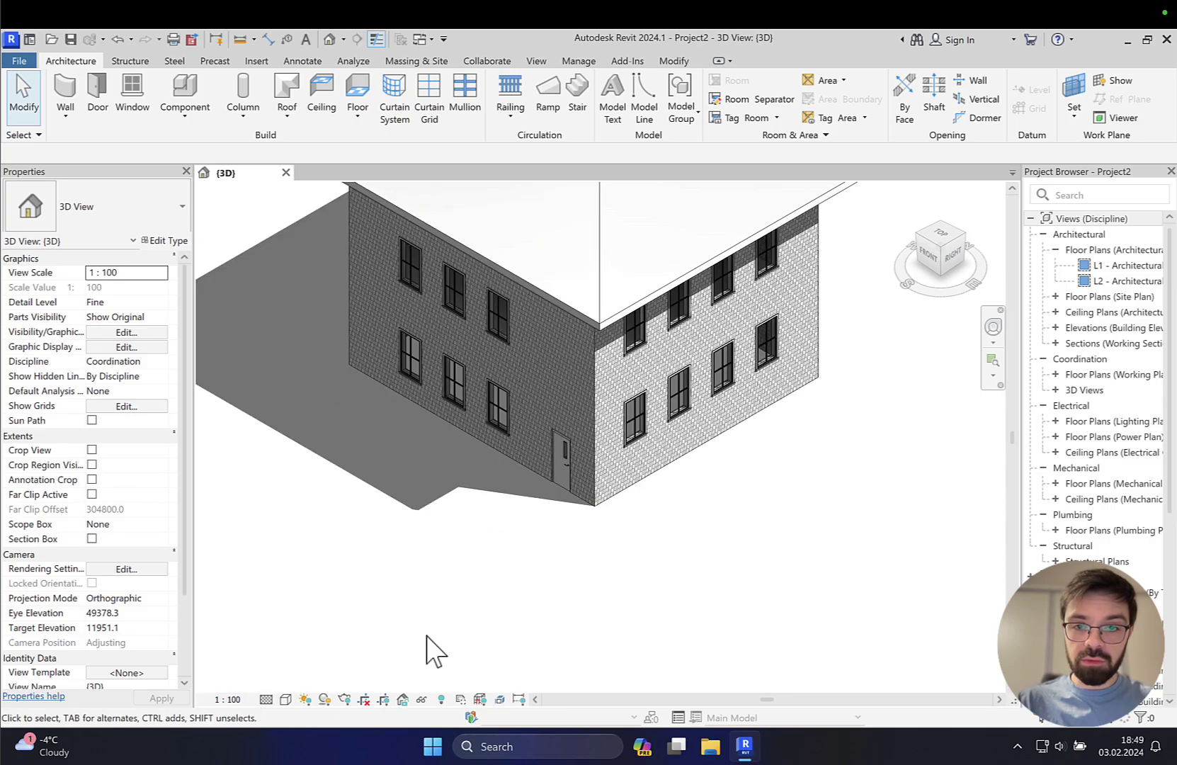
scroll(616, 432, up, 2)
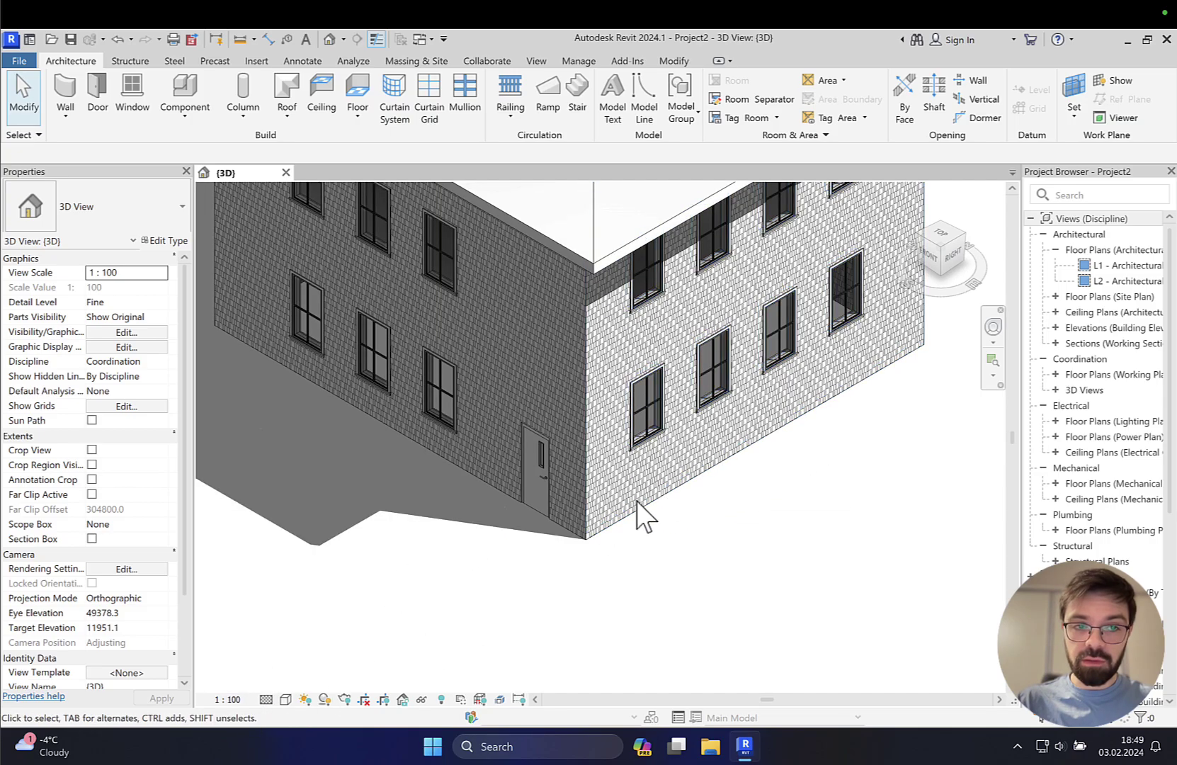
click(607, 449)
click(166, 240)
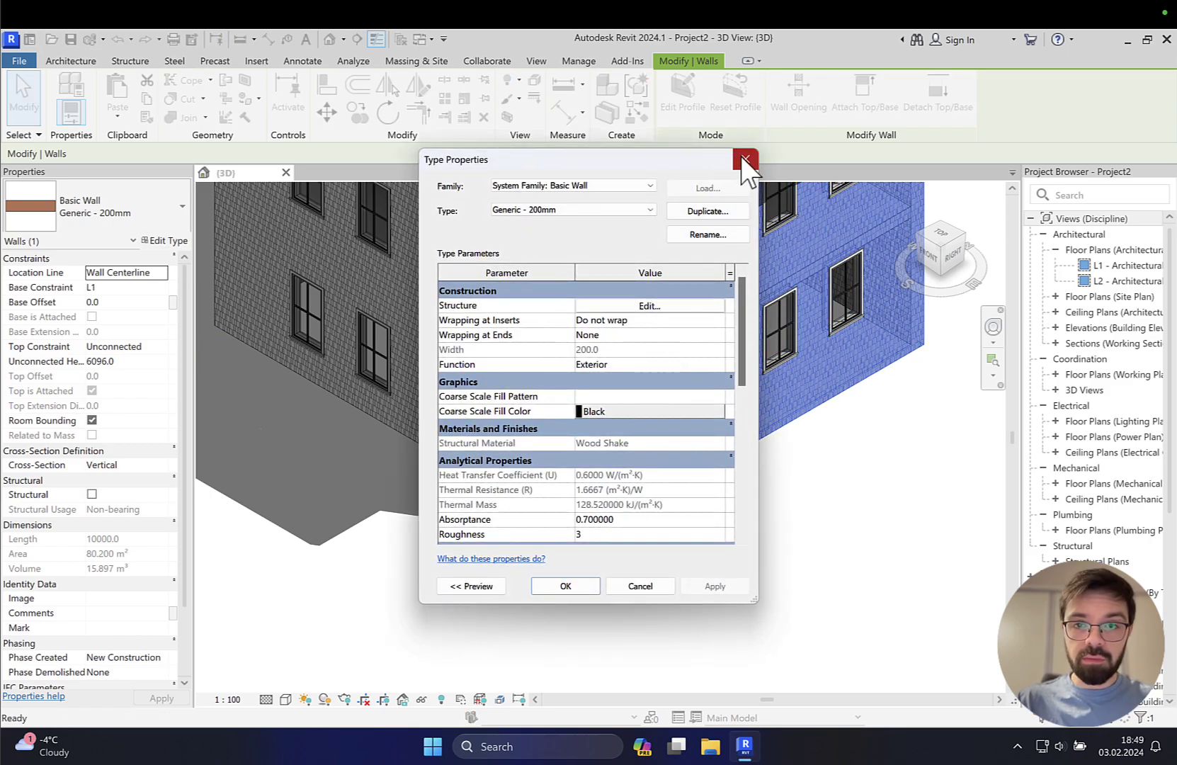
click(680, 306)
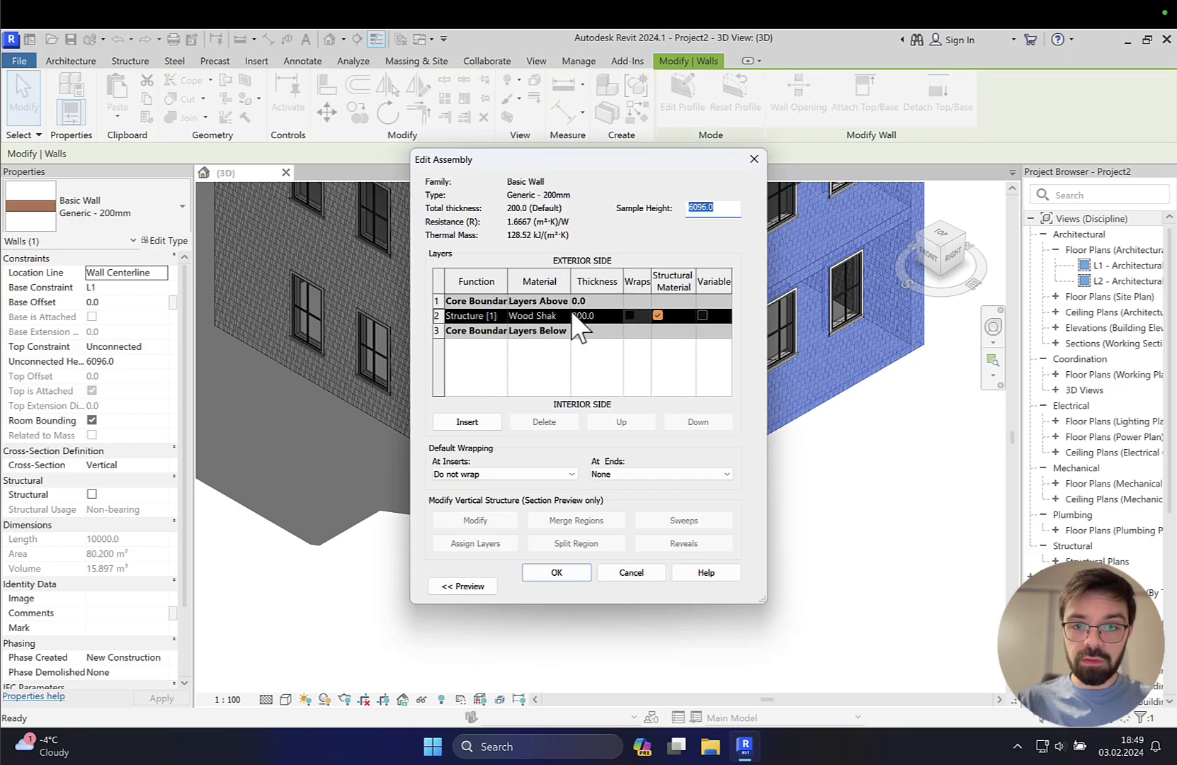
click(566, 317)
click(565, 316)
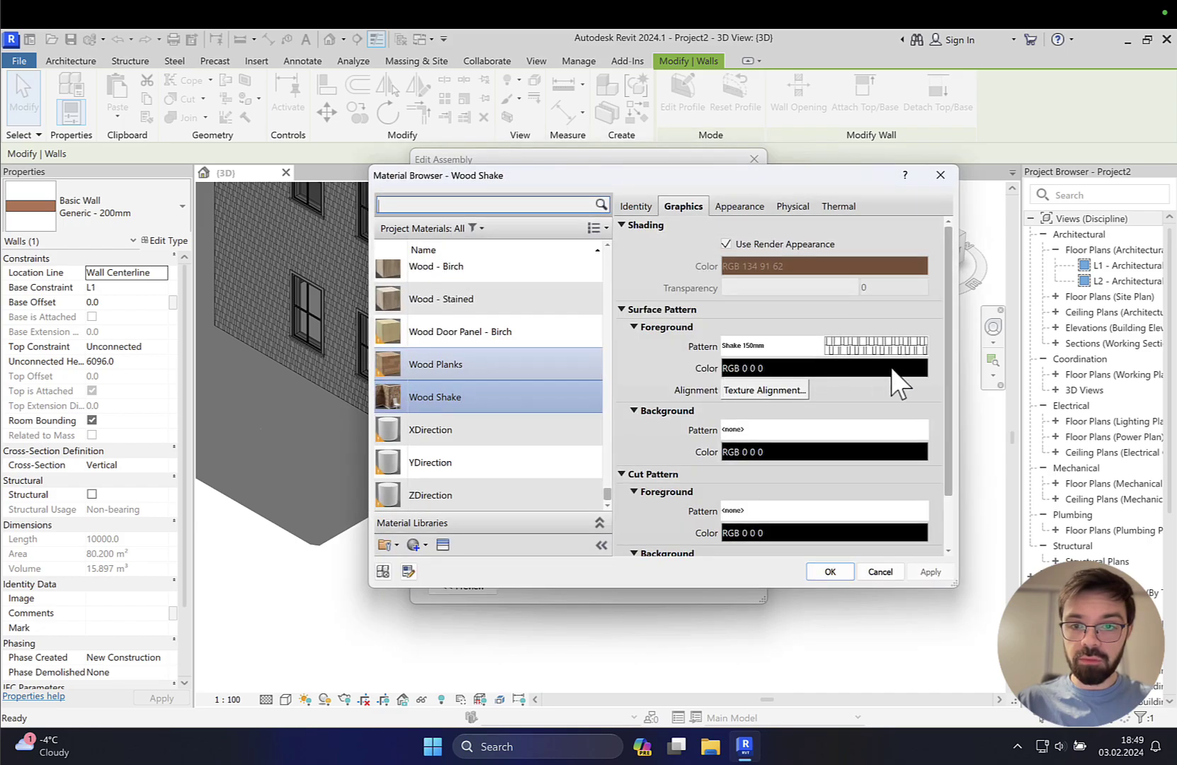
click(814, 368)
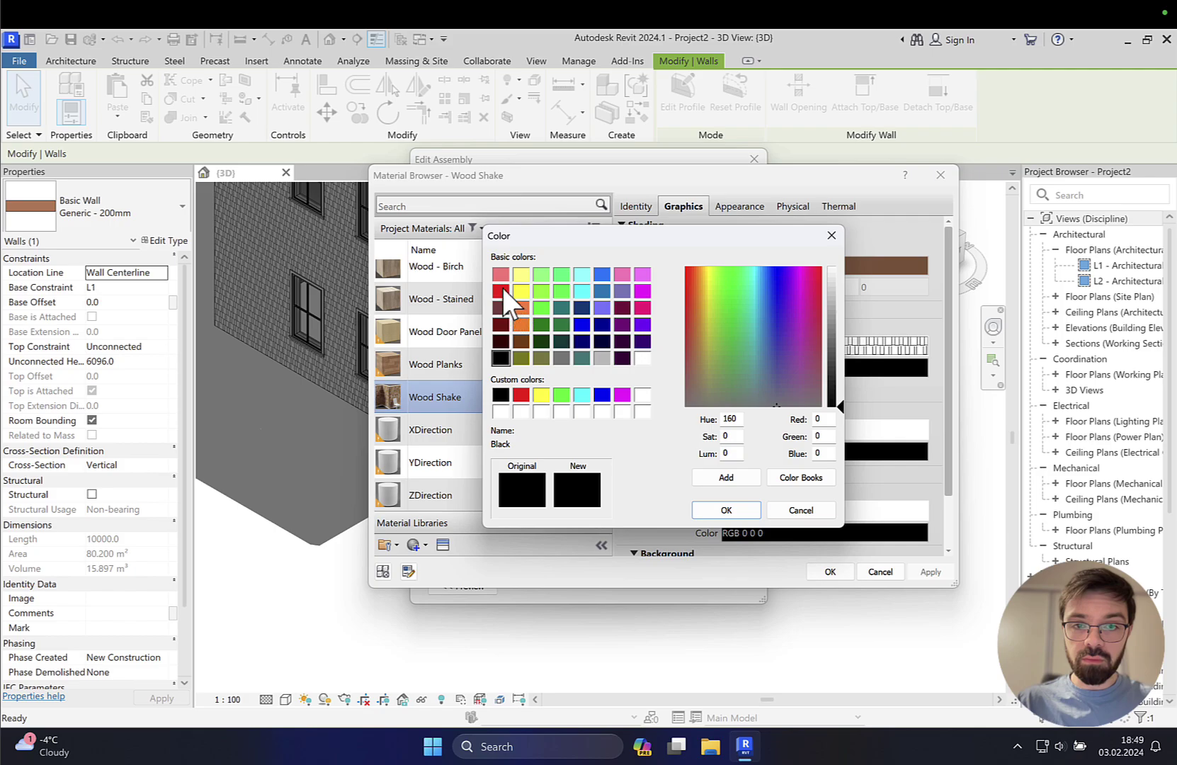
click(526, 329)
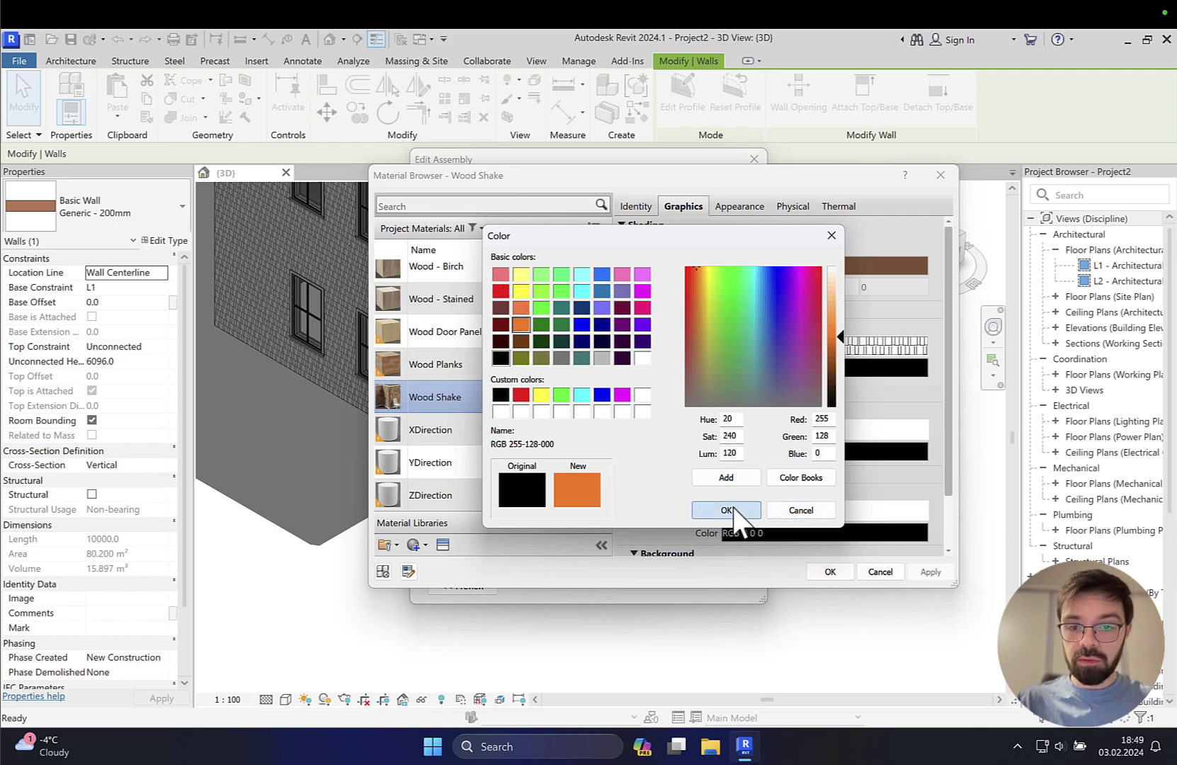
click(729, 510)
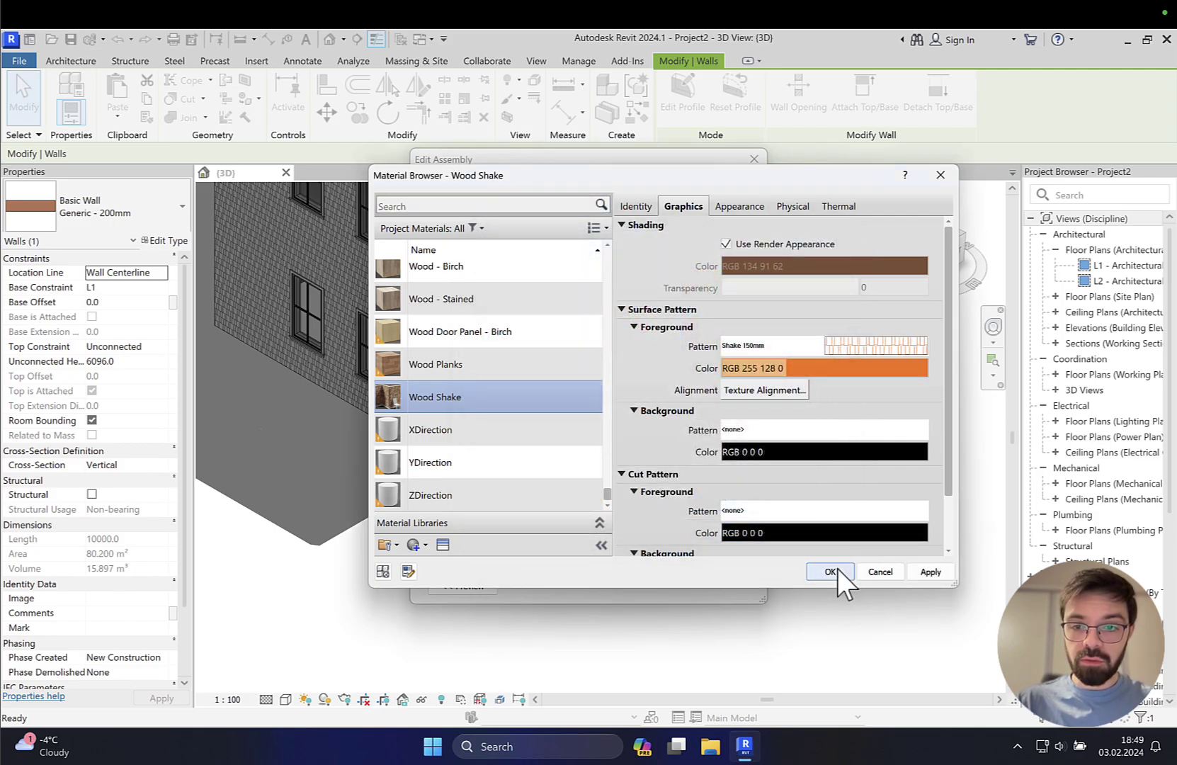
click(833, 571)
click(556, 573)
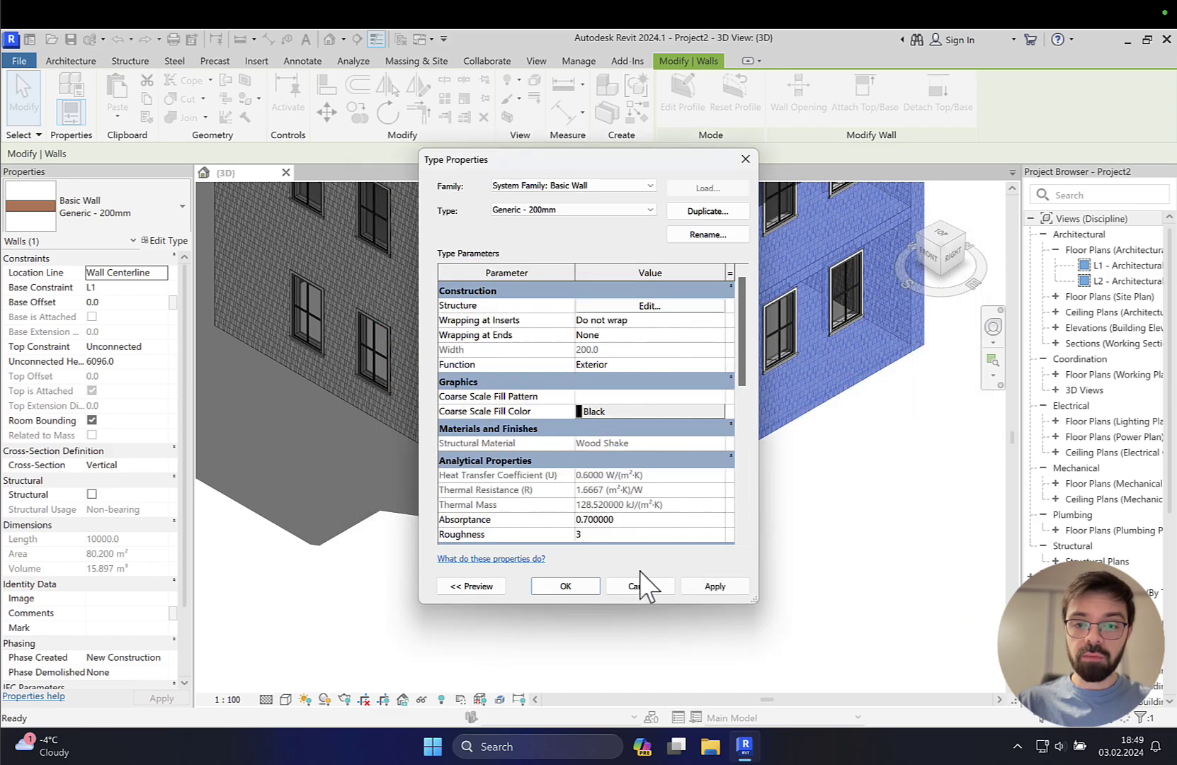
click(575, 582)
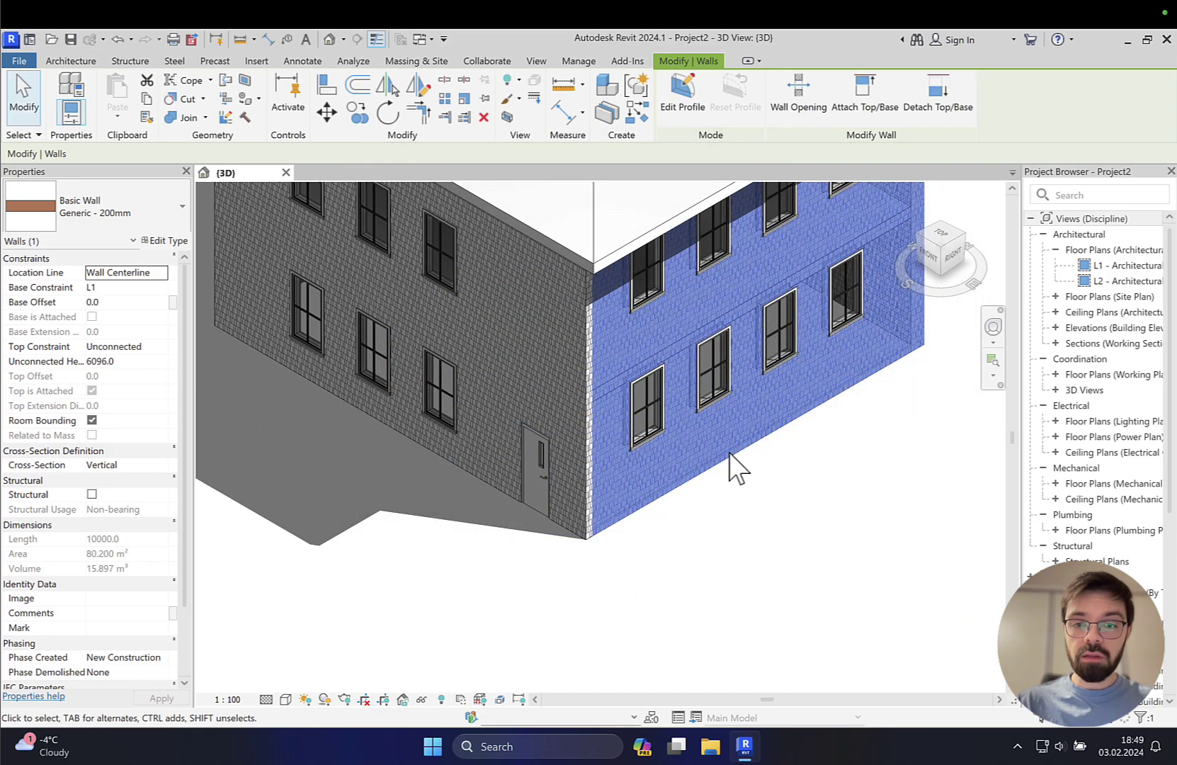
click(744, 544)
Examine the surface pattern and its color on the building's exterior walls in the 3D view.
key(h)
key(l)
scroll(616, 433, up, 5)
scroll(610, 422, down, 5)
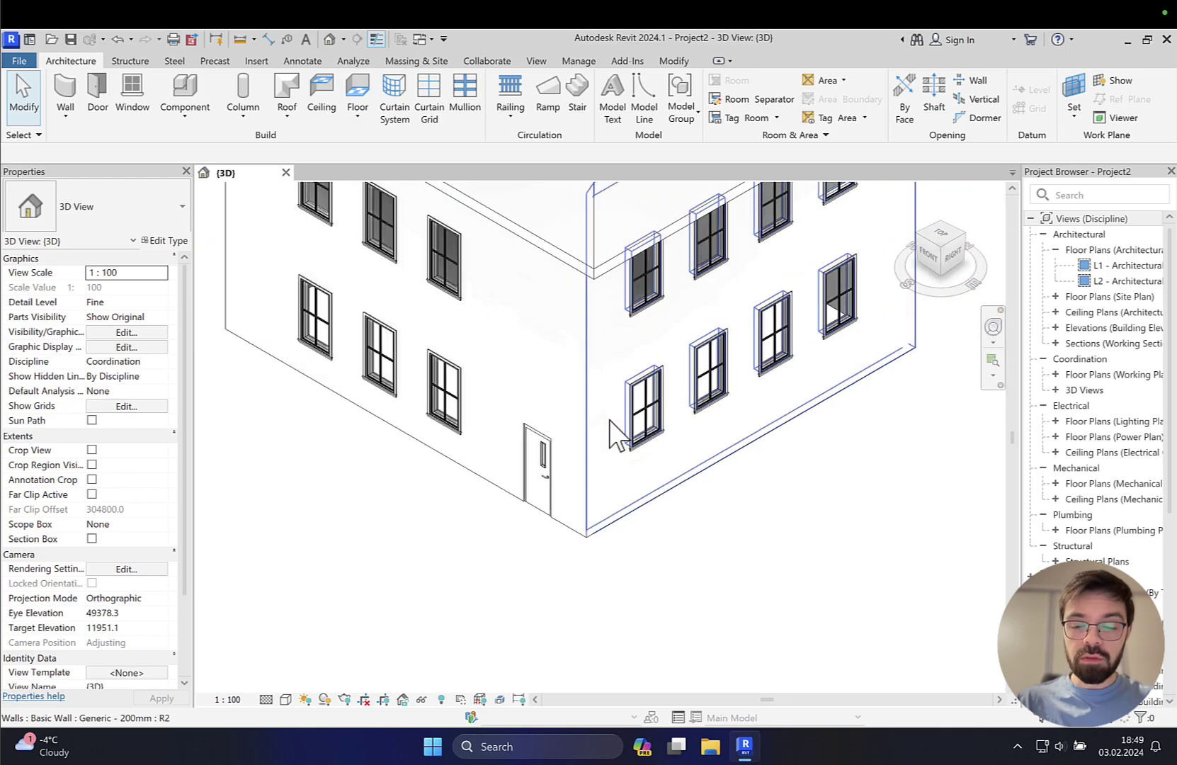
key(r)
key(r)
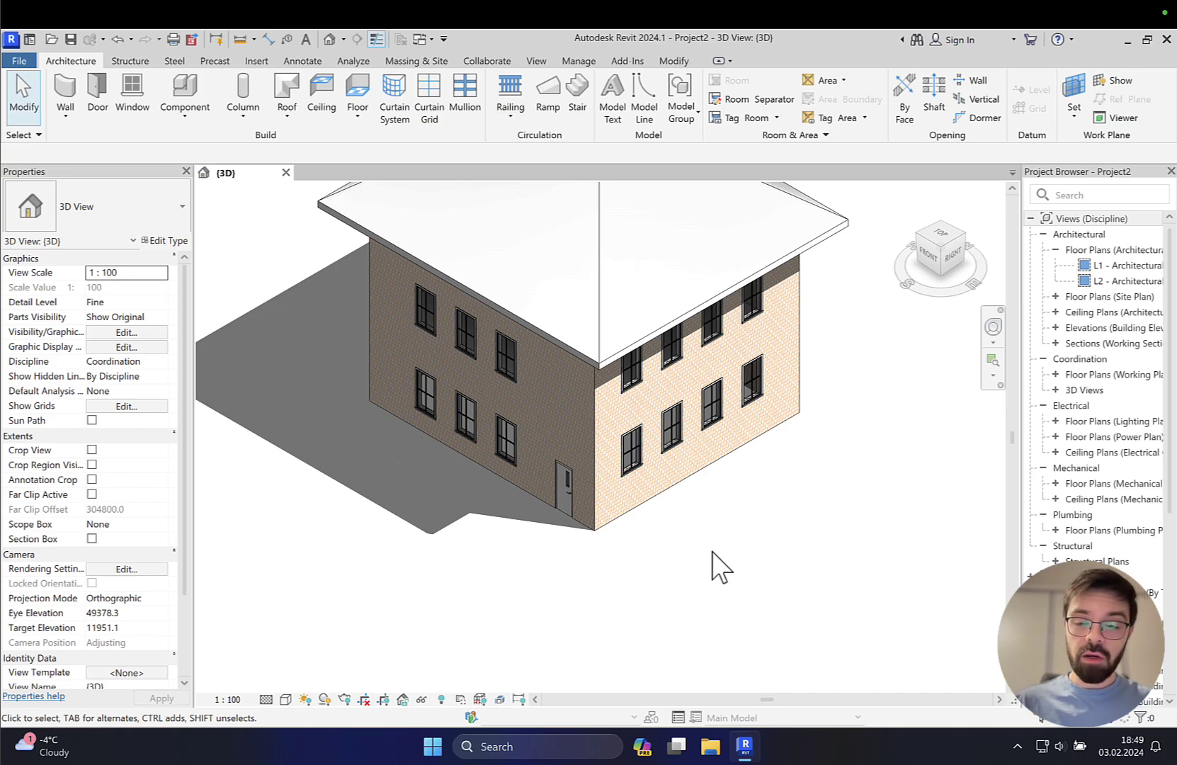
scroll(532, 386, up, 3)
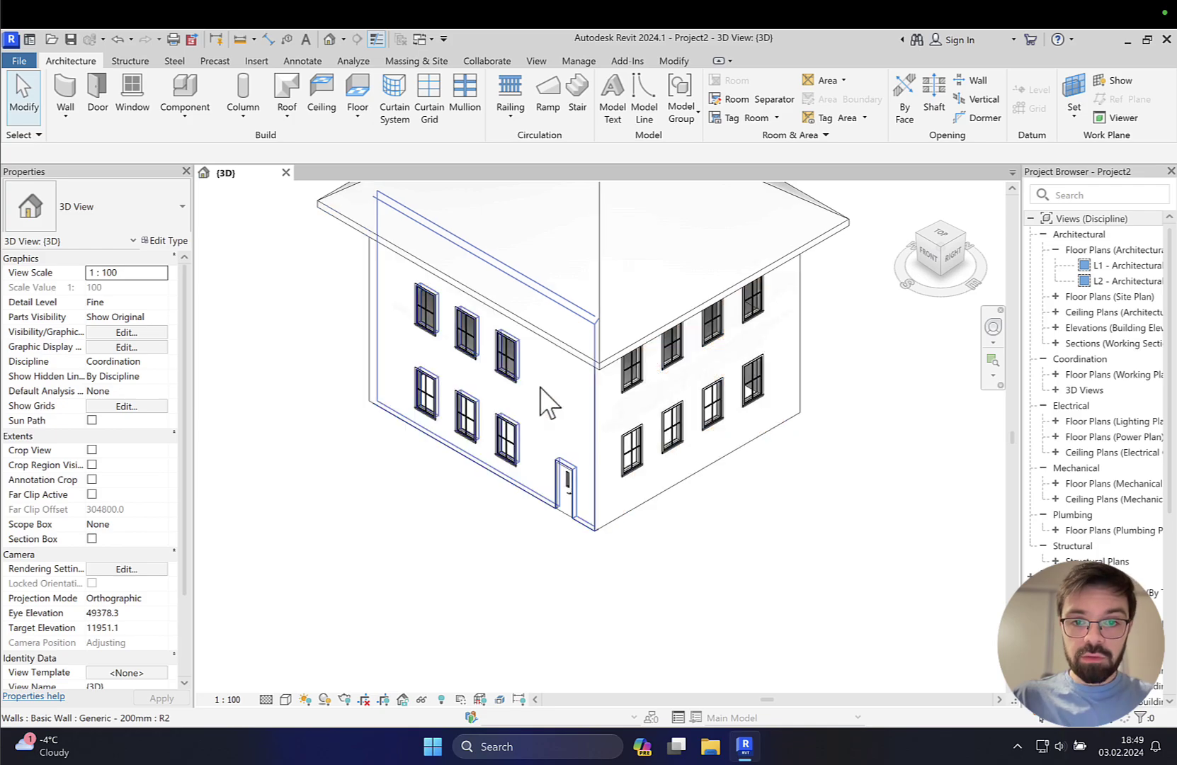
Dismiss the save reminder and review the Wood Shake material's graphics settings among the project materials.
click(425, 60)
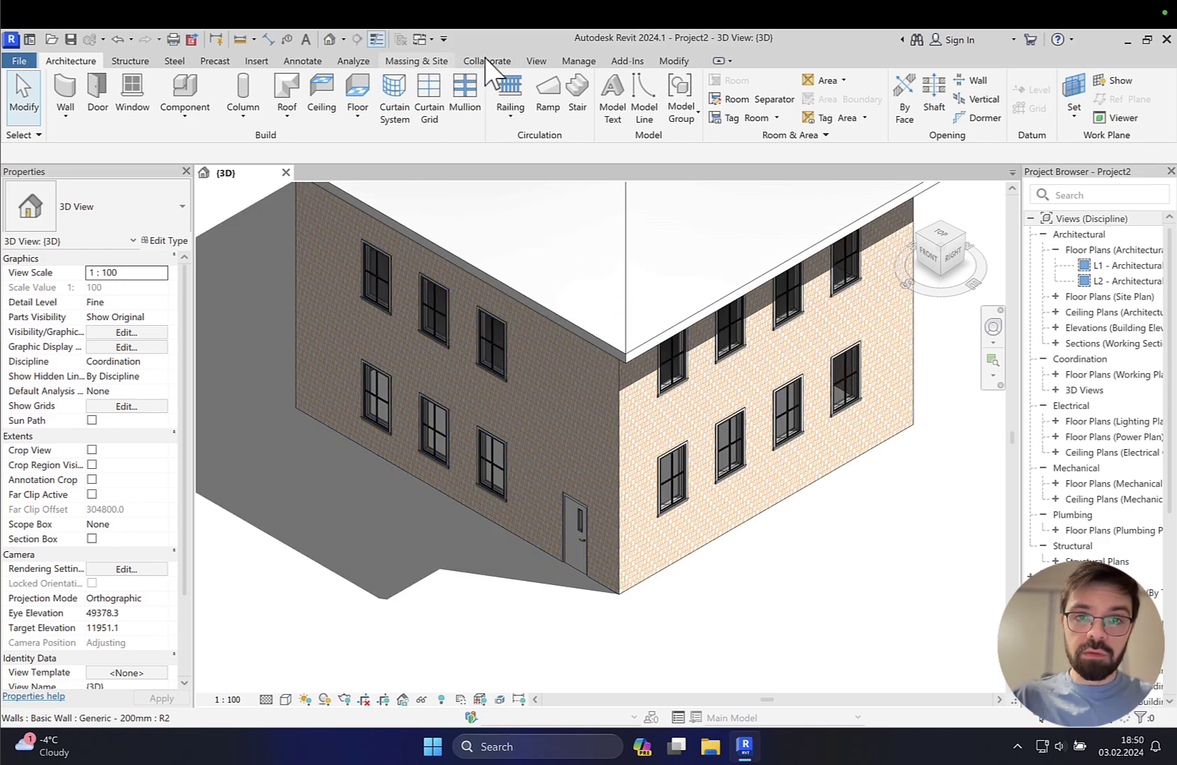
click(575, 61)
click(61, 90)
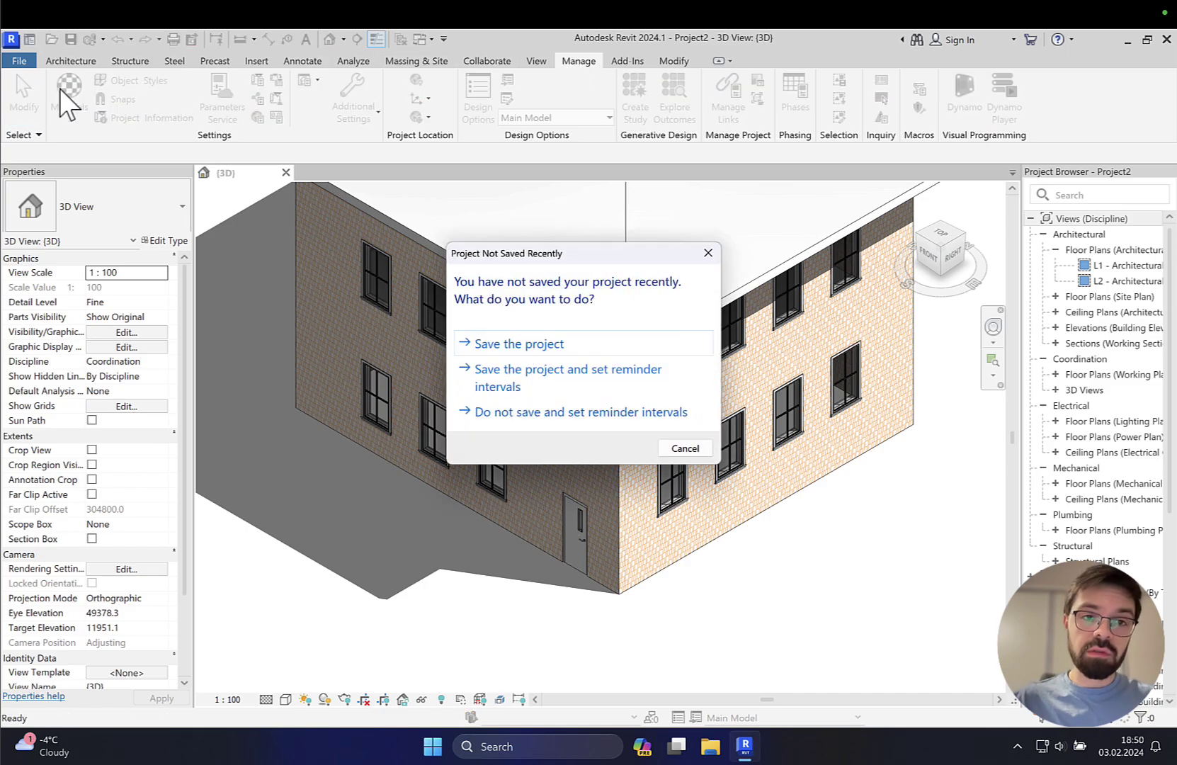
click(708, 253)
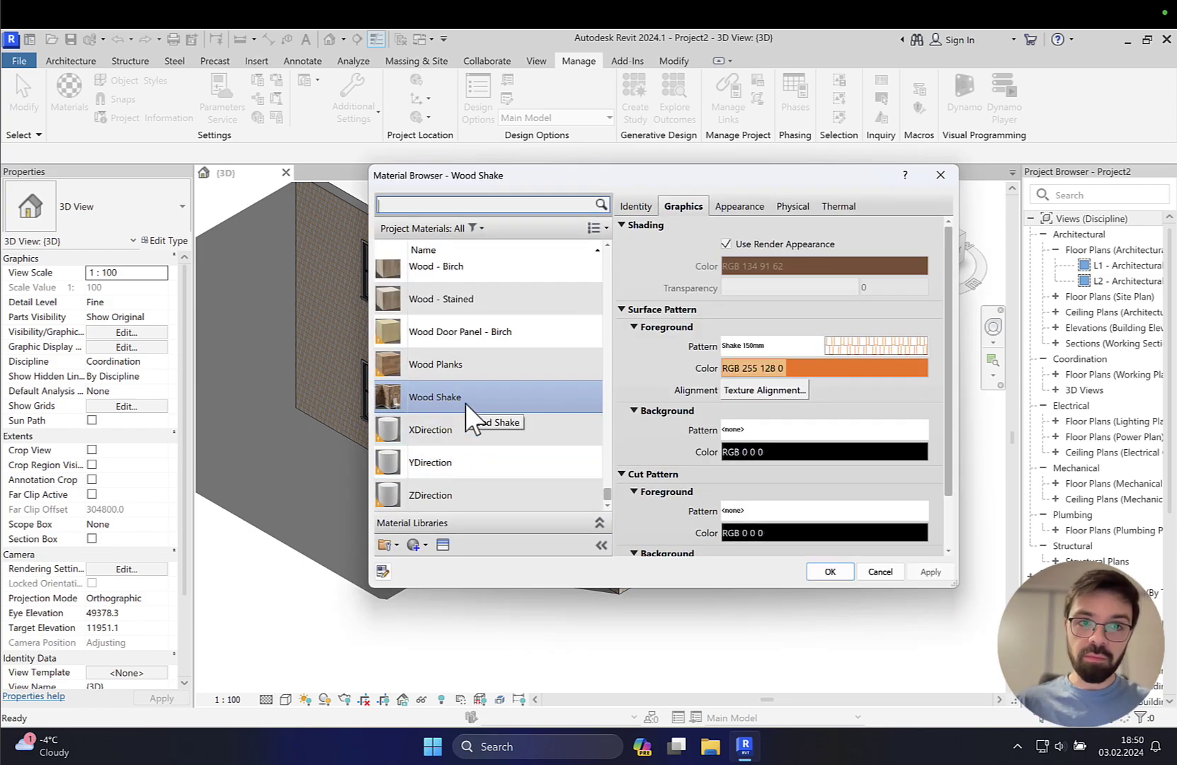
key(Return)
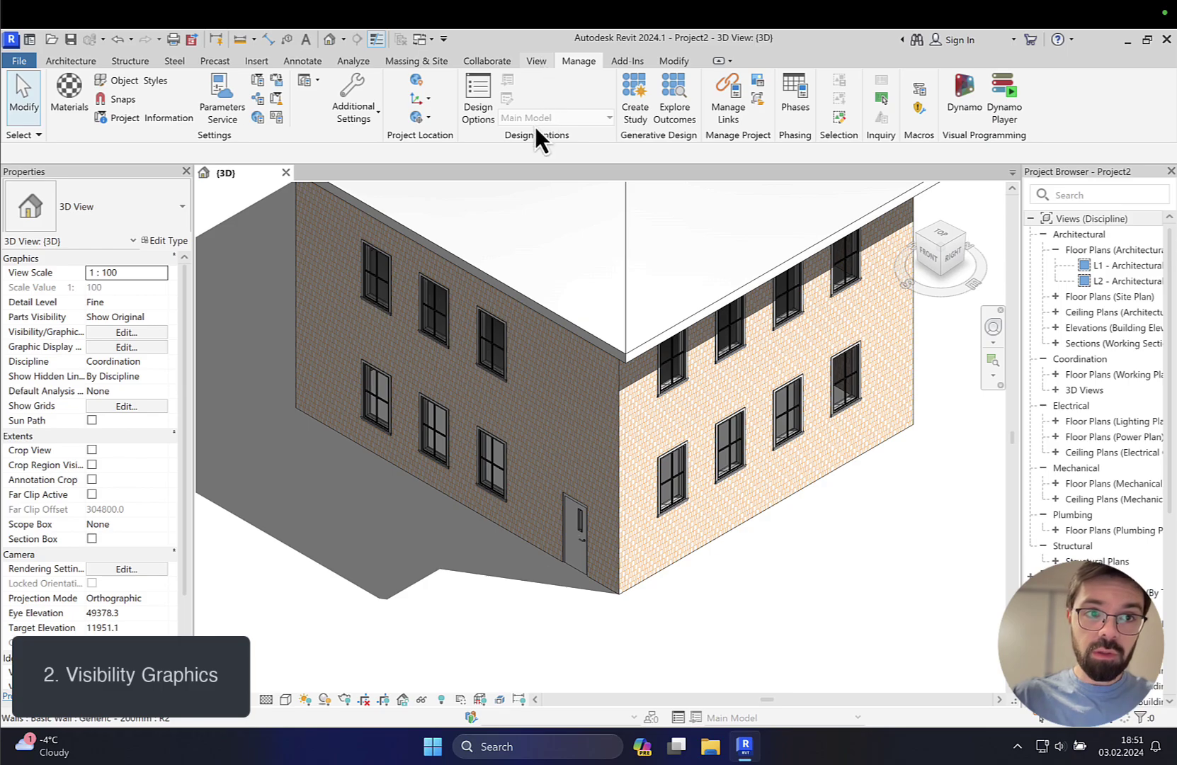
Override the Walls category's projection/surface foreground pattern in the 3D view with Aluminum in color RGB 255-128-128.
click(537, 61)
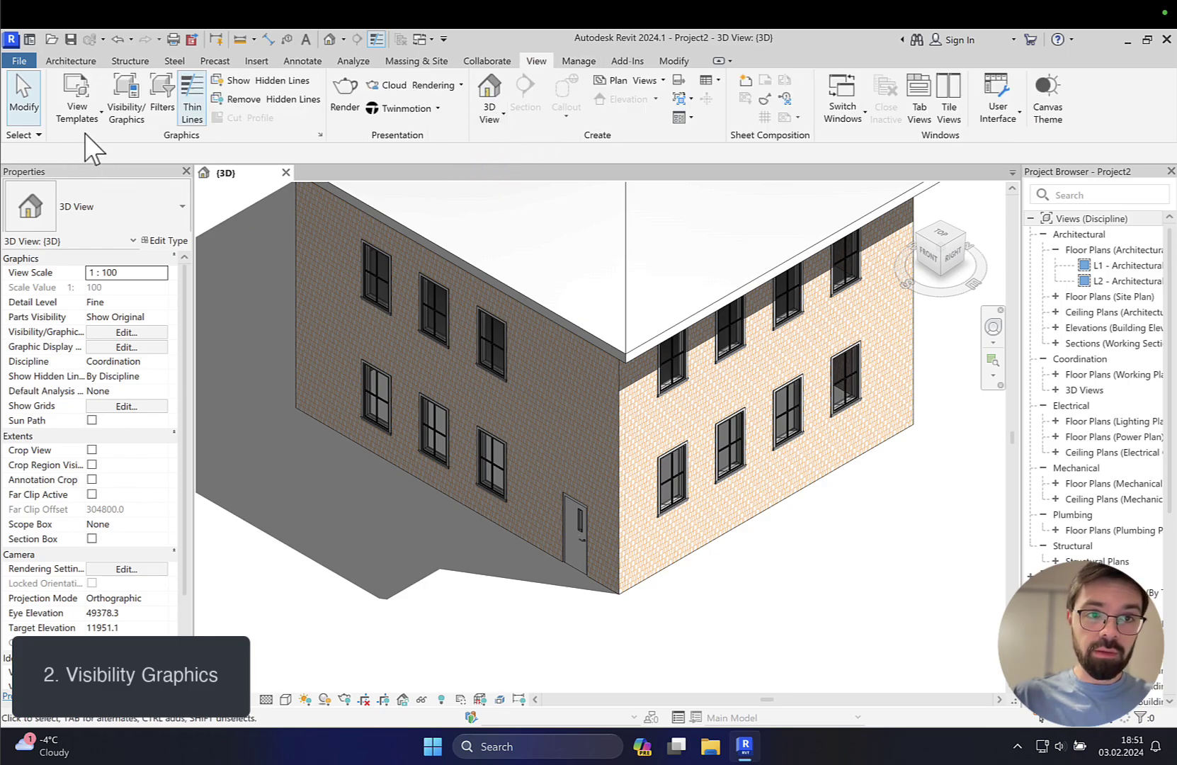
click(130, 99)
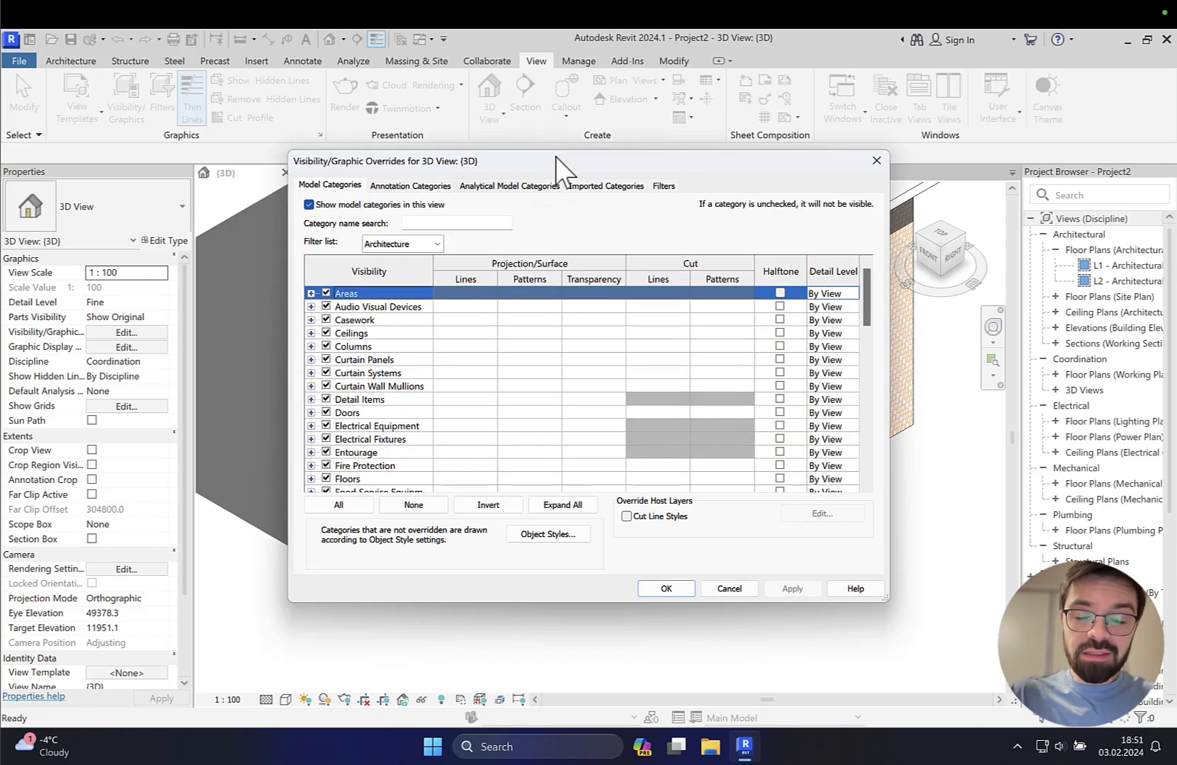
drag(557, 157, 560, 146)
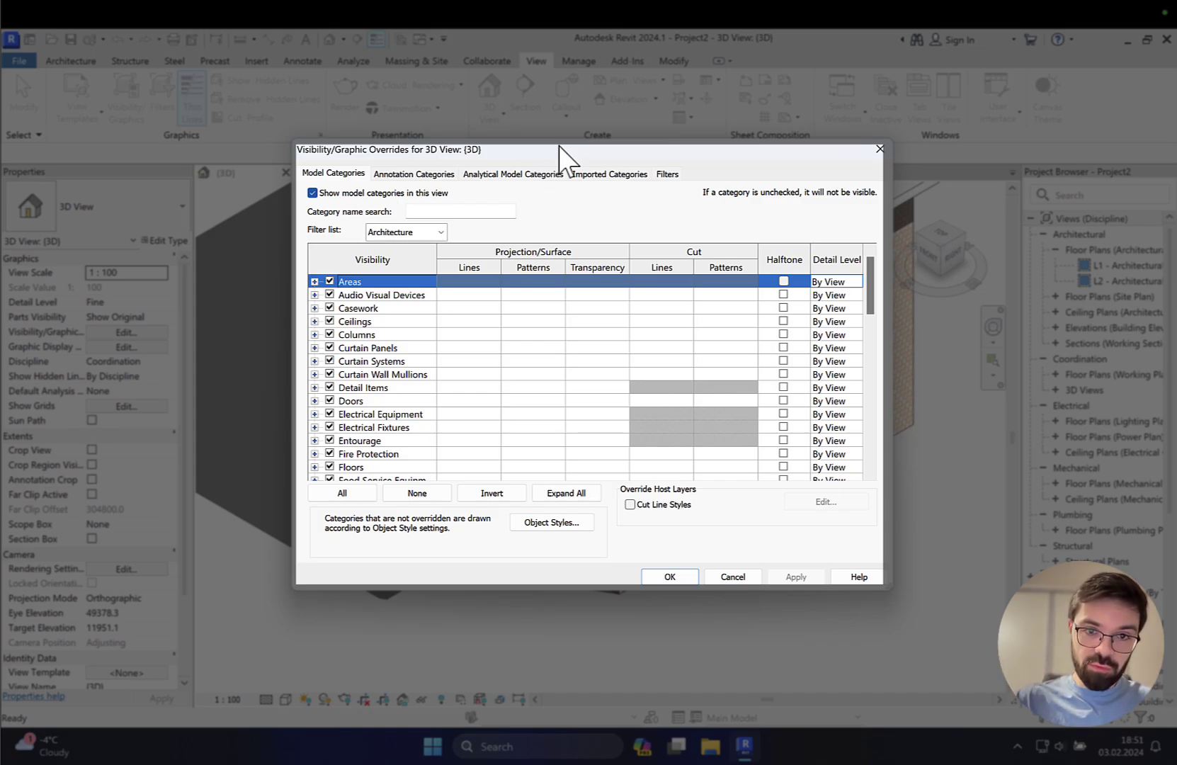
scroll(528, 386, down, 10)
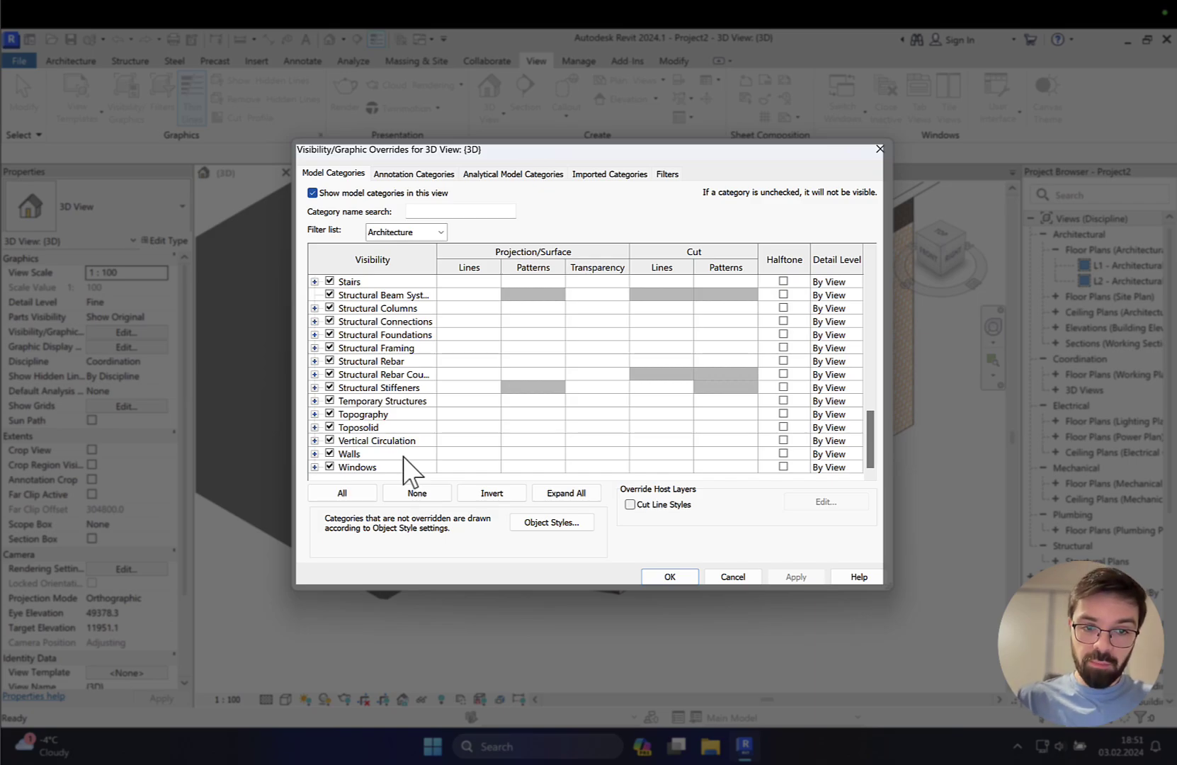
click(521, 454)
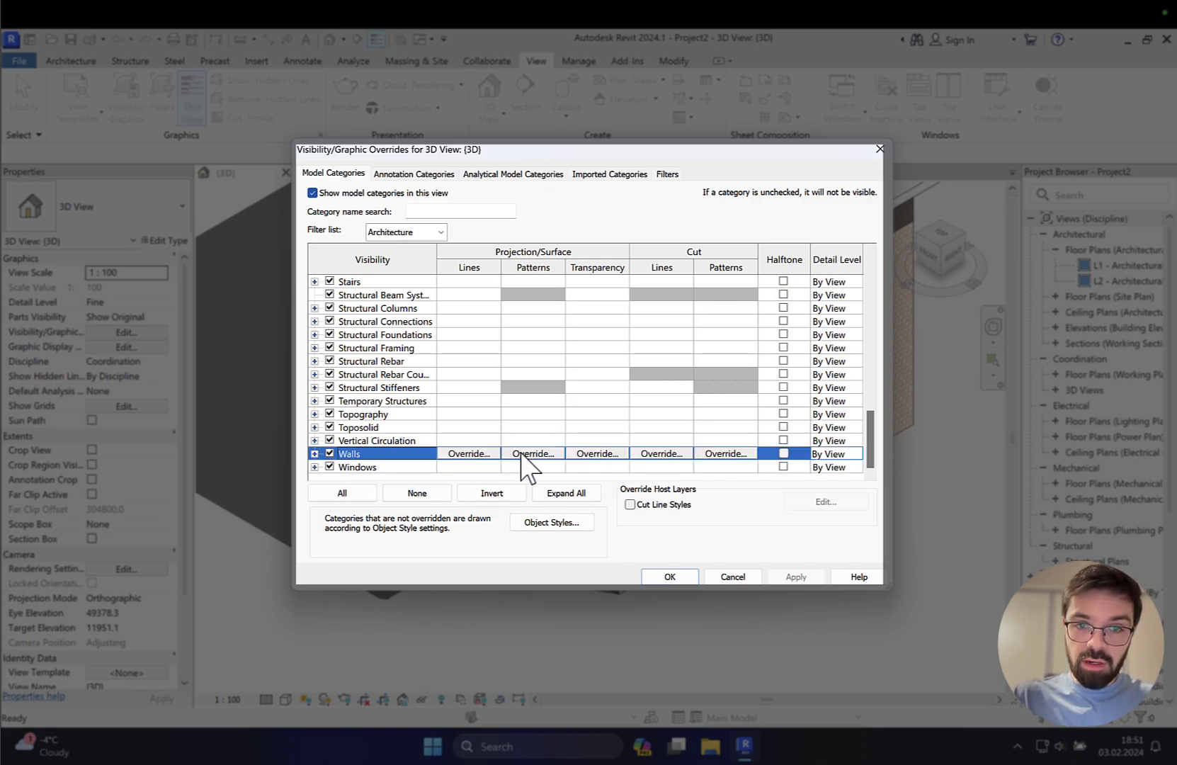
click(524, 454)
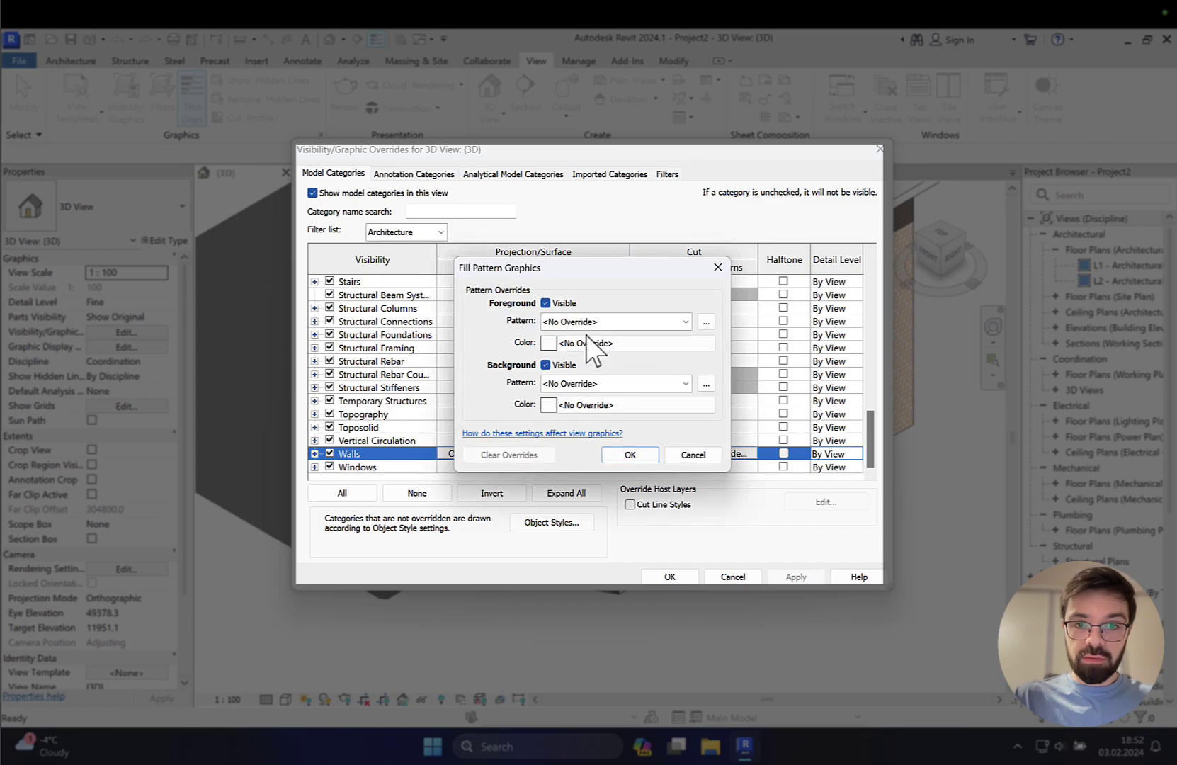
click(600, 322)
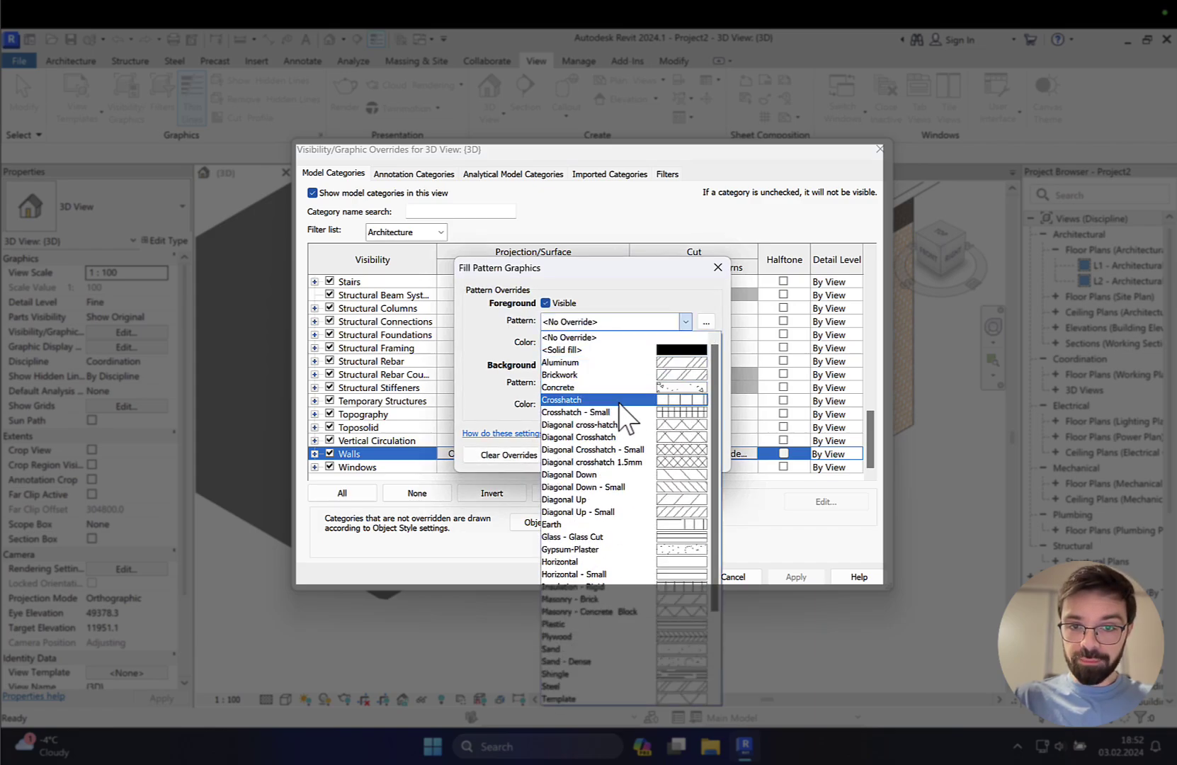
click(629, 362)
click(608, 345)
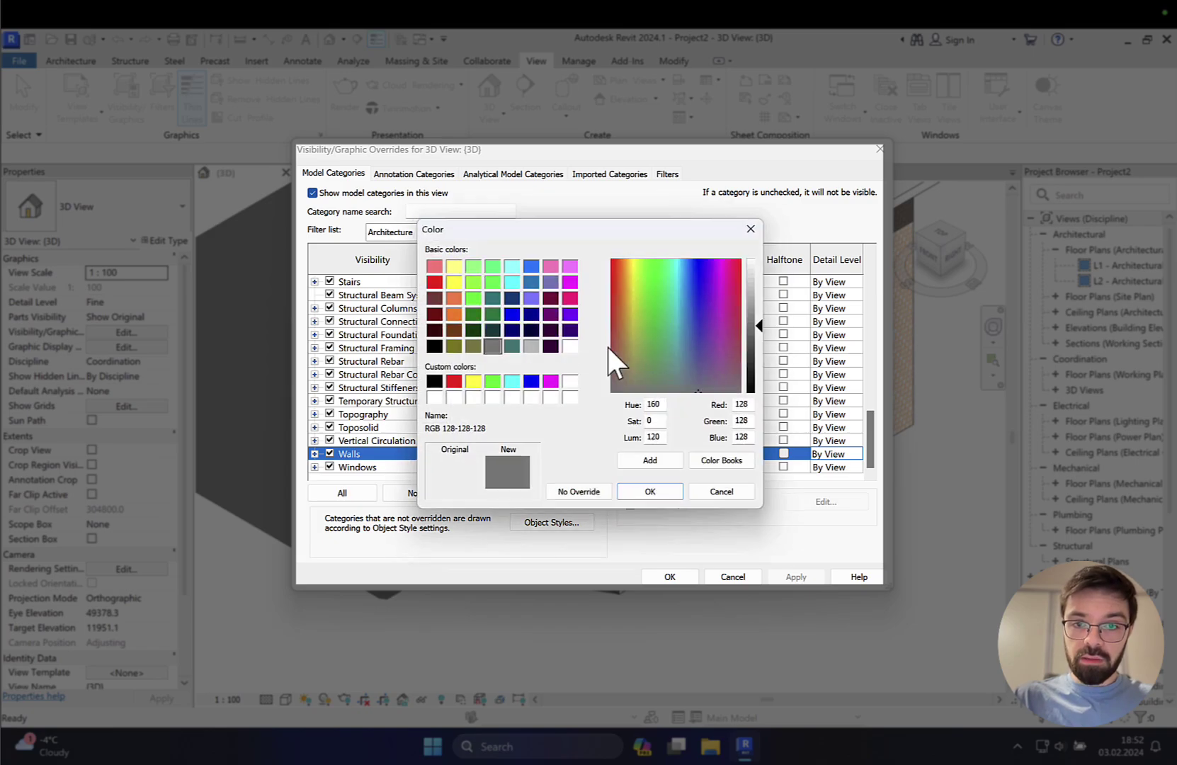
click(428, 263)
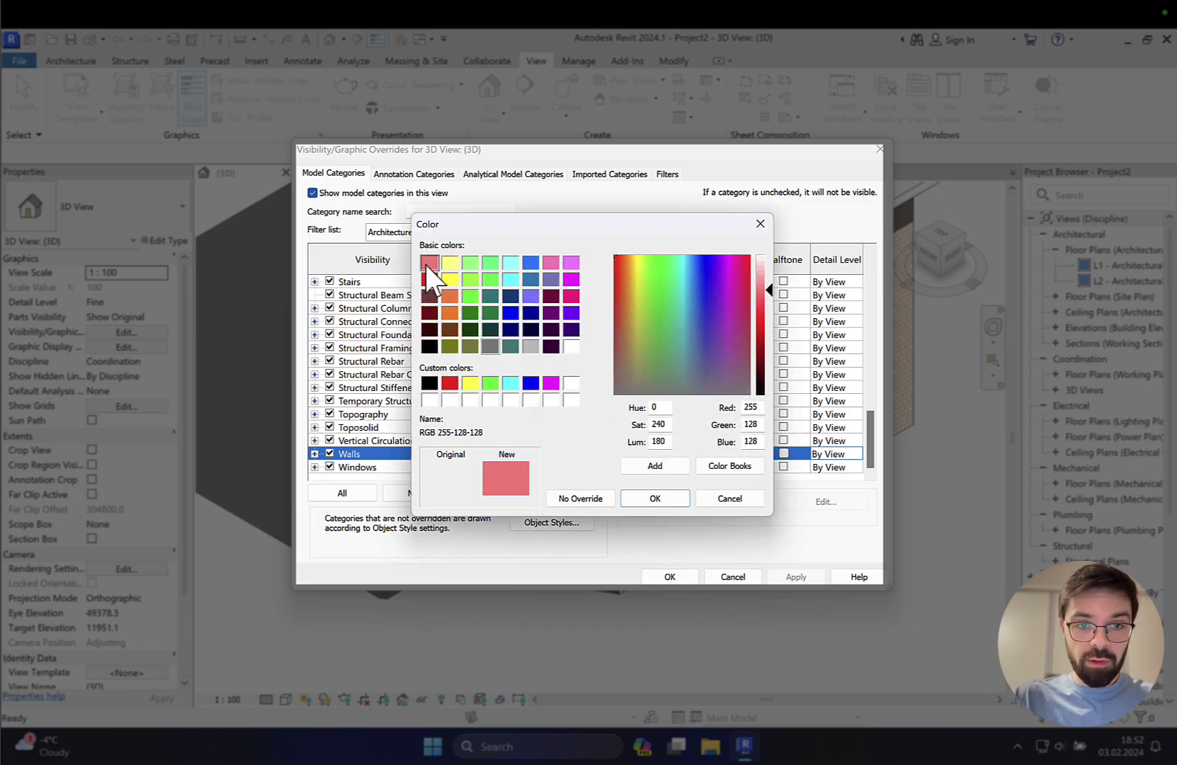
click(648, 503)
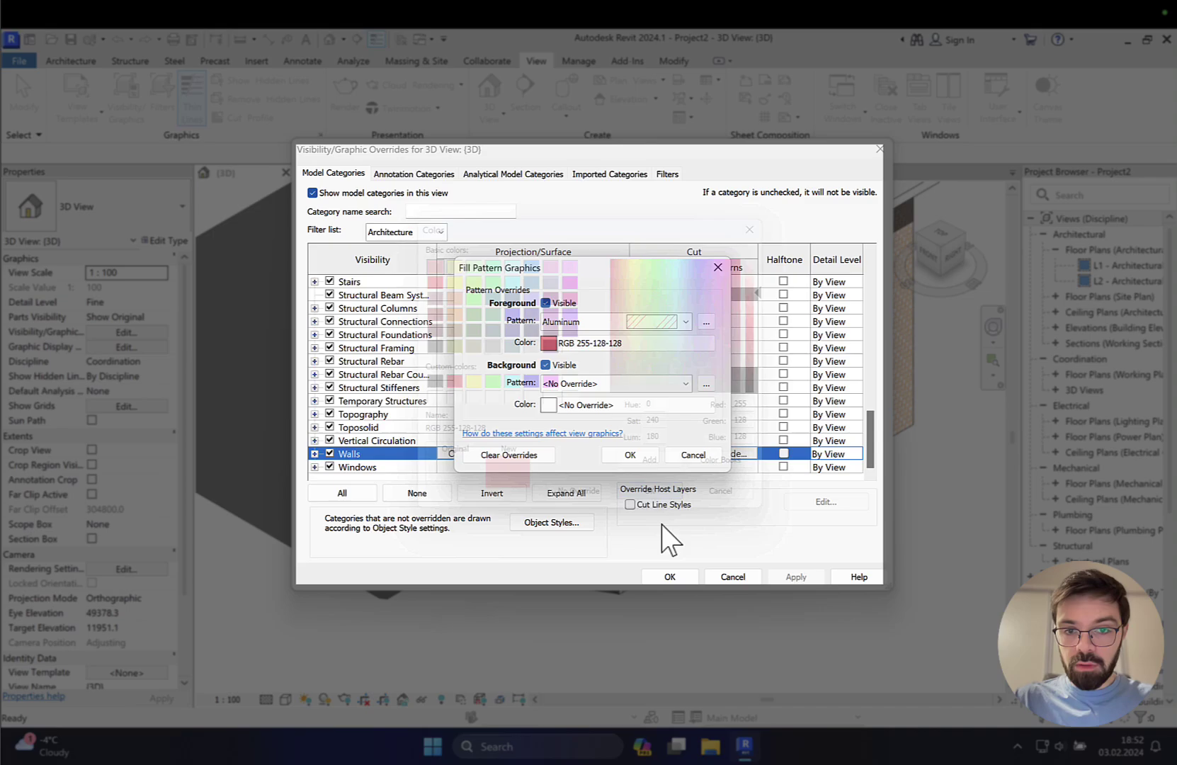
Override the walls' background surface pattern with a solid fill in gray RGB 192-192-192 and apply the overrides to the 3D view.
click(600, 386)
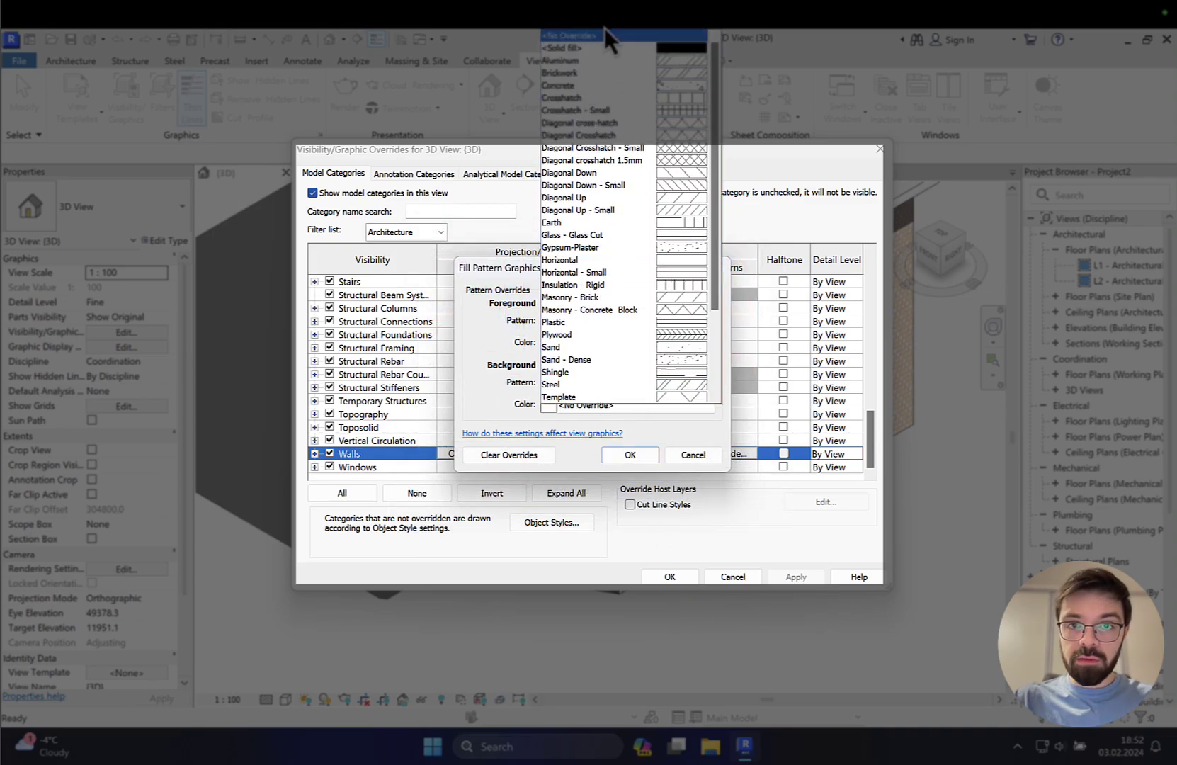
click(605, 47)
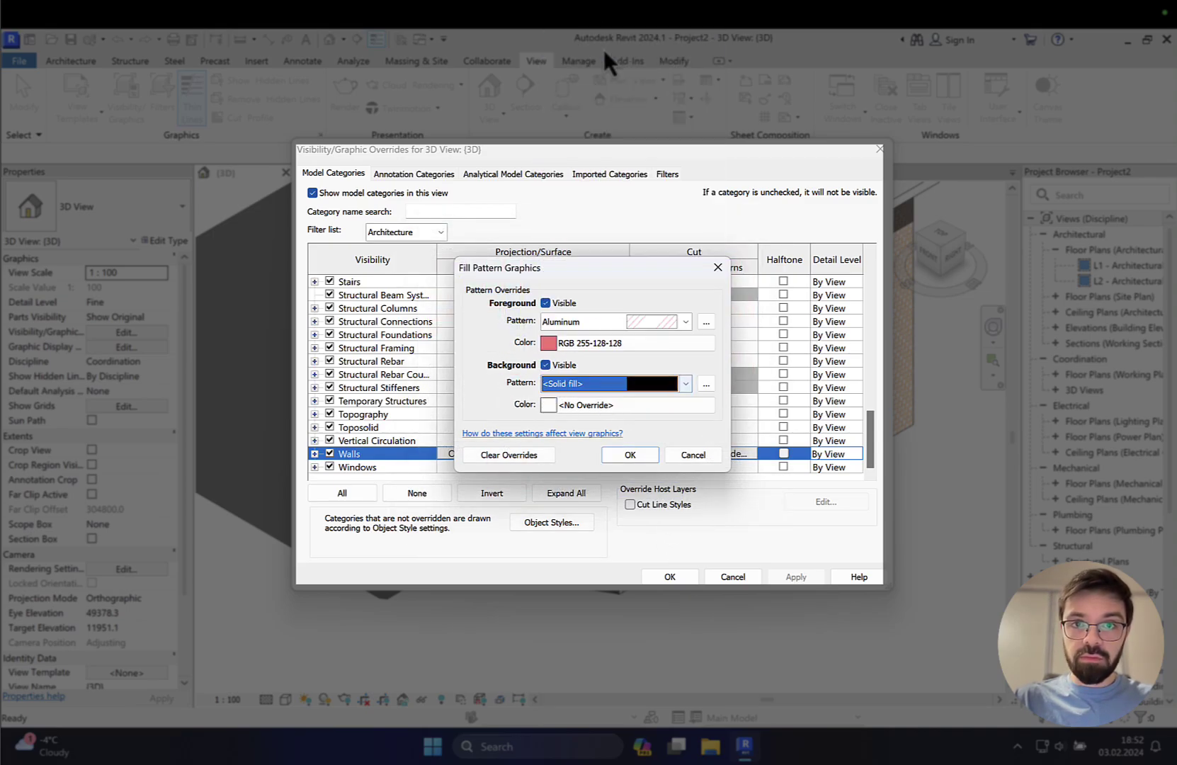
click(609, 405)
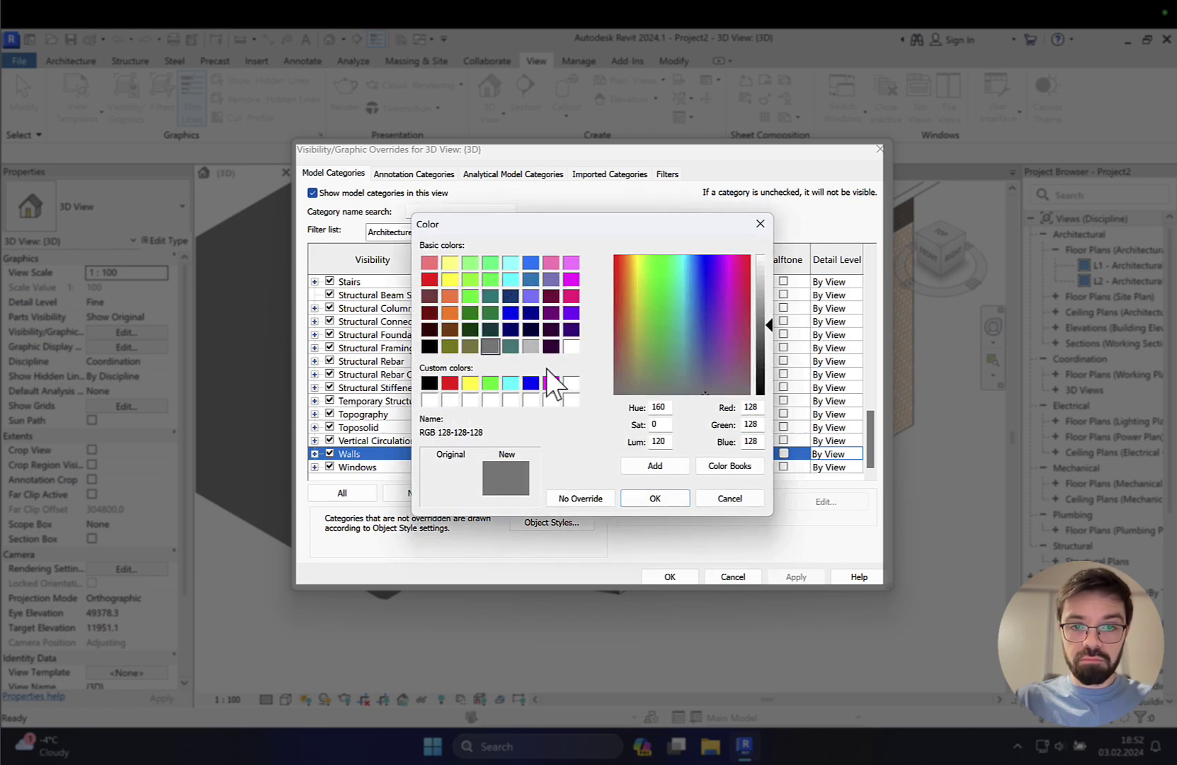
click(531, 346)
click(663, 499)
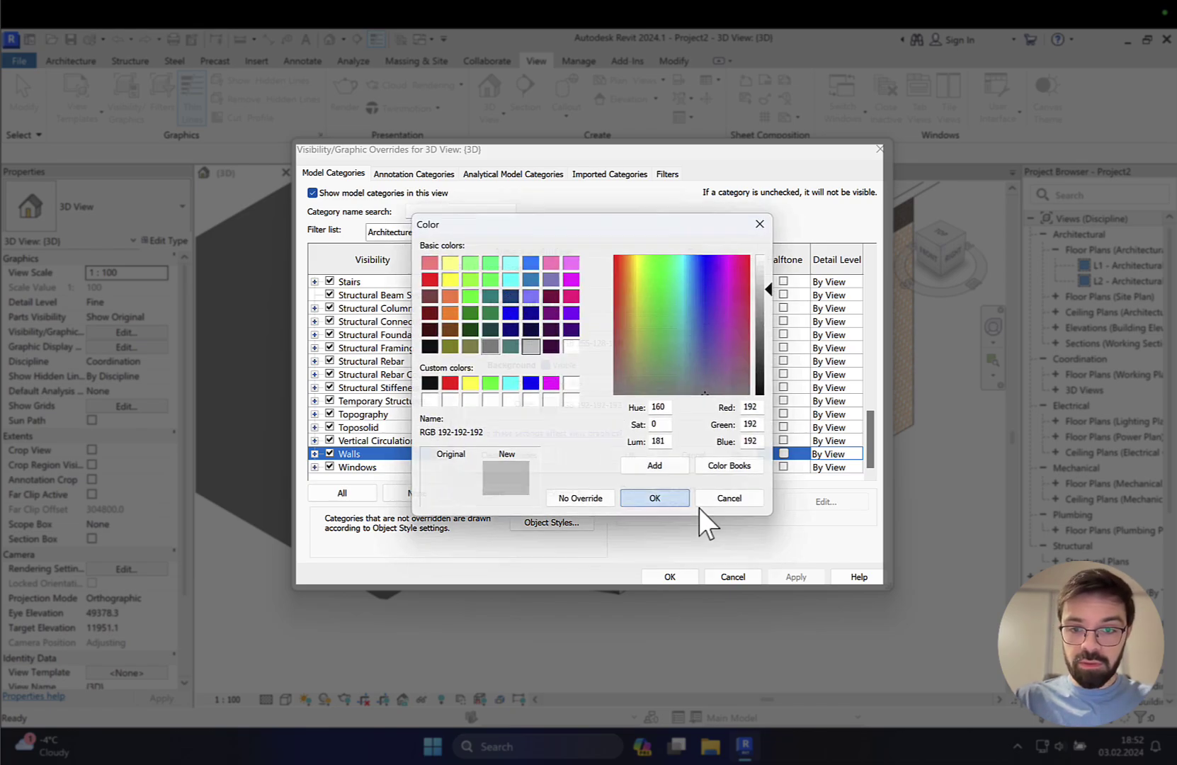
click(626, 456)
click(678, 578)
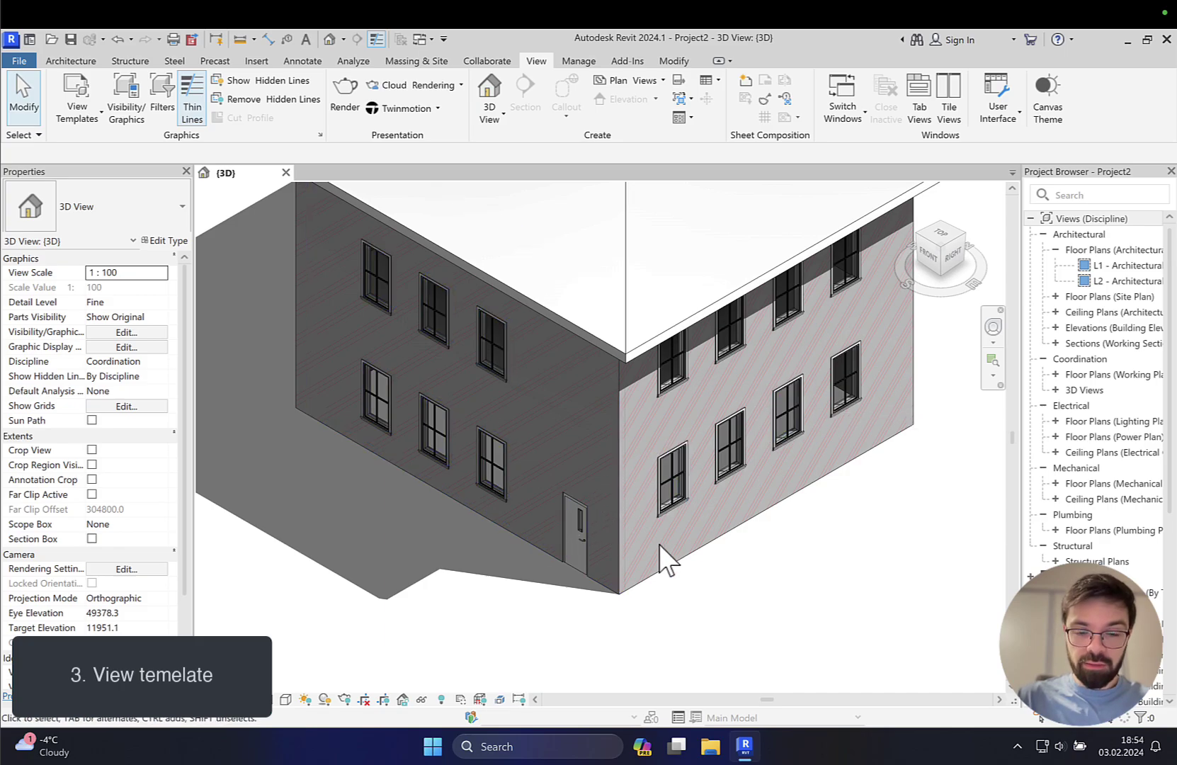
Duplicate the Architectural Presentation 3D view template, filtered by the Architectural discipline, as a new template named TEst.
middle_drag(801, 594, 813, 600)
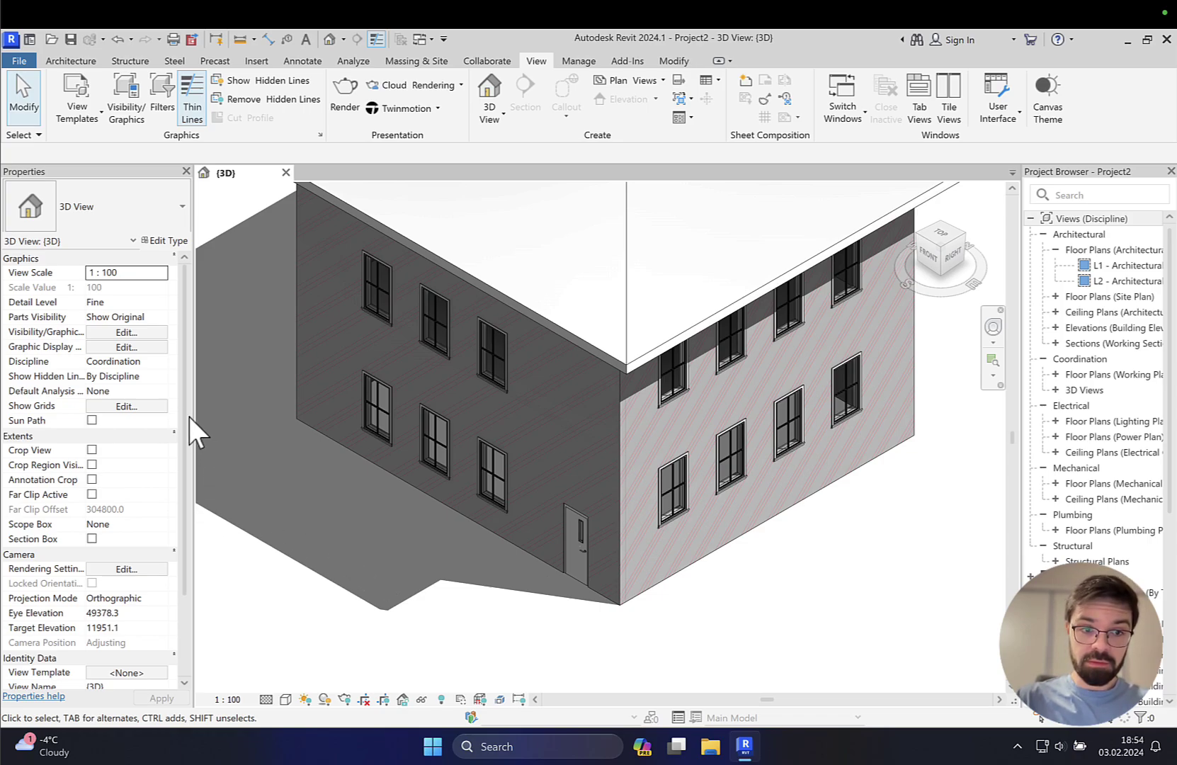
drag(189, 416, 184, 463)
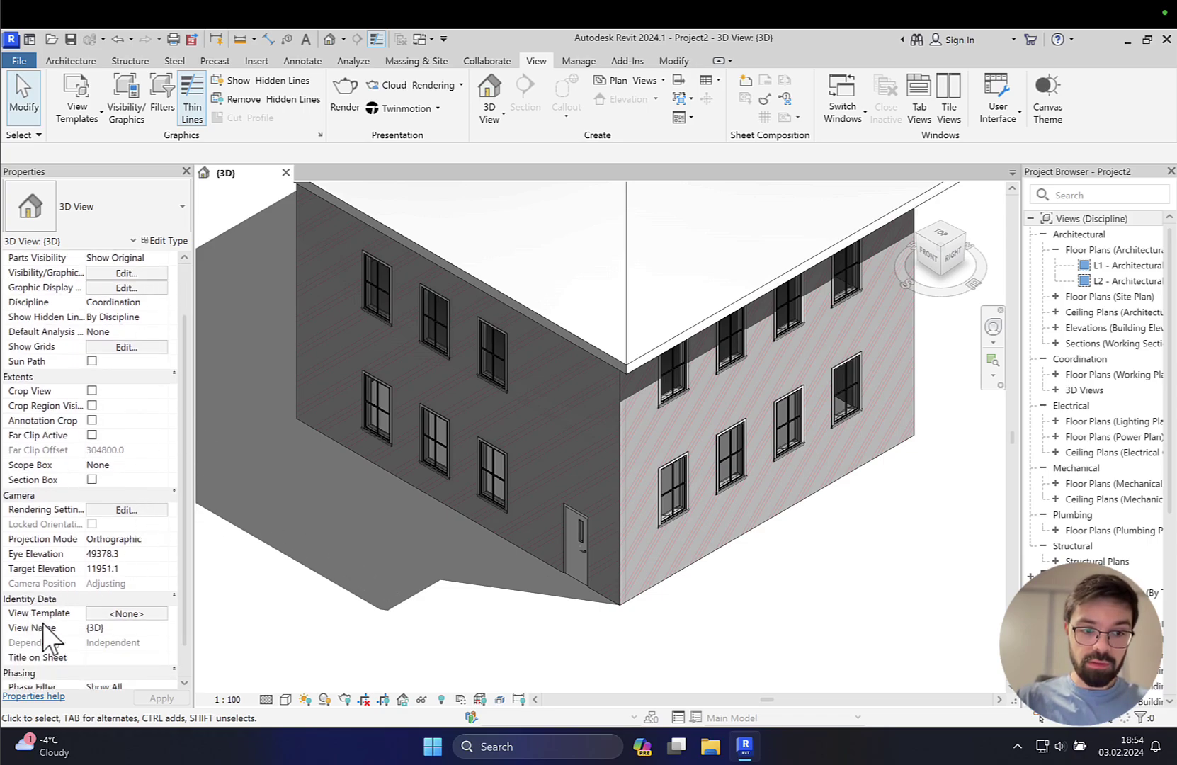
click(114, 613)
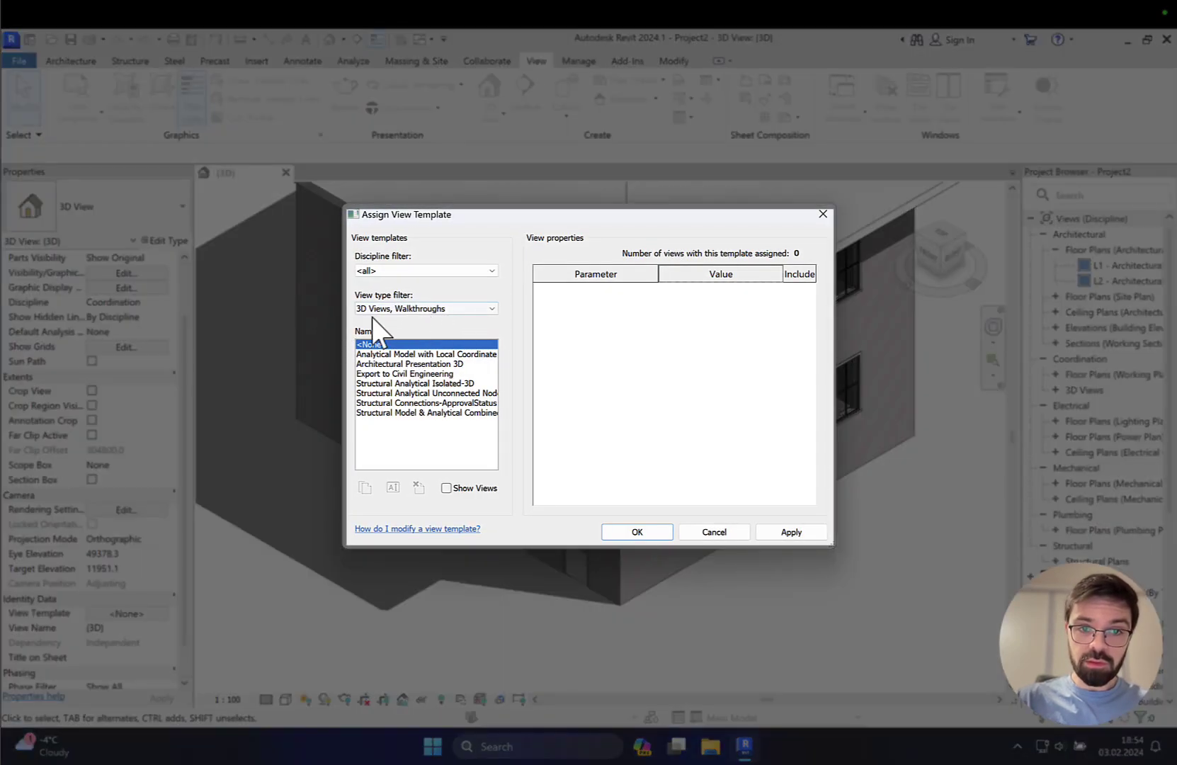
click(394, 272)
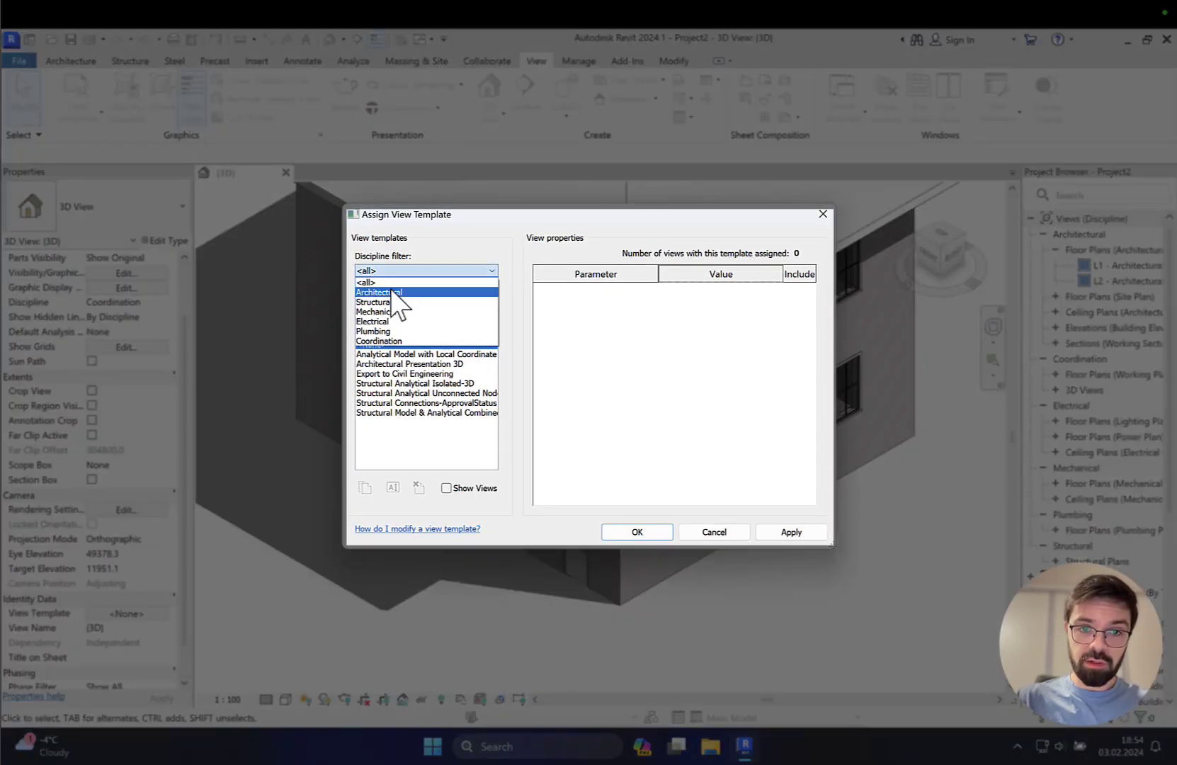
click(393, 293)
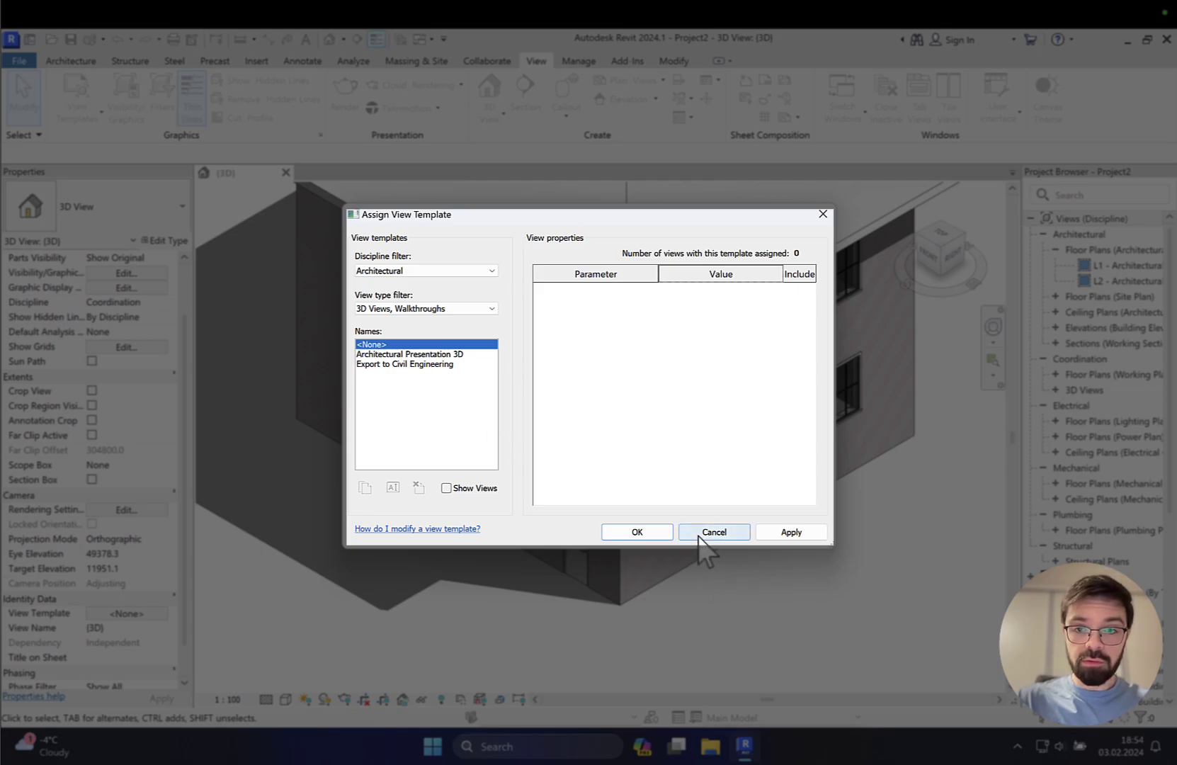
click(391, 354)
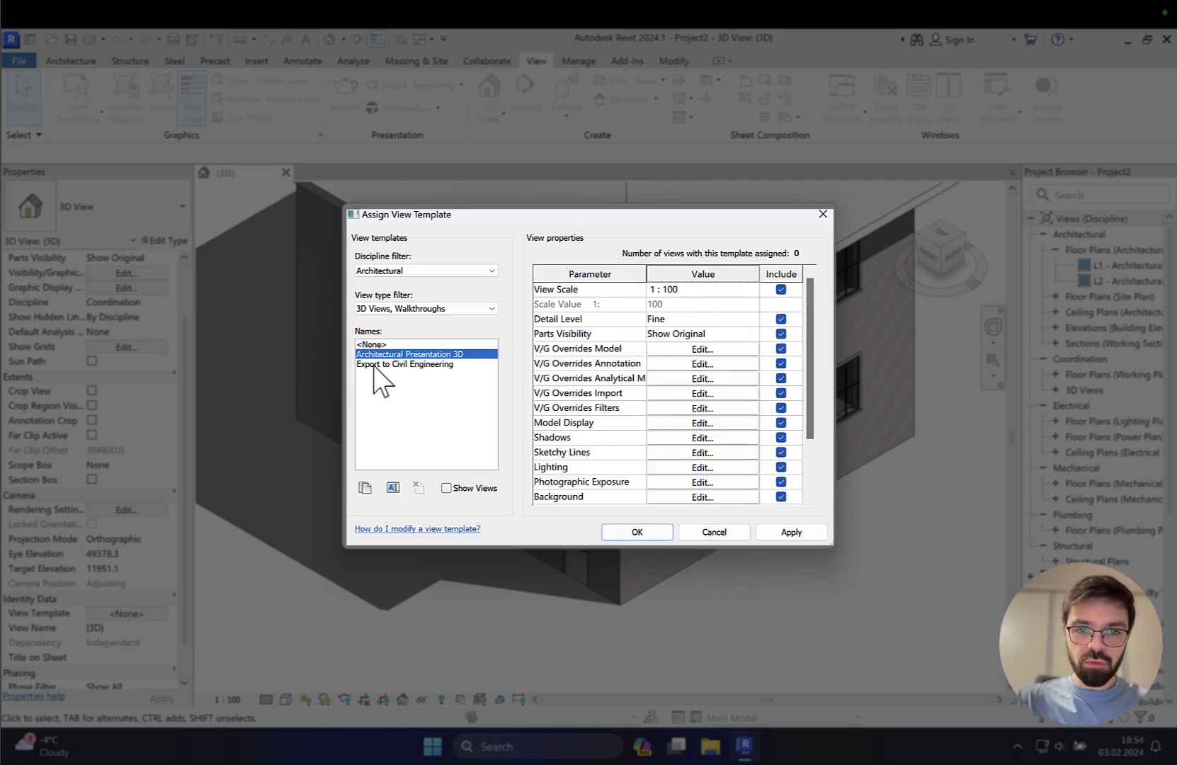
click(367, 489)
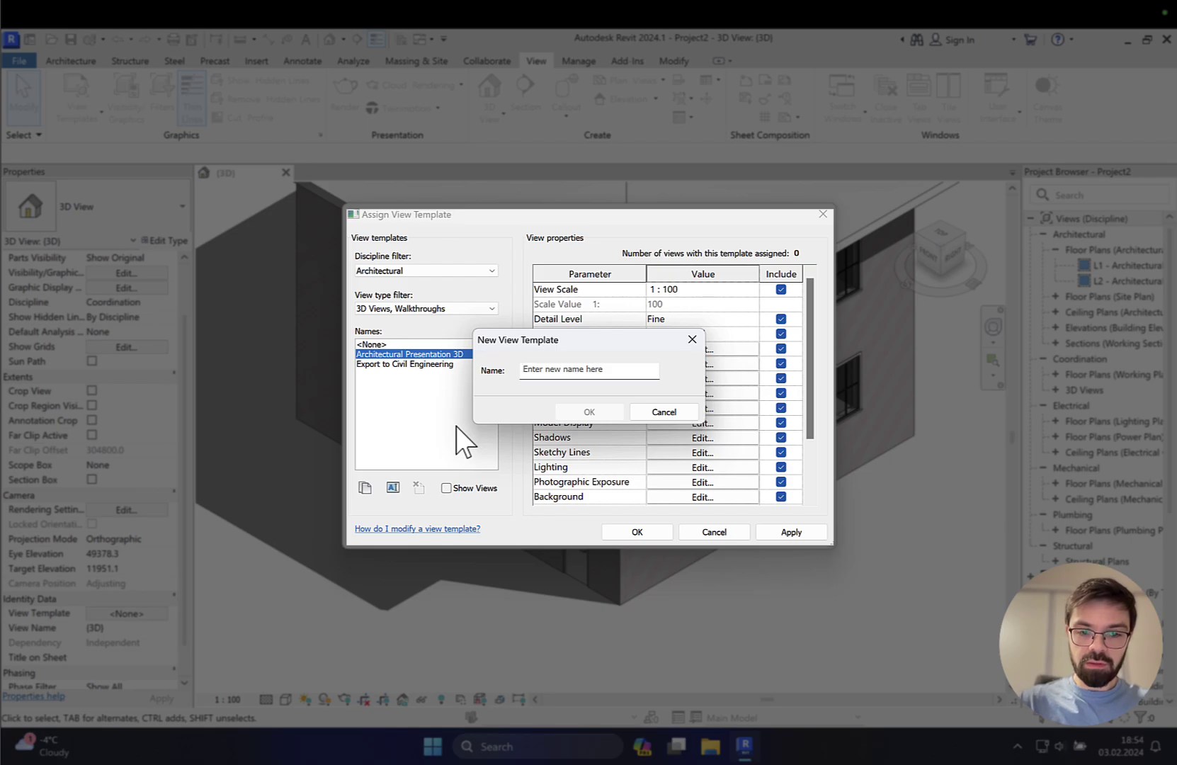
text(TEst)
key(Return)
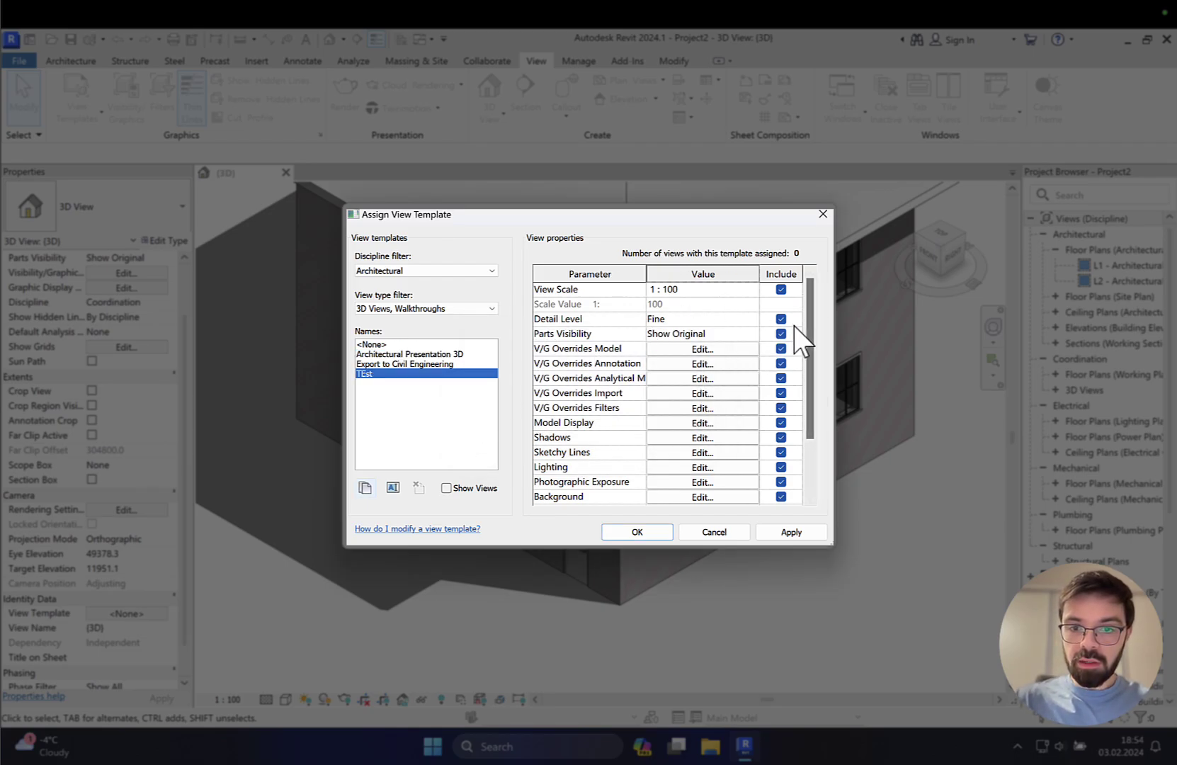
Exclude all view parameters, from View Scale to Rendering Settings, from the TEst template and assign it to the 3D view.
drag(808, 324, 783, 301)
click(780, 289)
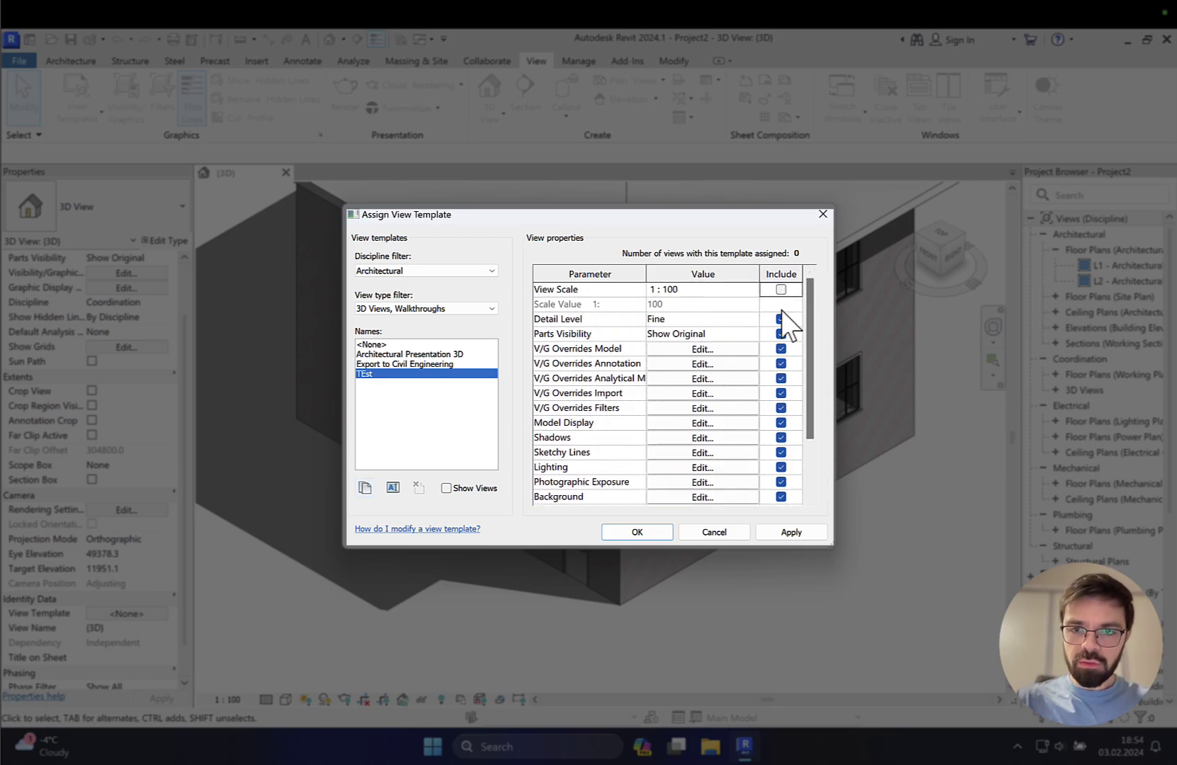
click(780, 319)
click(780, 334)
click(780, 348)
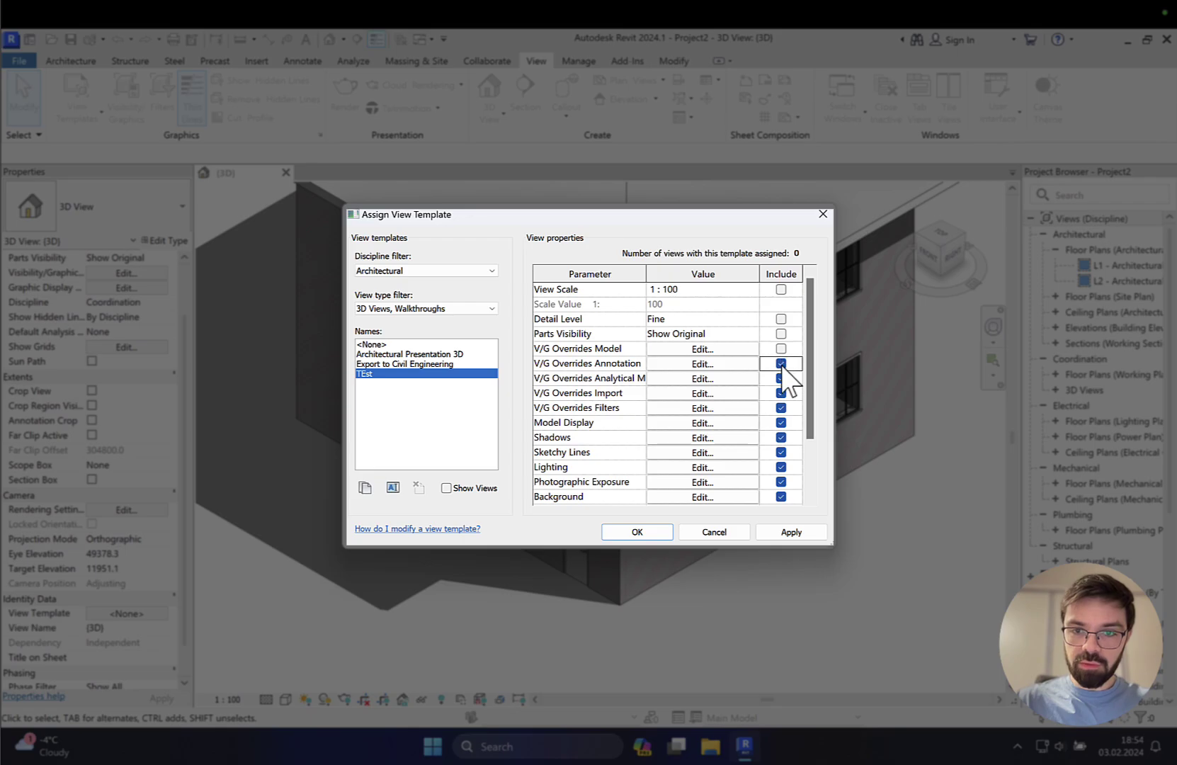
click(781, 363)
click(780, 379)
click(780, 393)
click(780, 408)
click(781, 423)
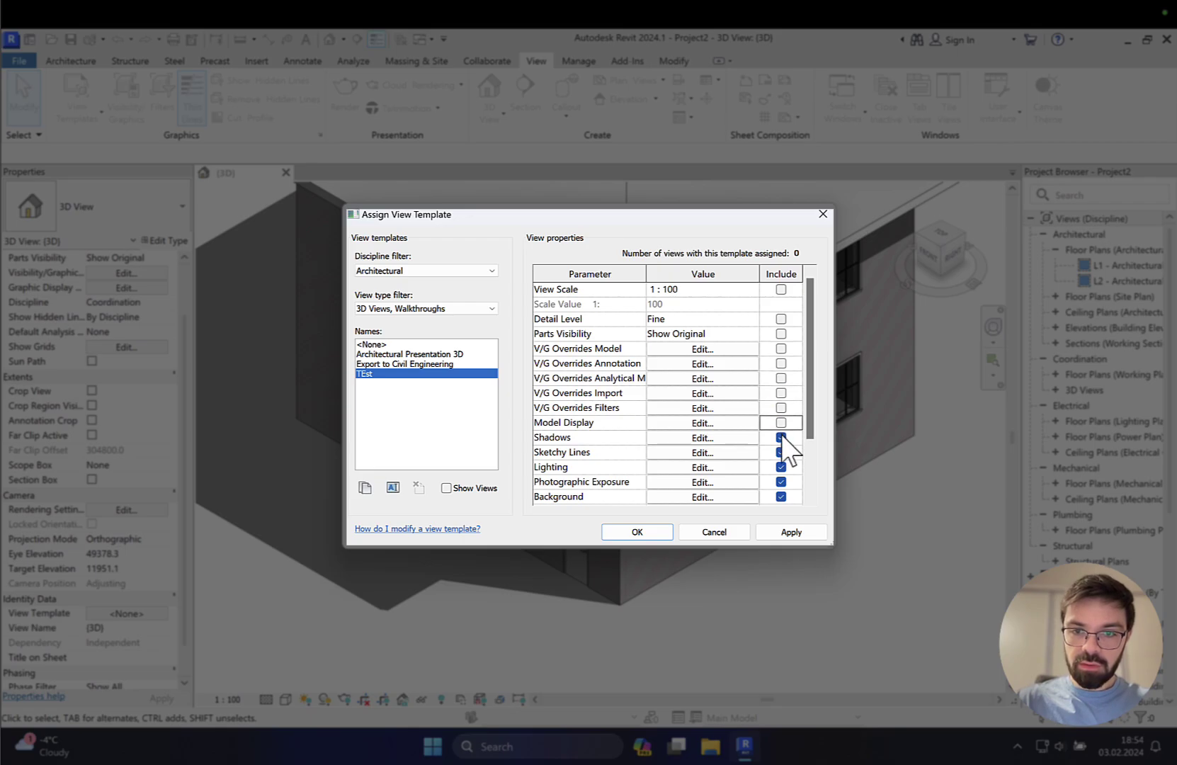
click(780, 438)
click(781, 452)
click(780, 466)
scroll(782, 467, down, 2)
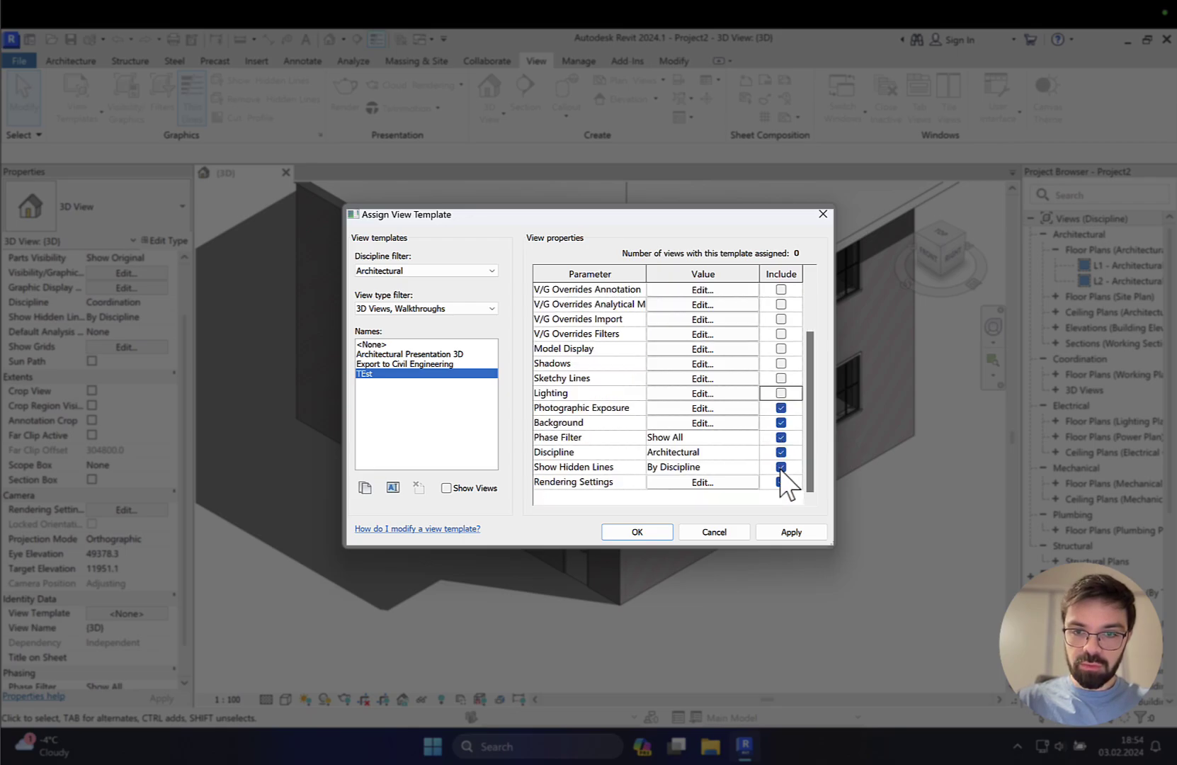
click(781, 409)
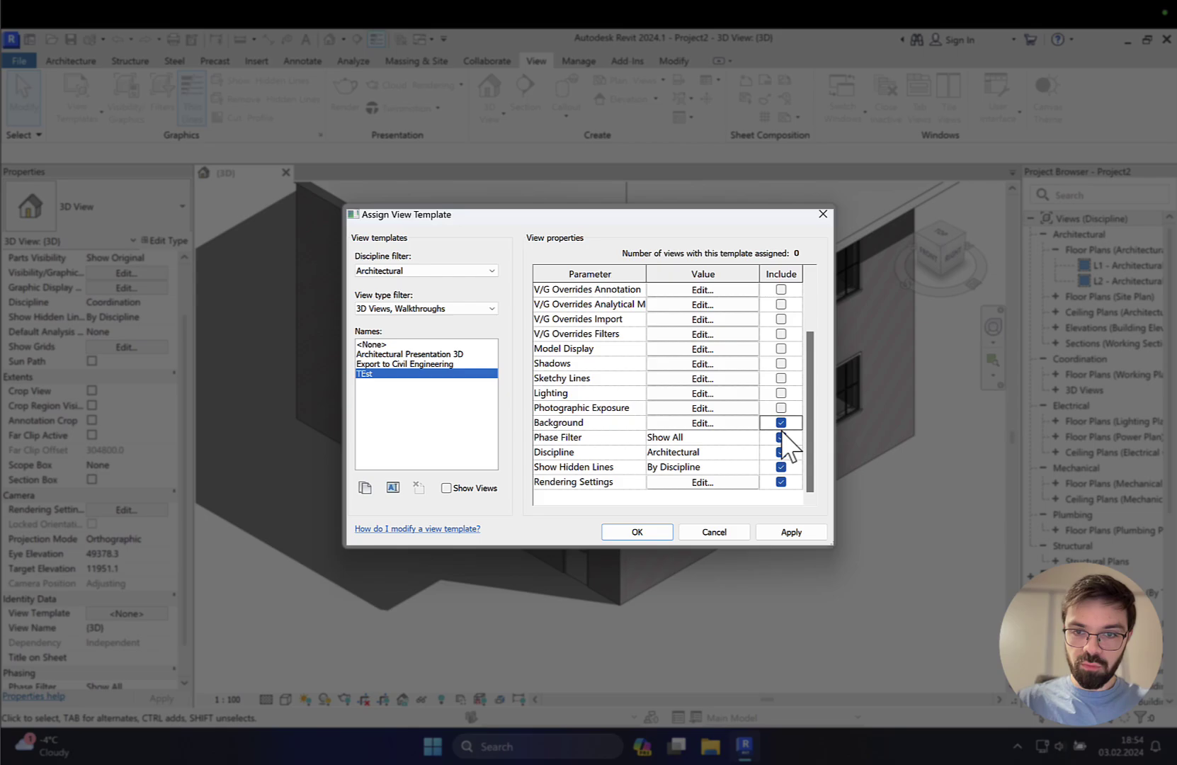
click(781, 466)
click(780, 482)
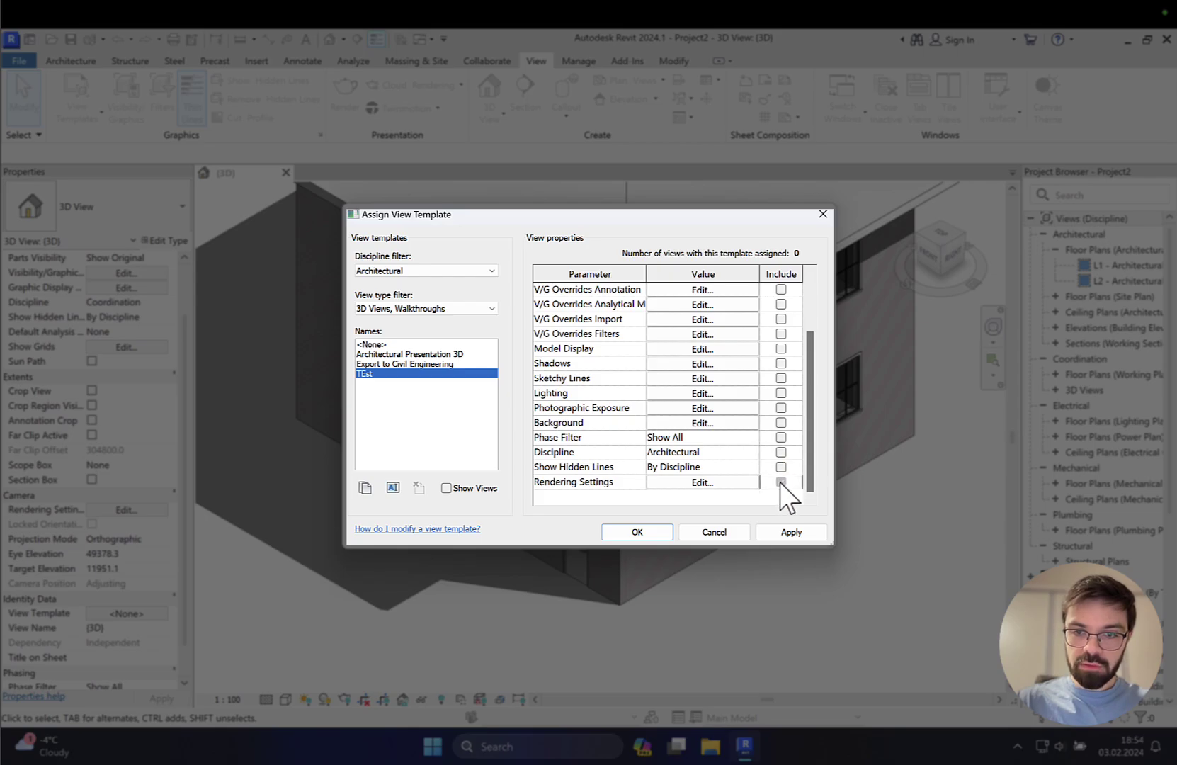
click(386, 374)
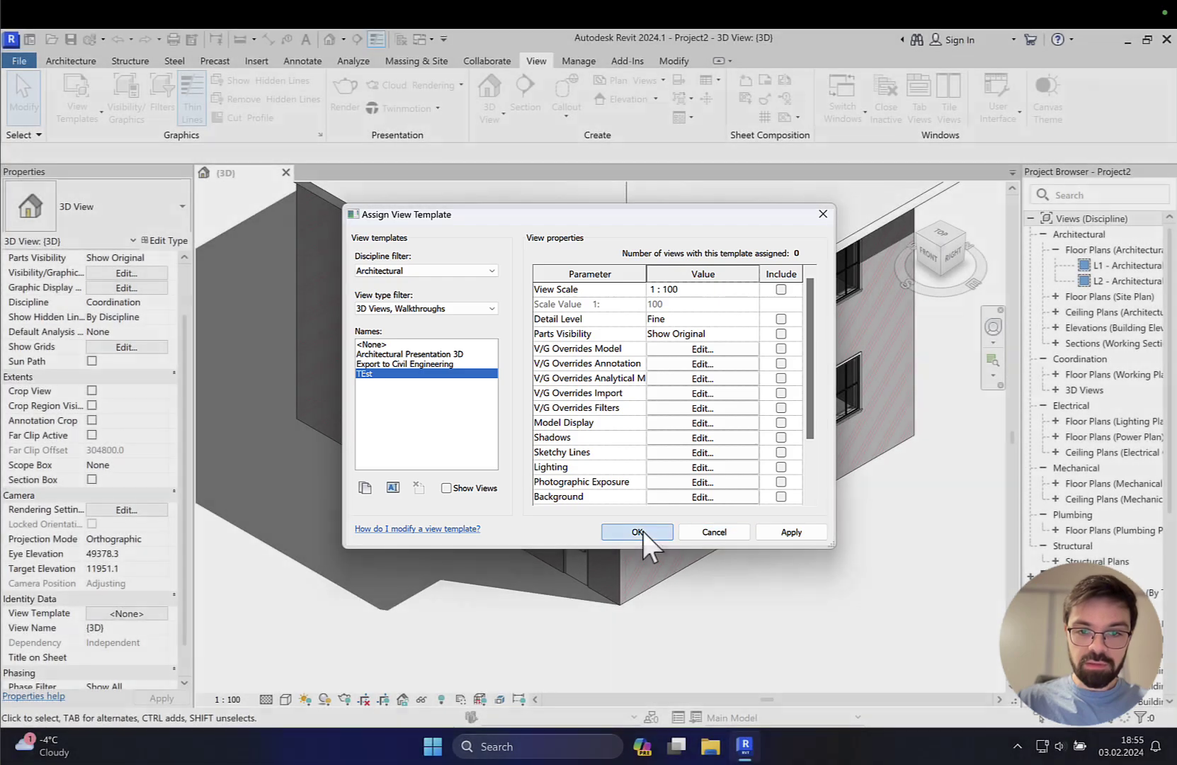
click(637, 531)
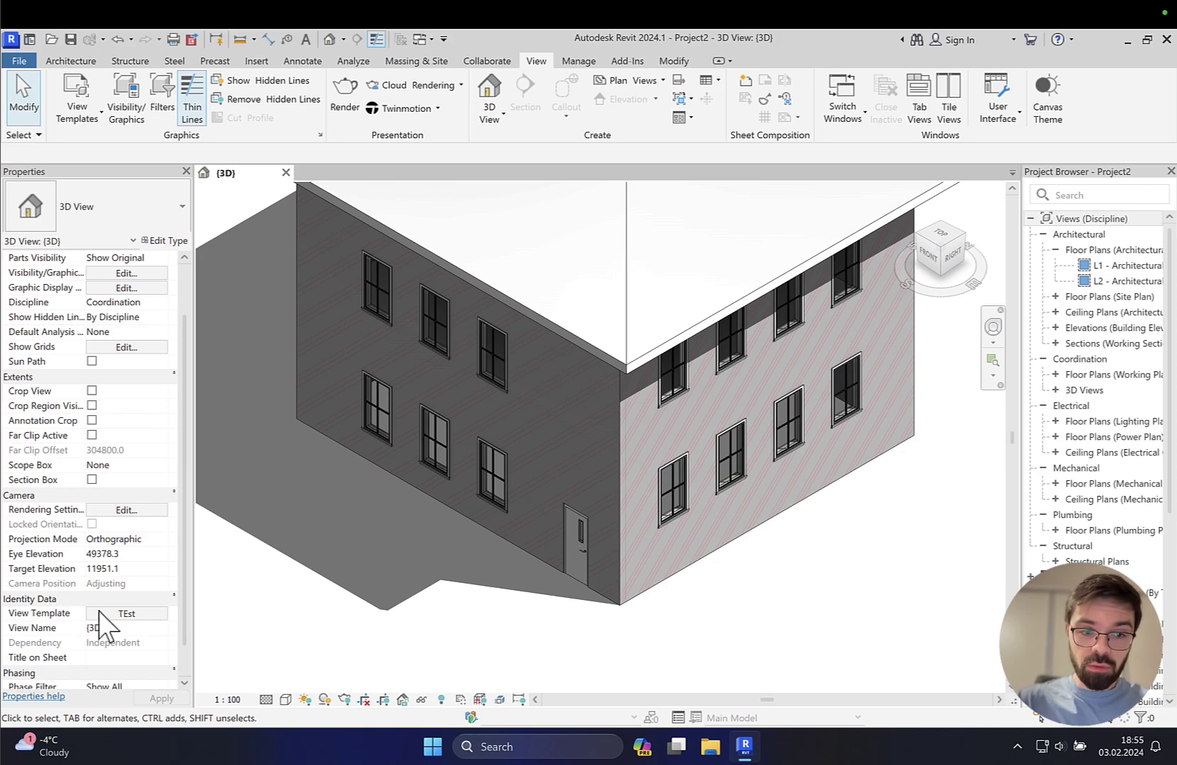
Include the V/G Overrides Model parameter in the 3D view's TEst template and open its model category overrides.
click(101, 613)
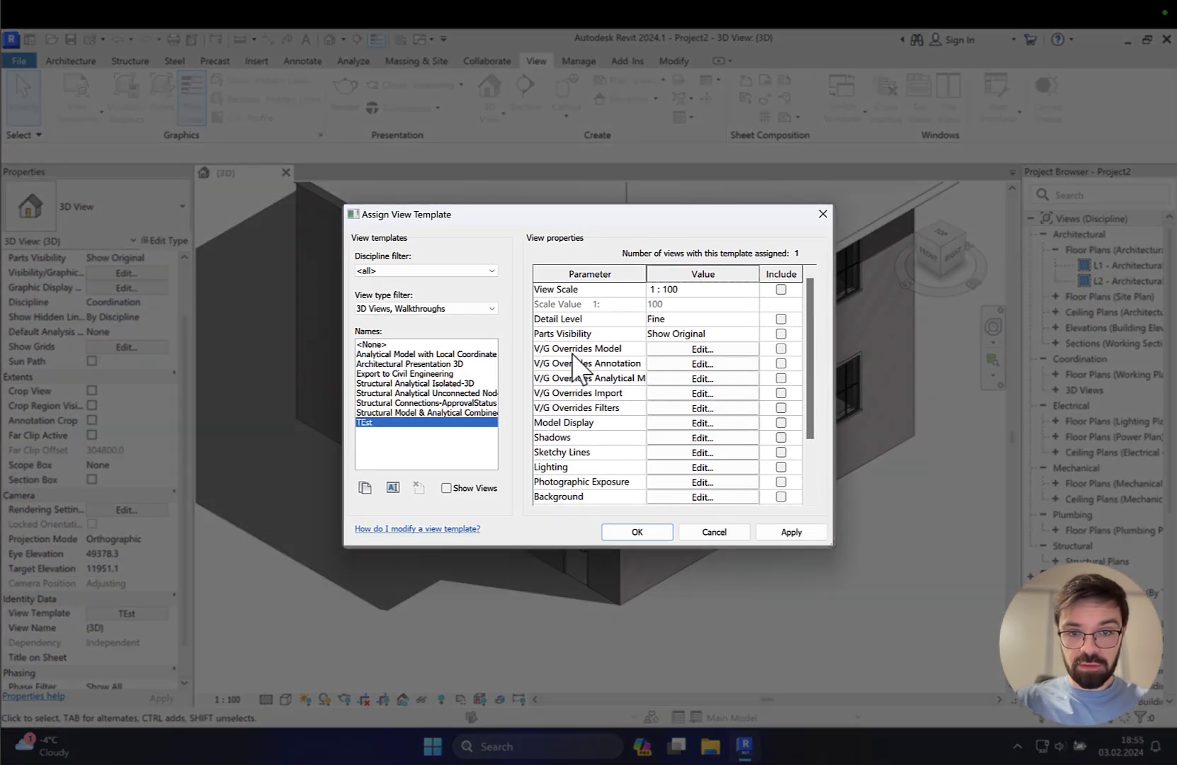
click(780, 348)
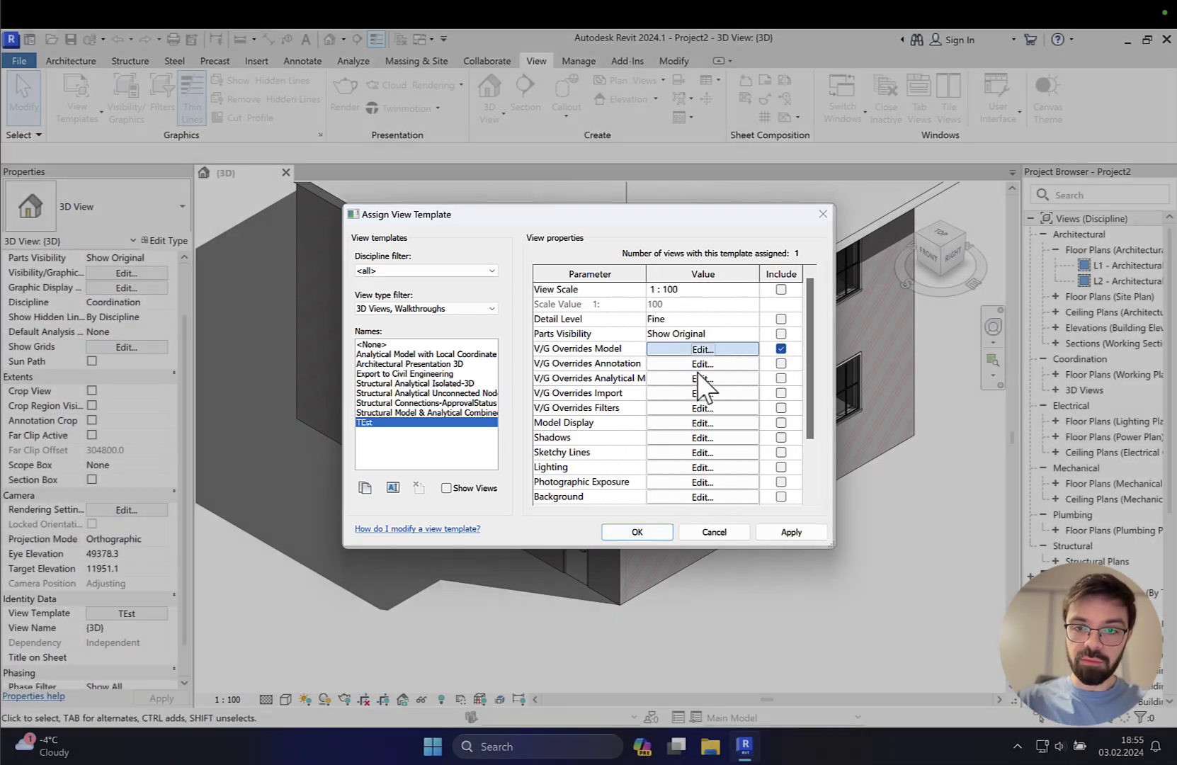
click(702, 348)
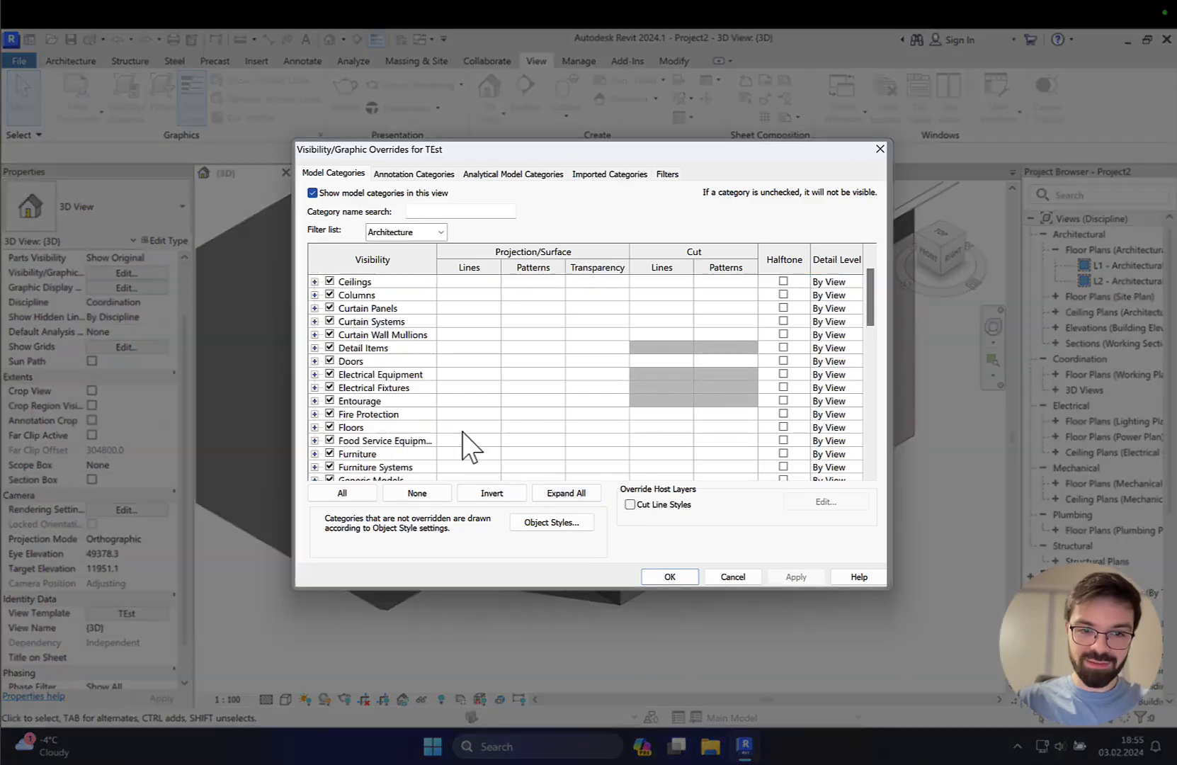
Override the Walls category's projection/surface foreground pattern in the TEst template with a solid fill in RGB 255-128-128 and apply the template.
scroll(465, 446, down, 12)
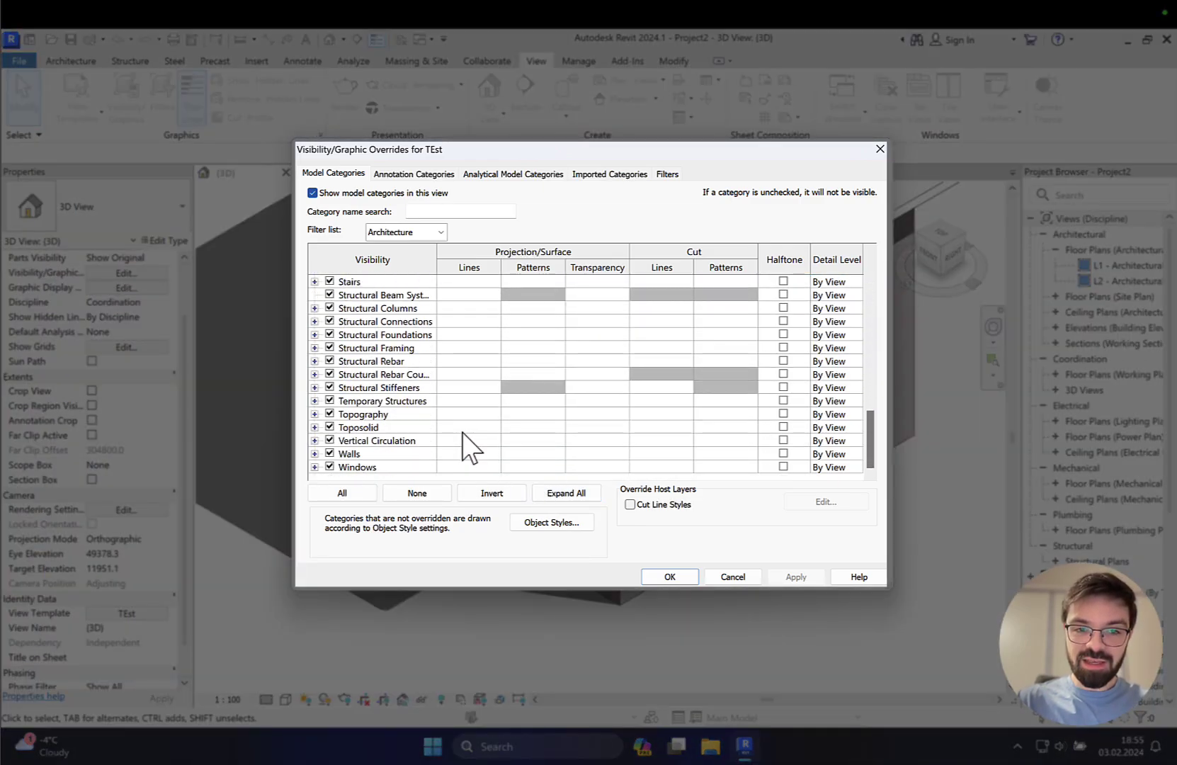
click(361, 466)
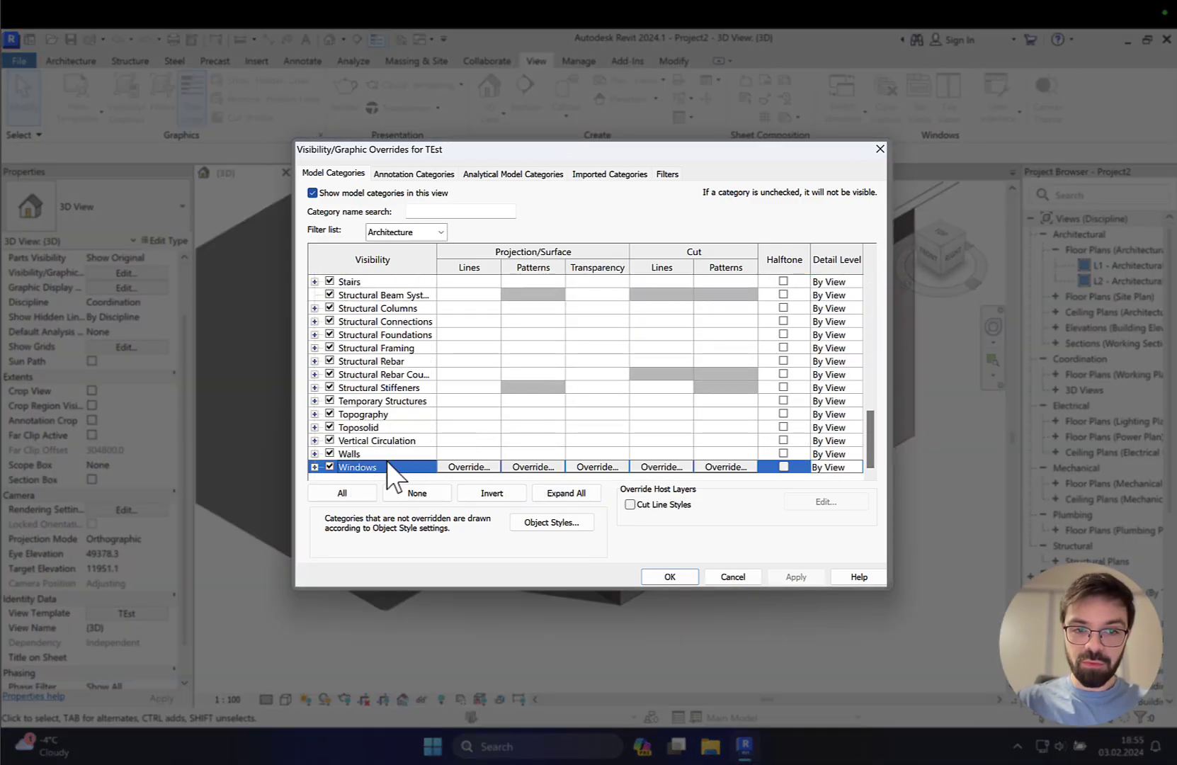
click(422, 457)
click(545, 453)
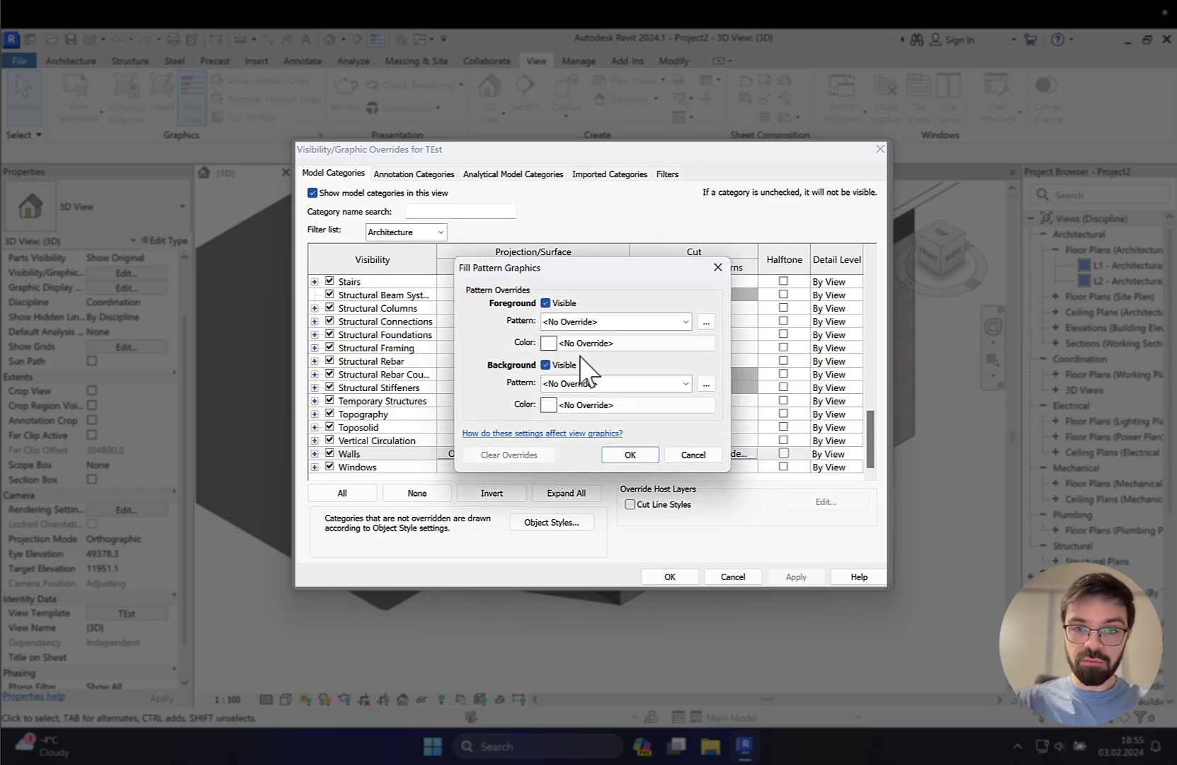
click(609, 322)
click(605, 334)
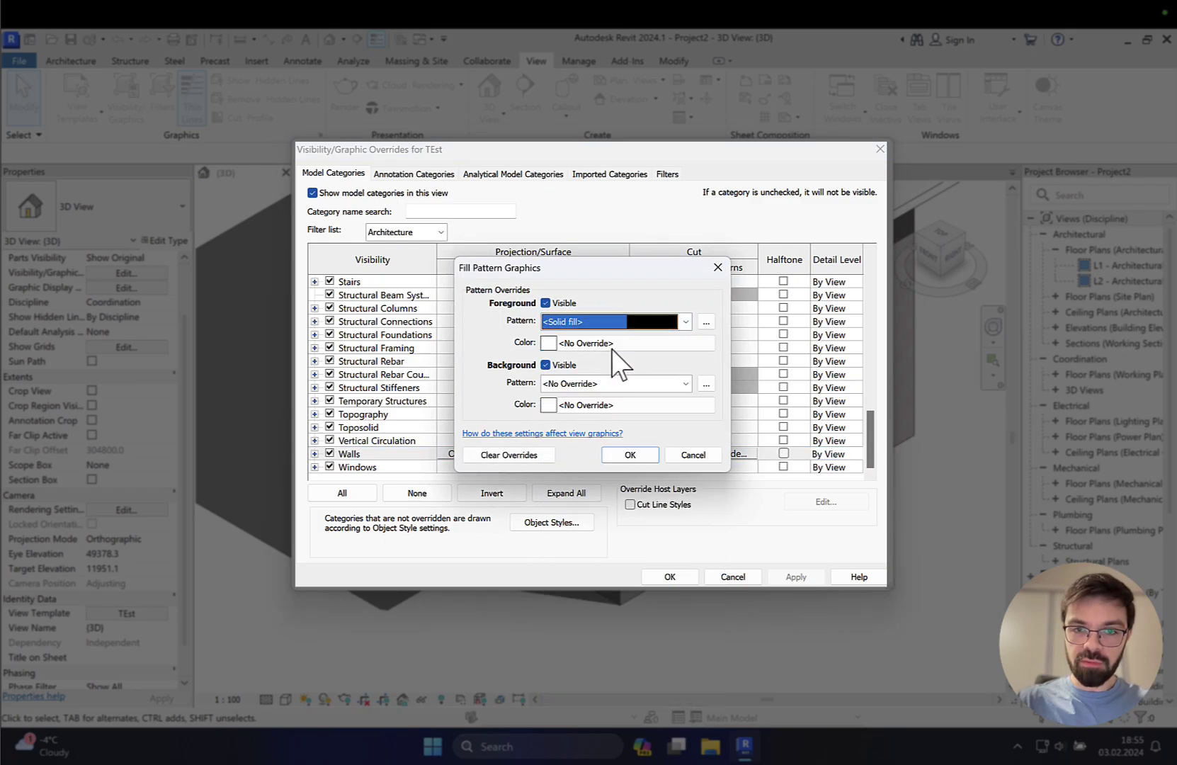
click(592, 343)
click(429, 269)
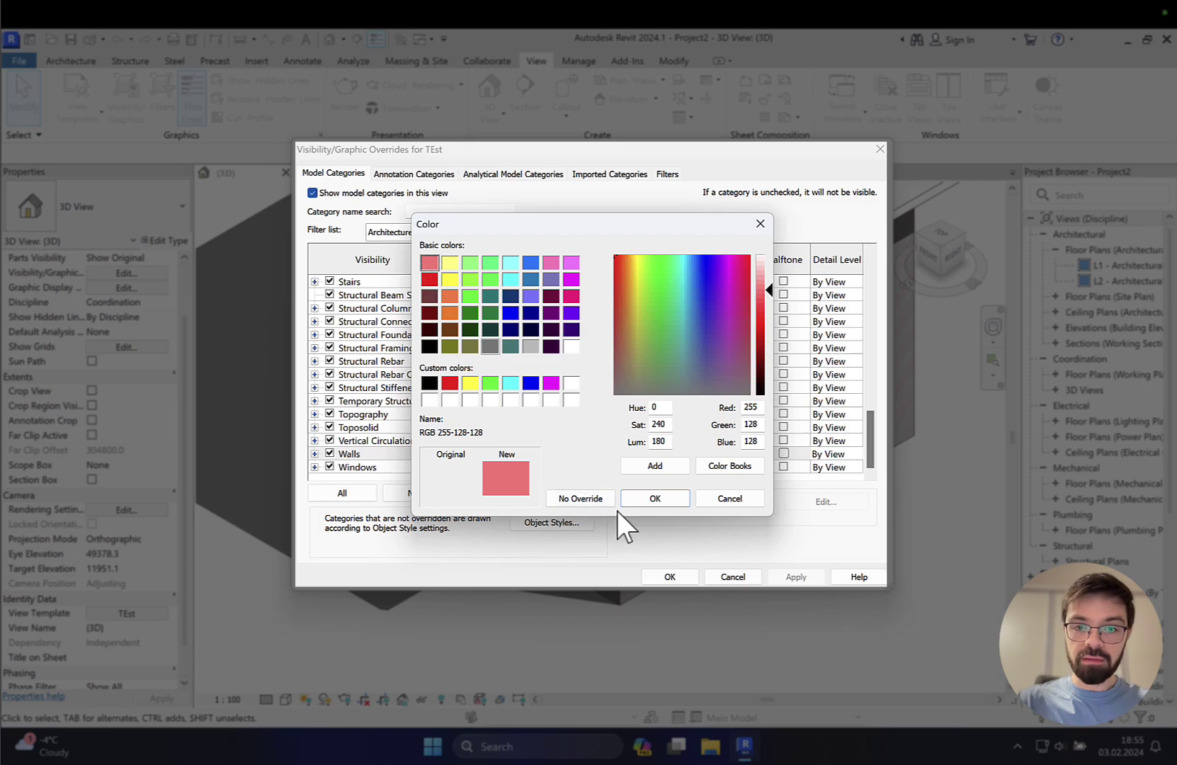
click(641, 499)
click(627, 455)
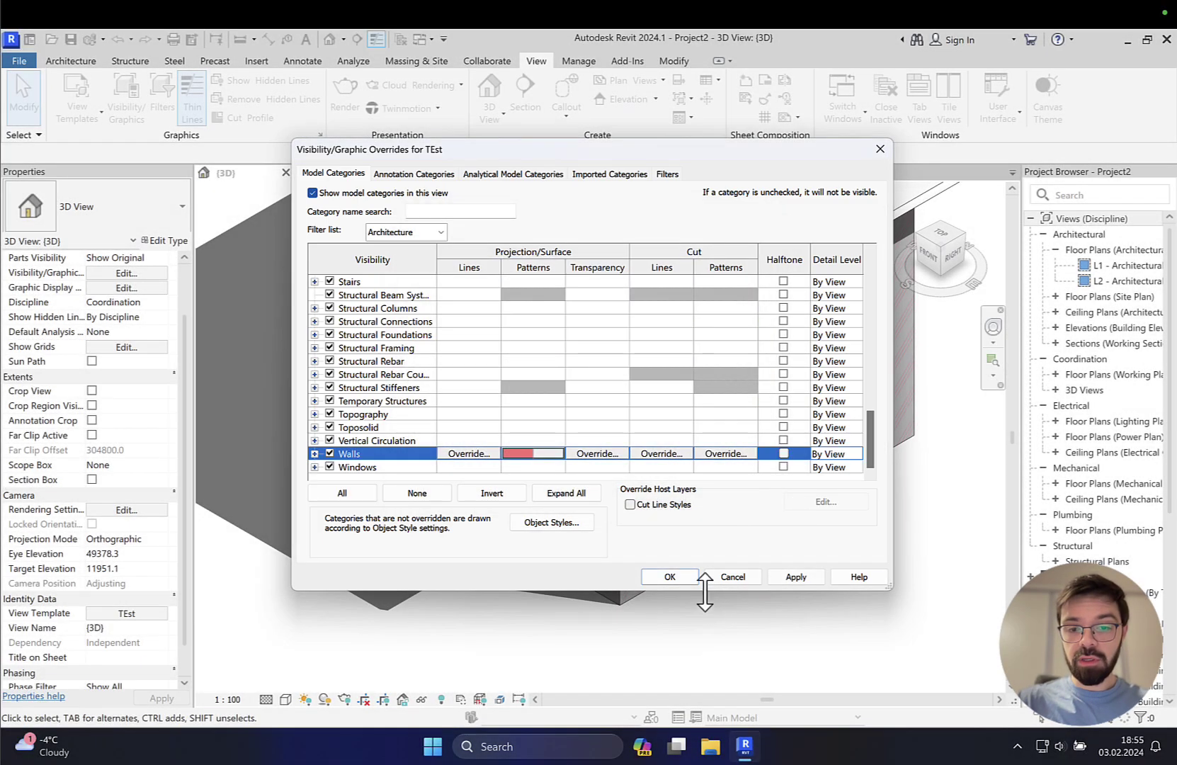
click(668, 577)
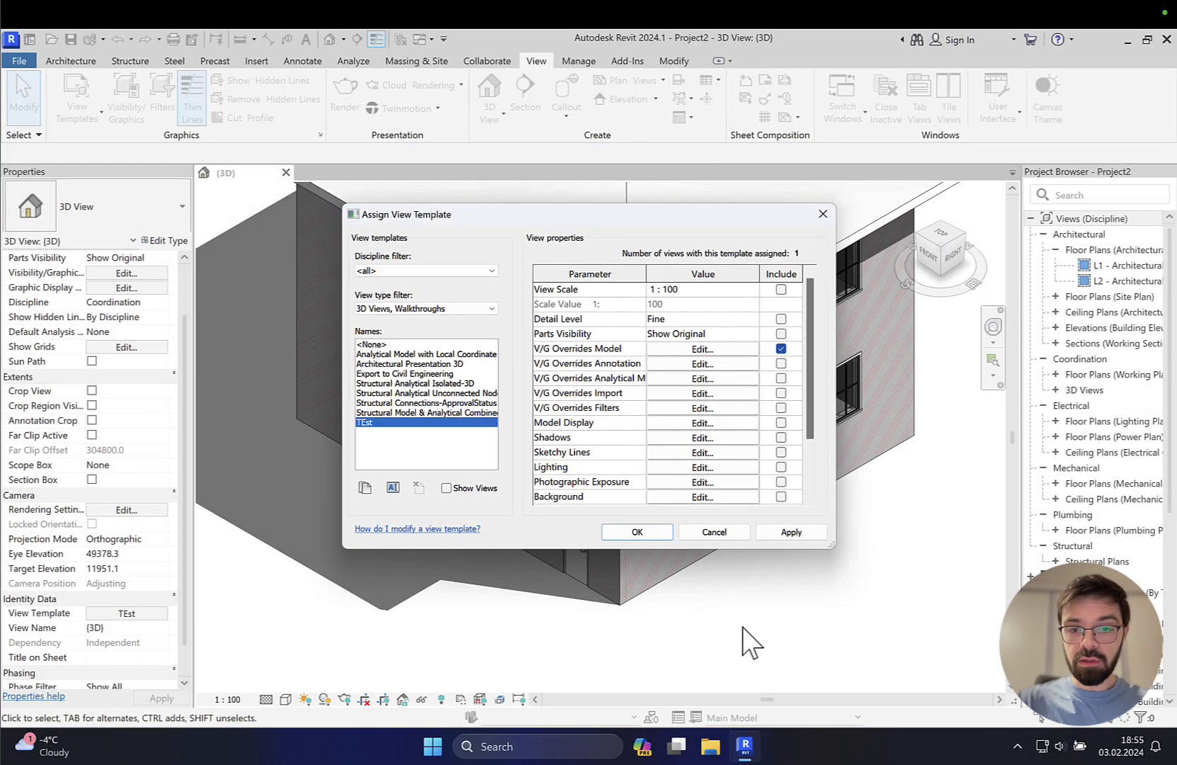
click(637, 531)
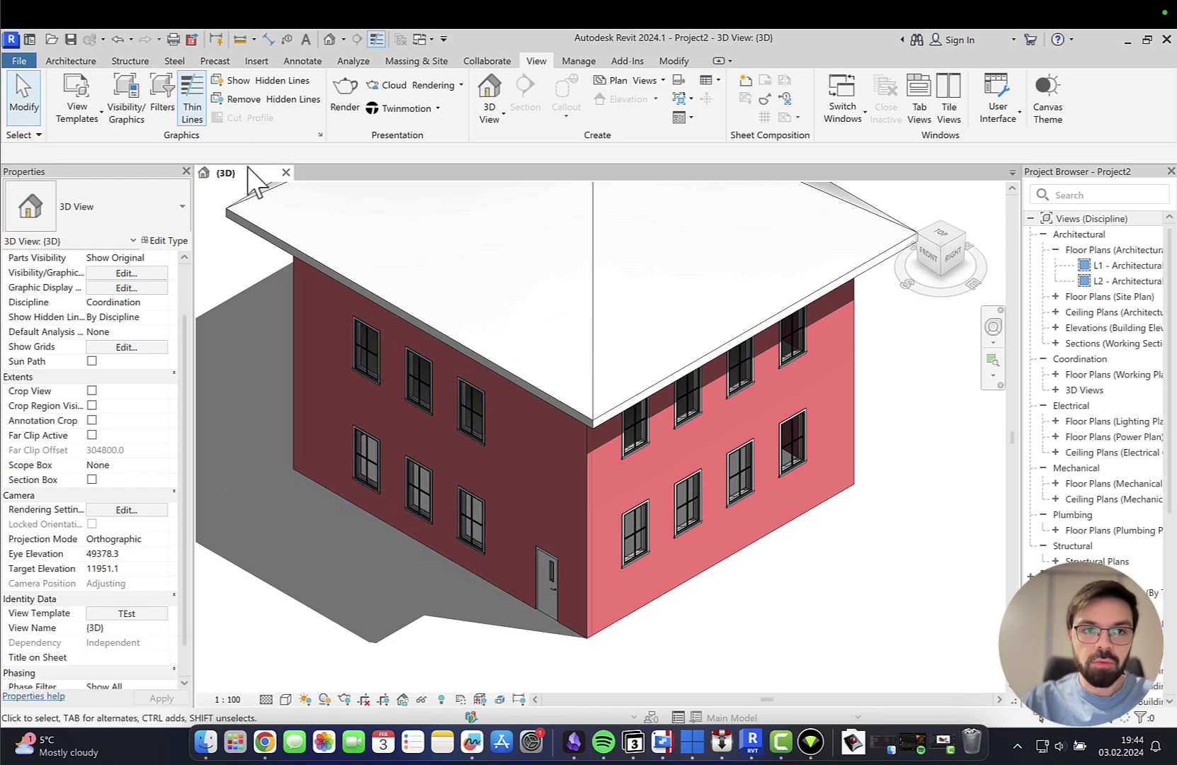
Create a new rule-based view filter named wall-test.
click(157, 95)
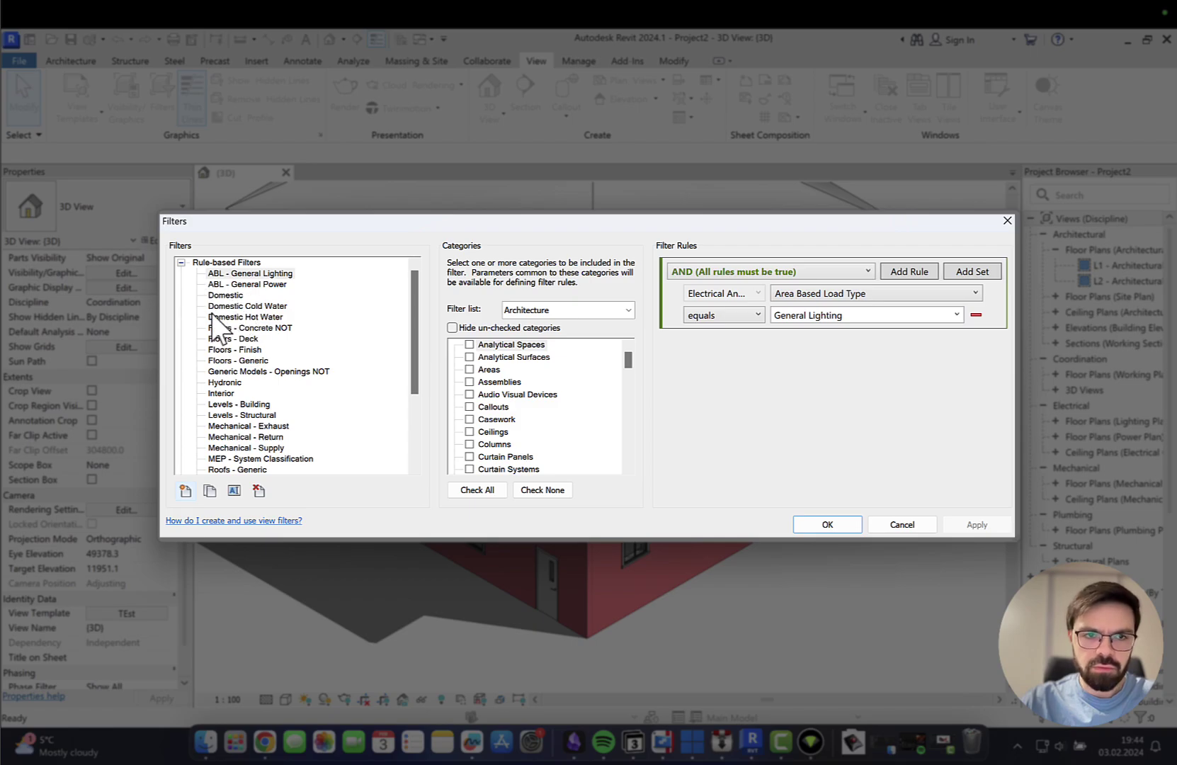
click(181, 262)
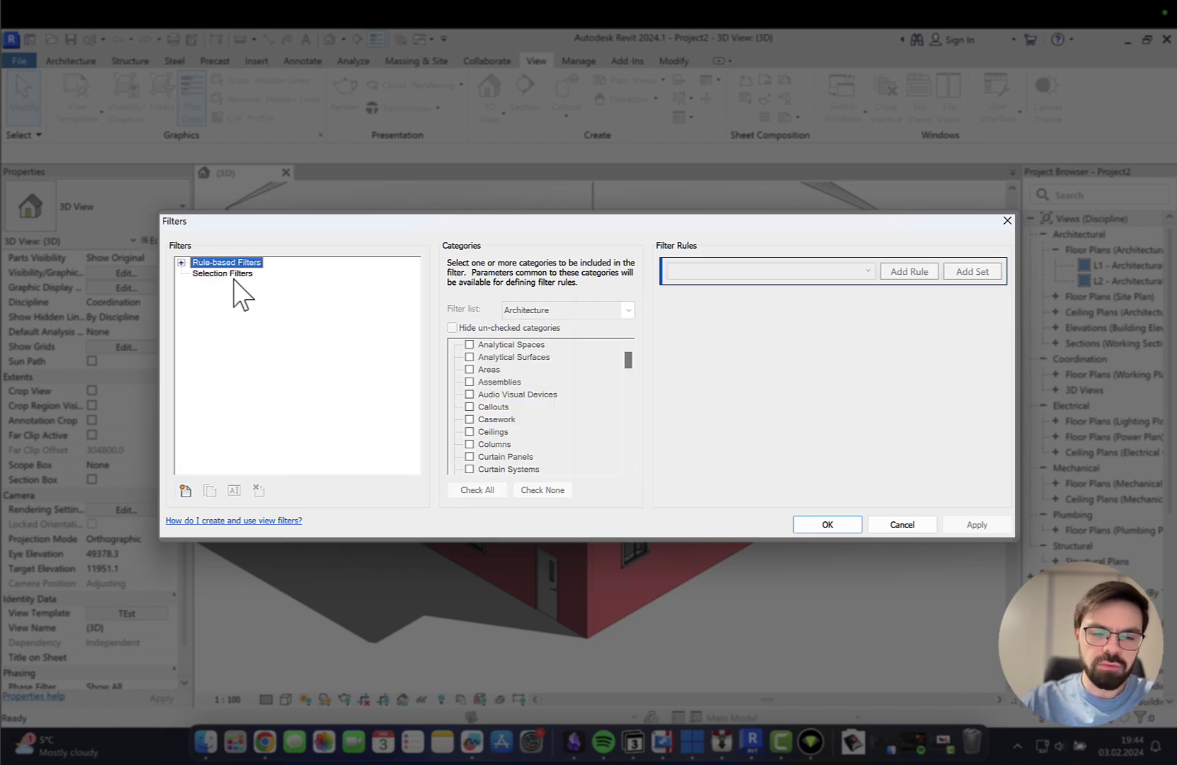
click(186, 488)
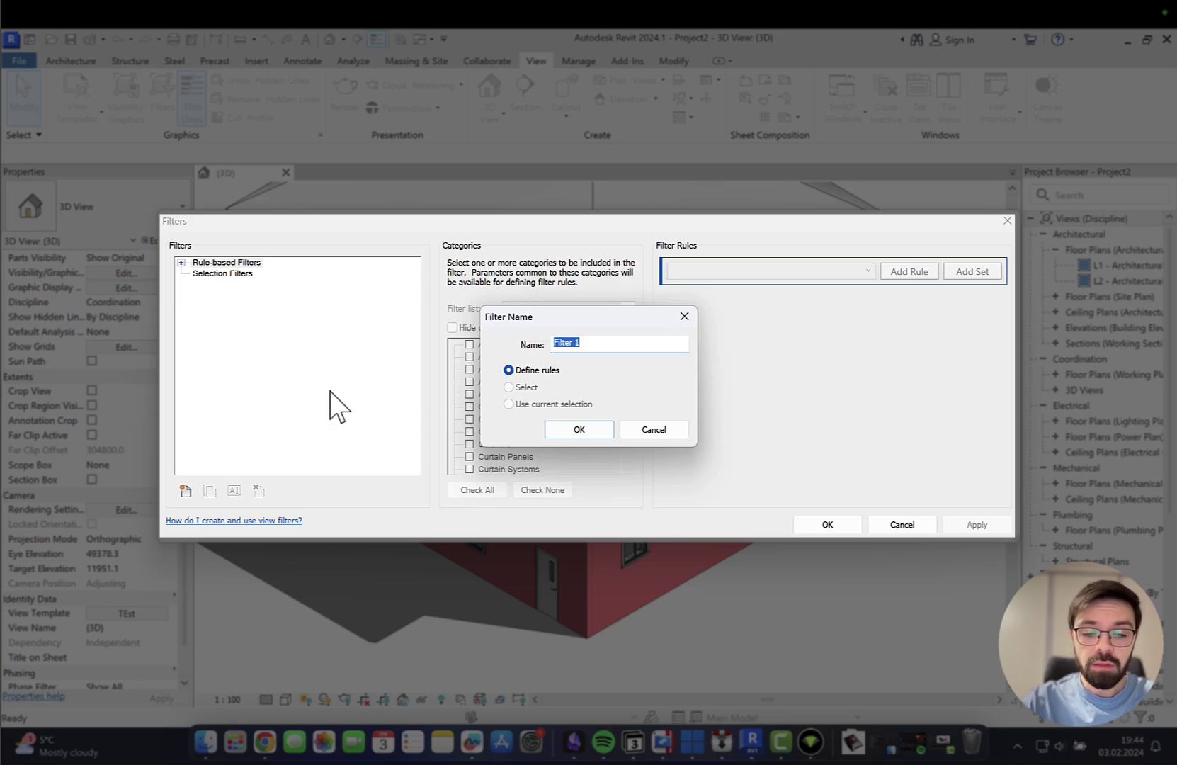
text(wall-test)
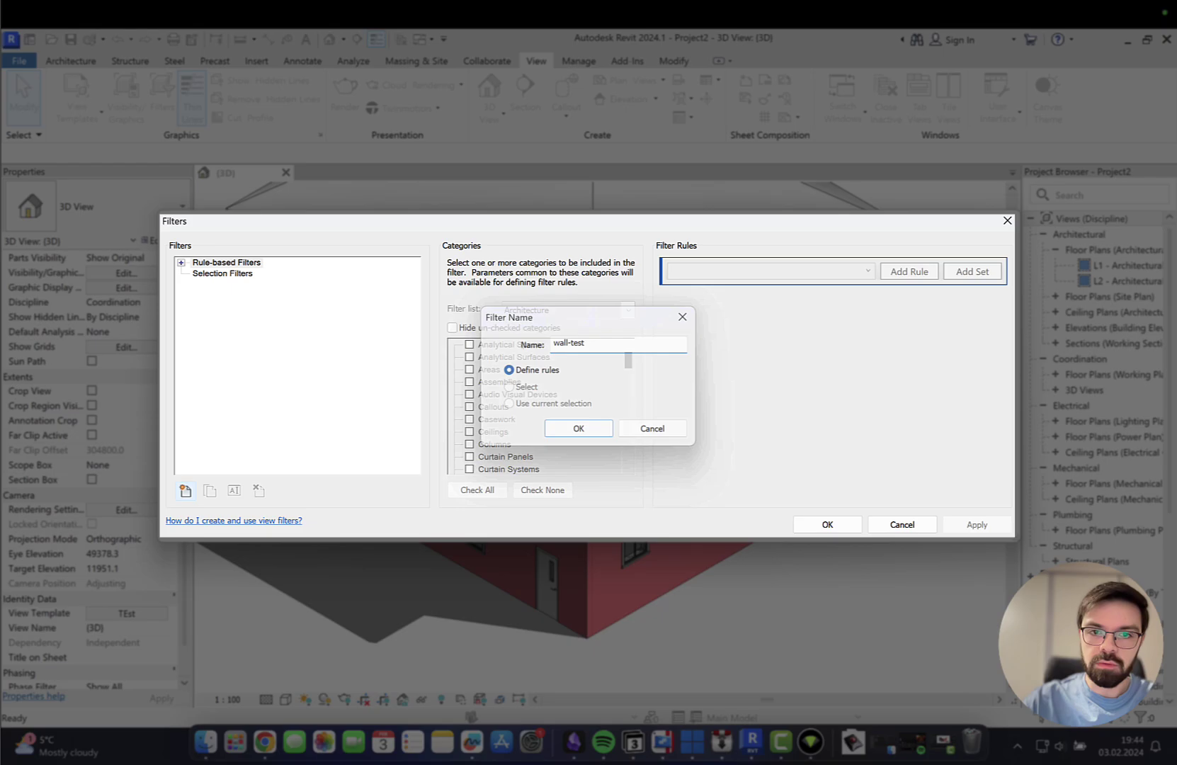
key(Return)
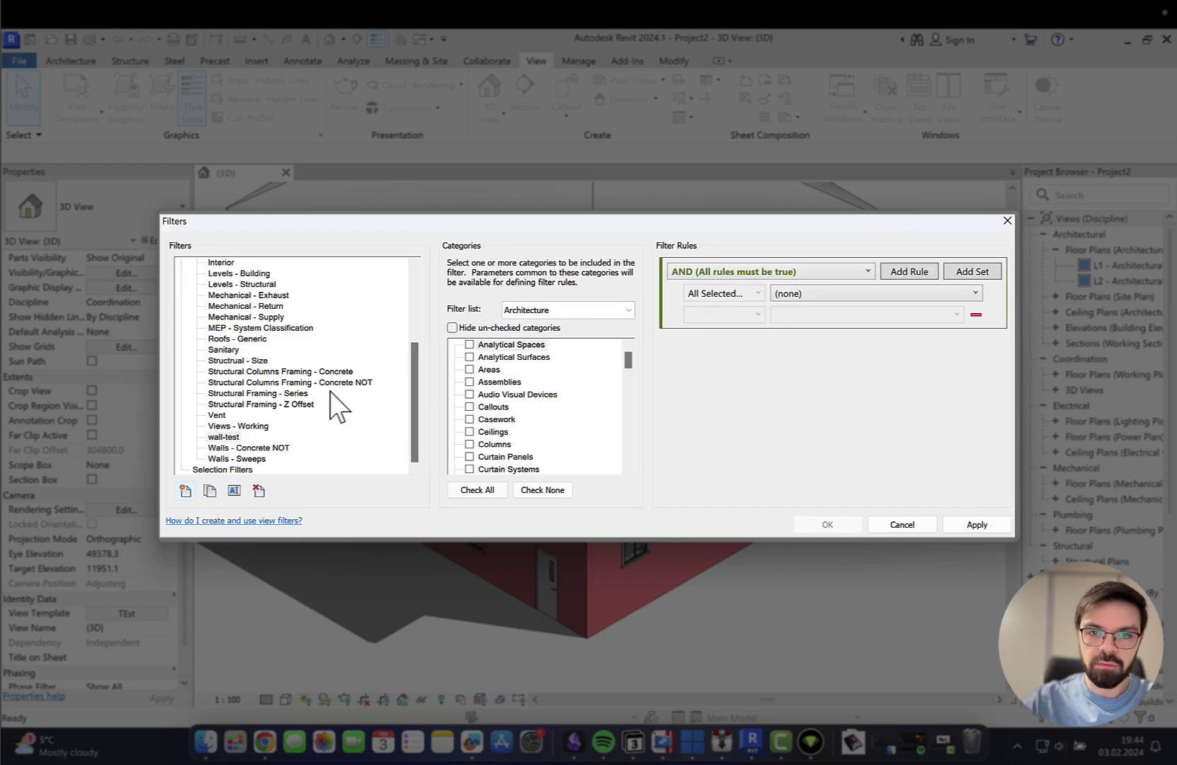
Limit the wall-test filter to the Walls category with the rule that Volume has a value, and save it.
scroll(525, 433, down, 15)
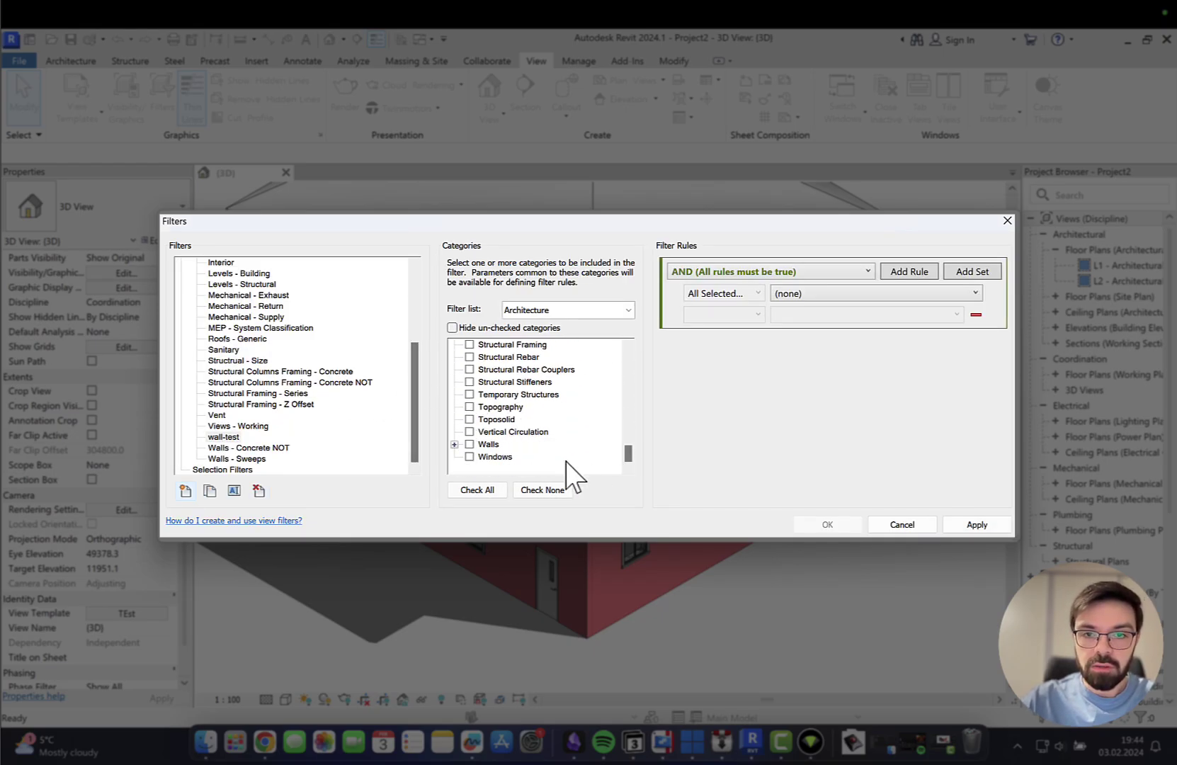
click(469, 444)
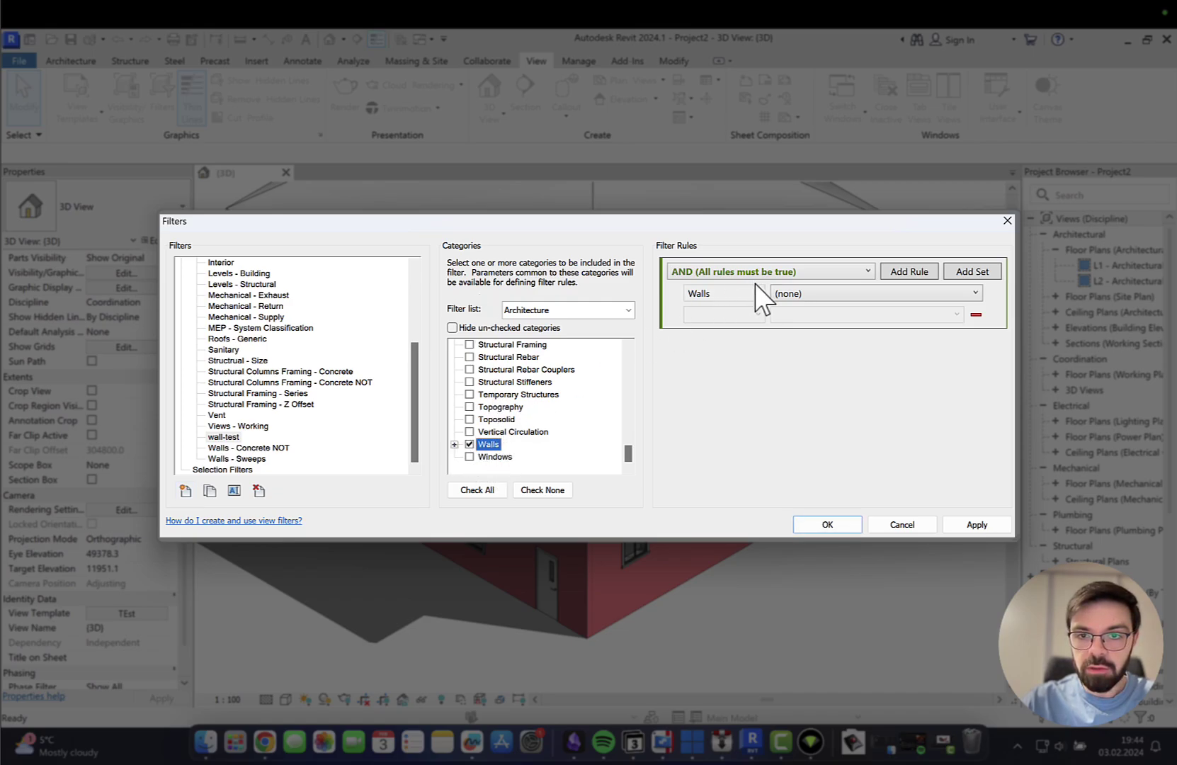
click(815, 291)
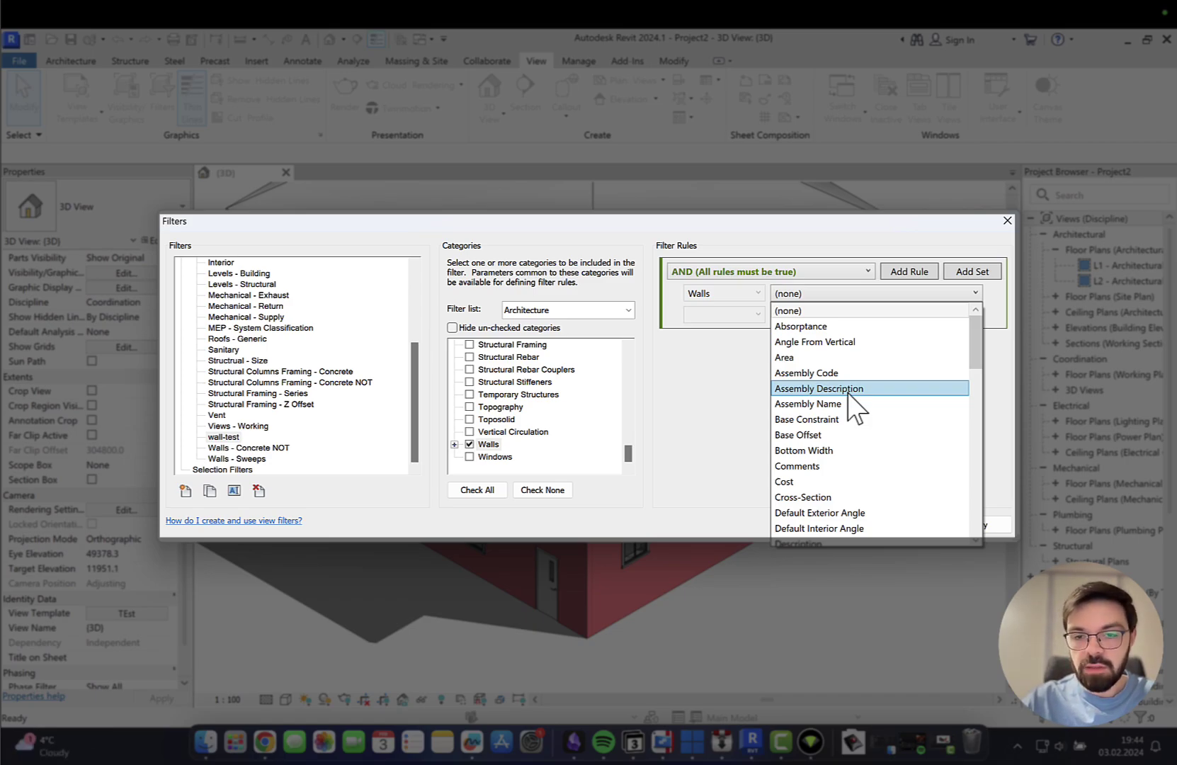
scroll(852, 400, down, 15)
click(854, 481)
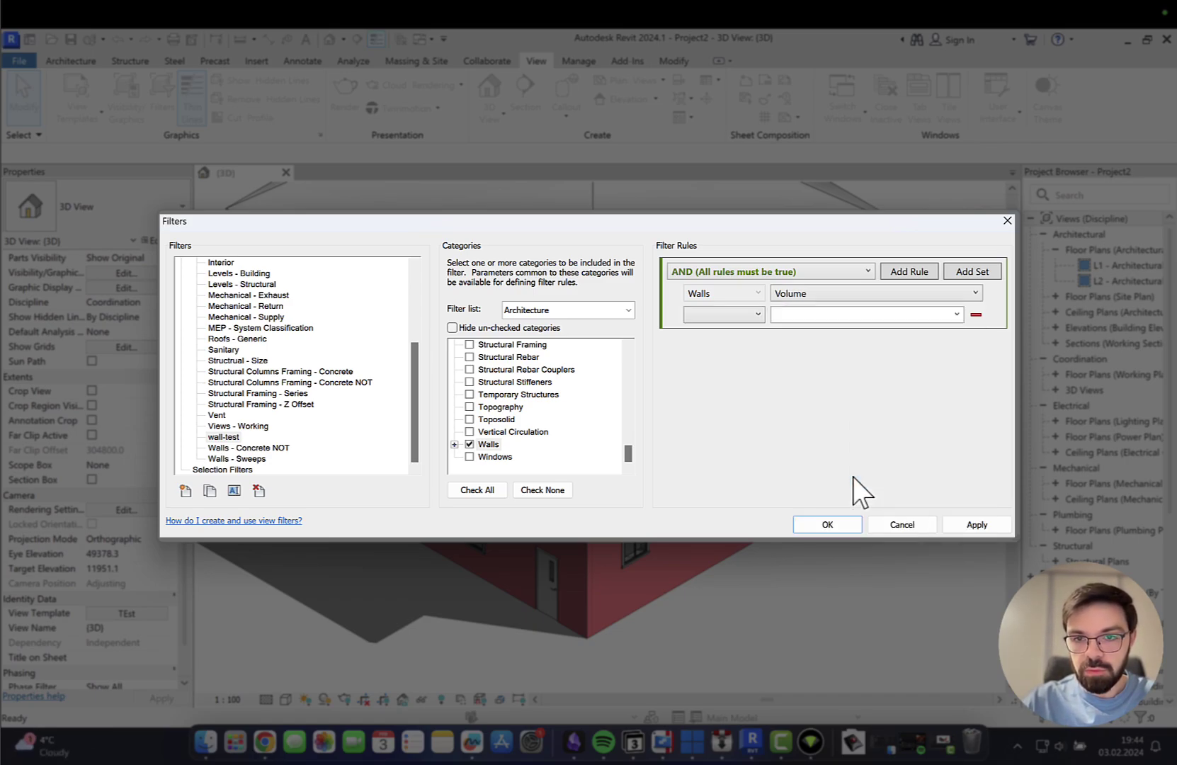
click(743, 314)
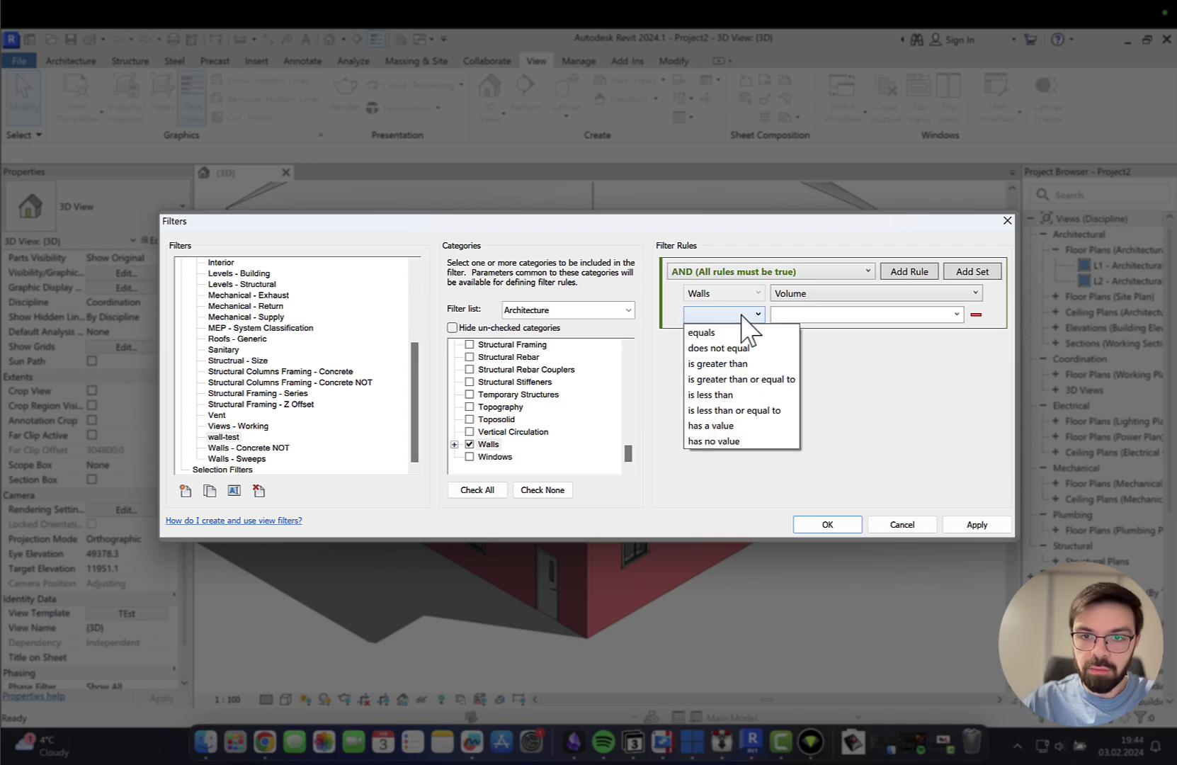
click(728, 425)
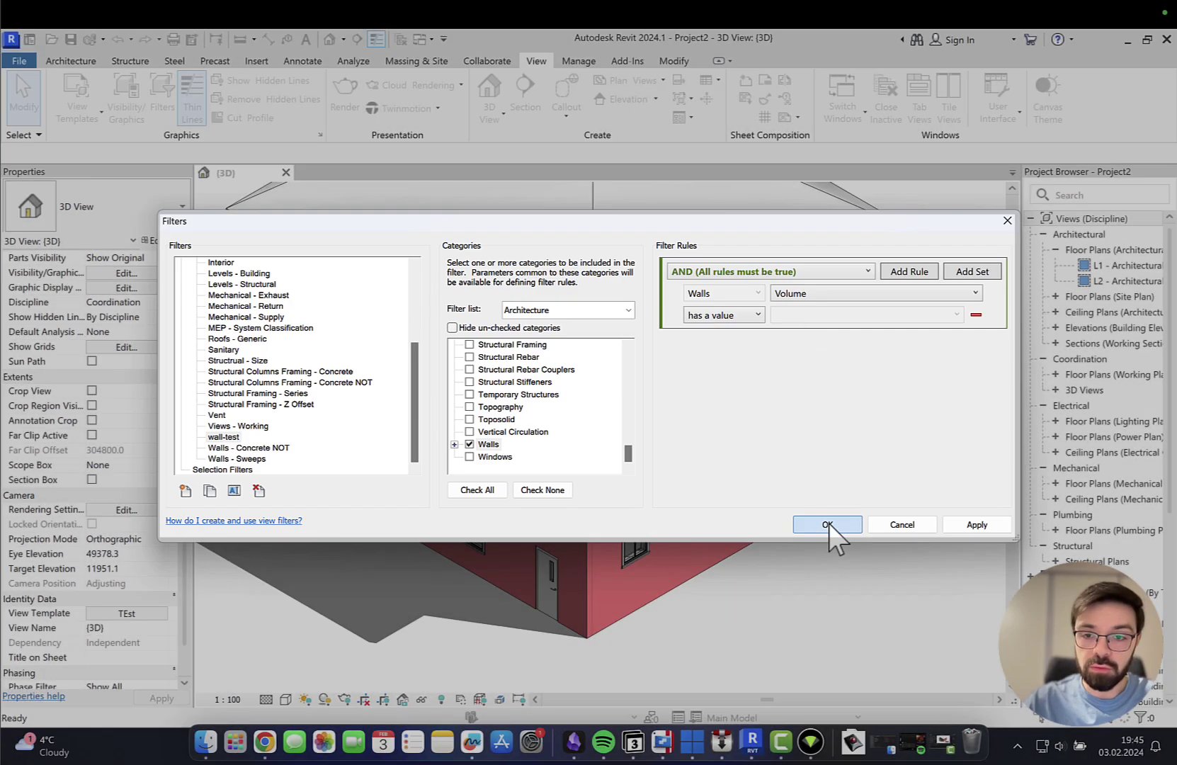
click(828, 524)
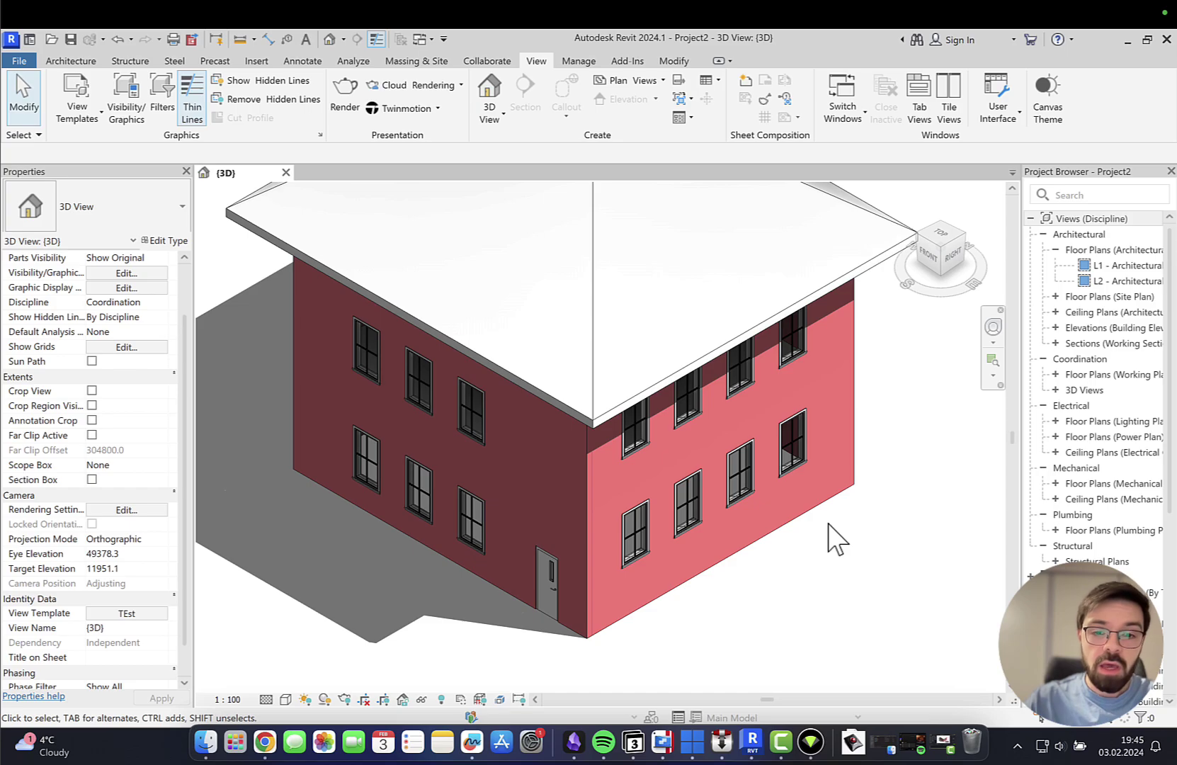
Add the wall-test filter to the 3D view's Visibility/Graphic Overrides.
click(134, 85)
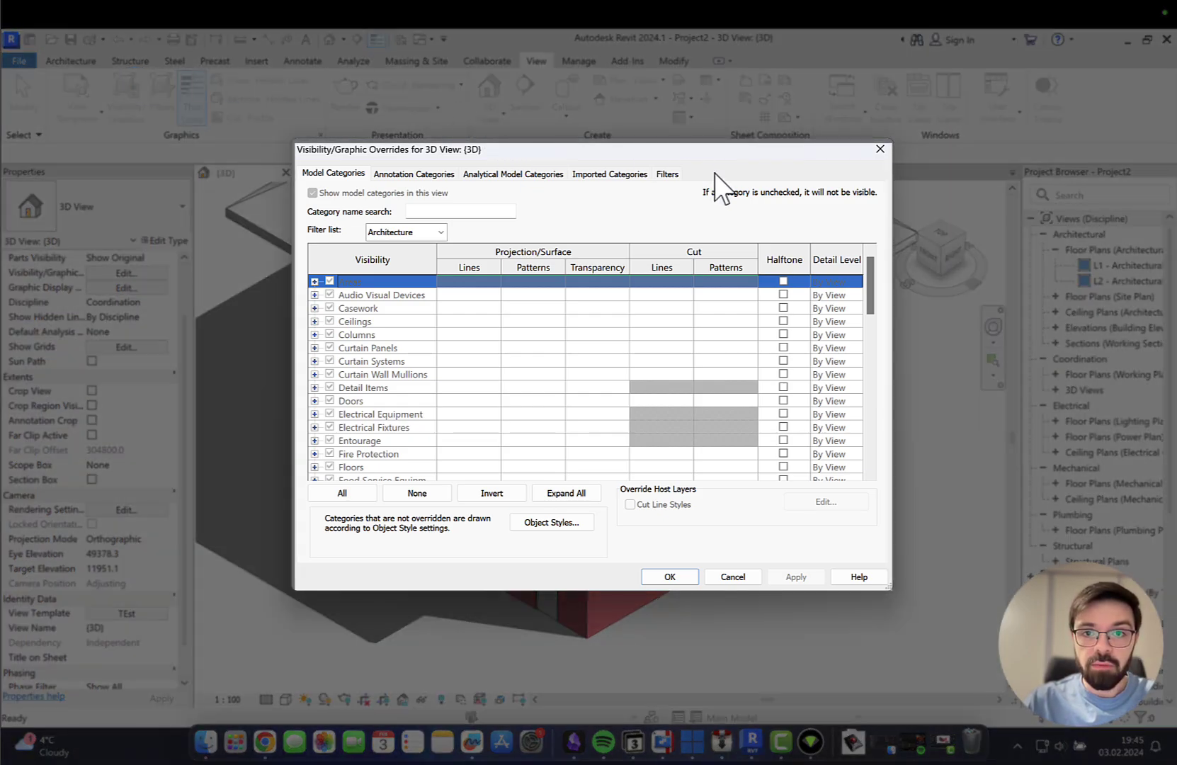
click(666, 175)
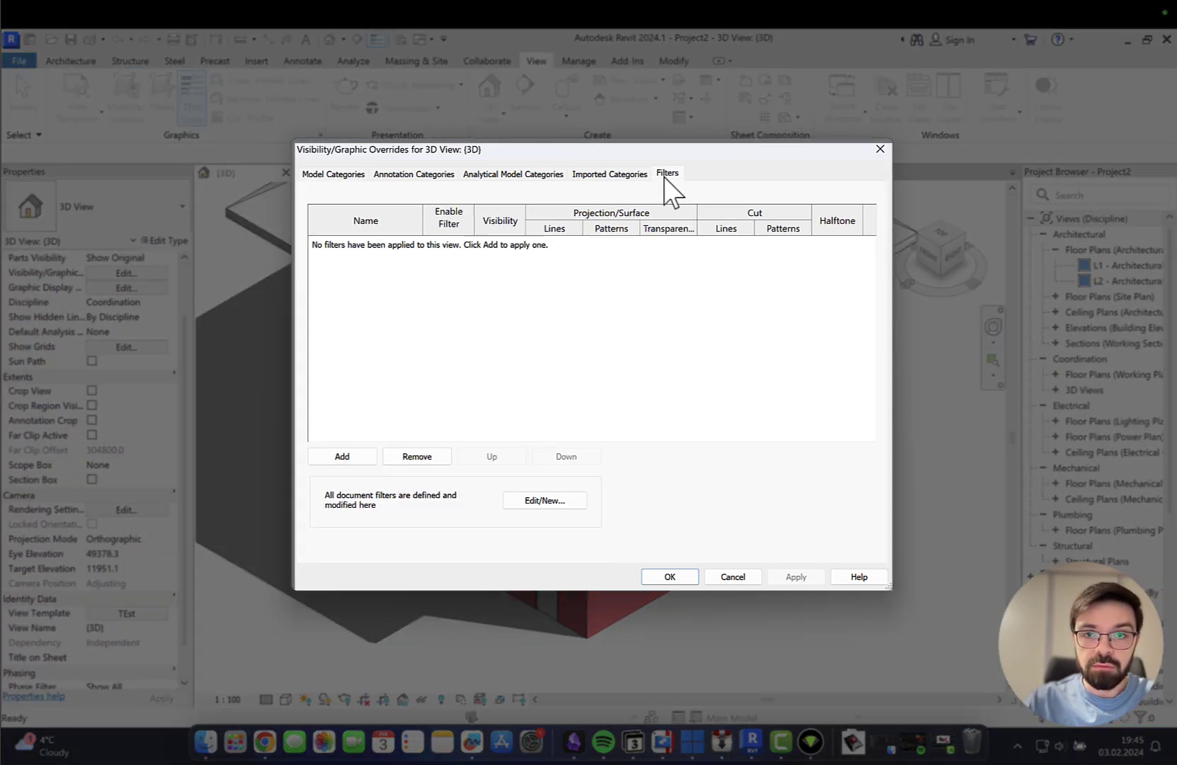
click(349, 459)
click(478, 291)
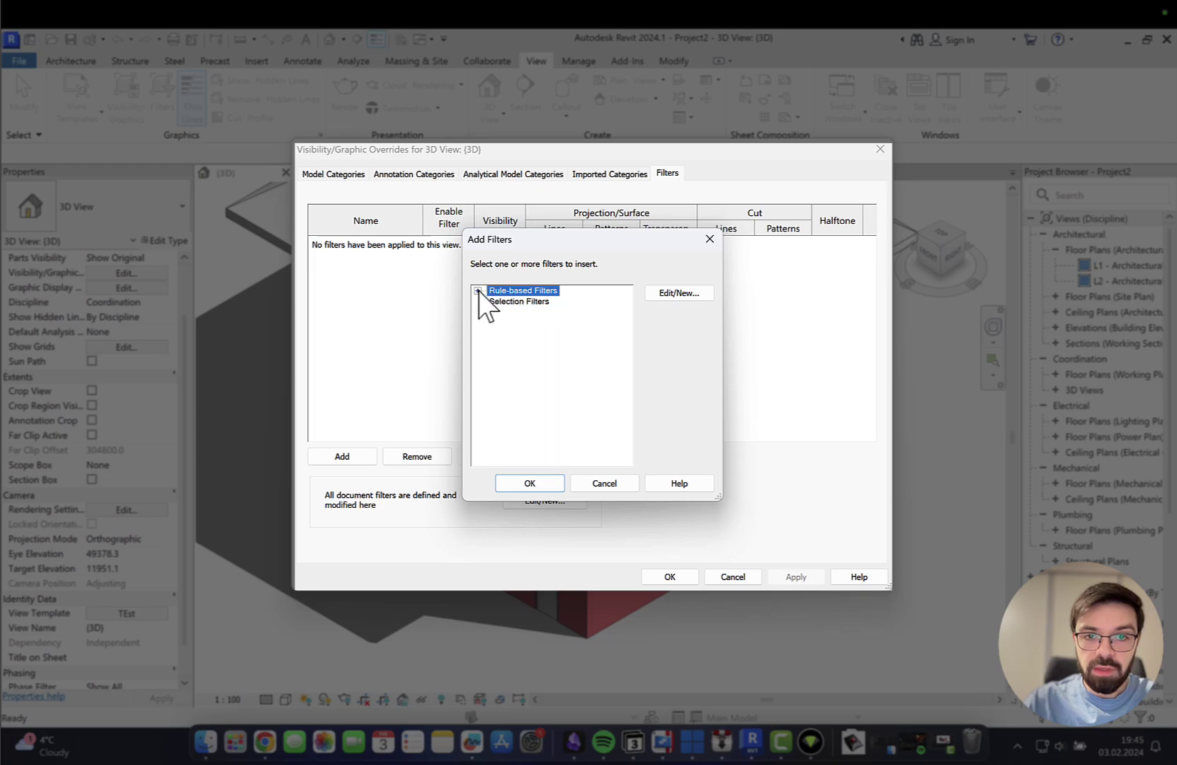
click(479, 291)
scroll(513, 385, down, 5)
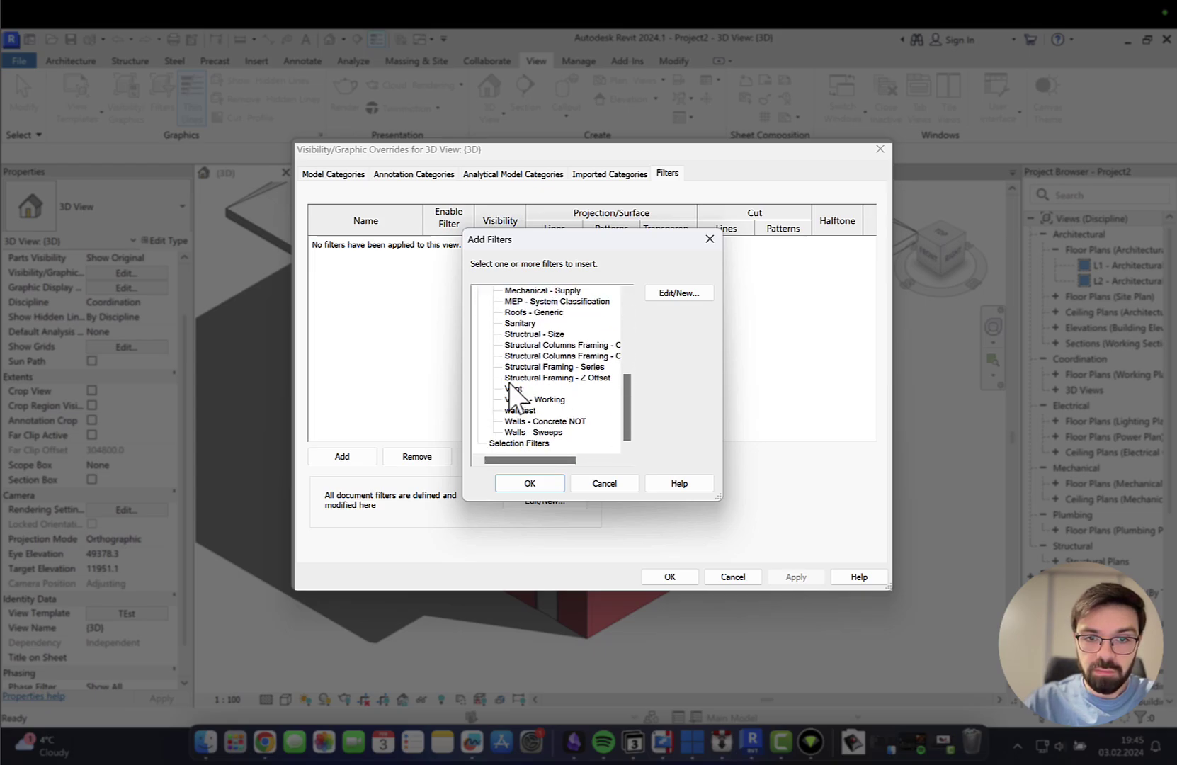
click(521, 410)
click(532, 483)
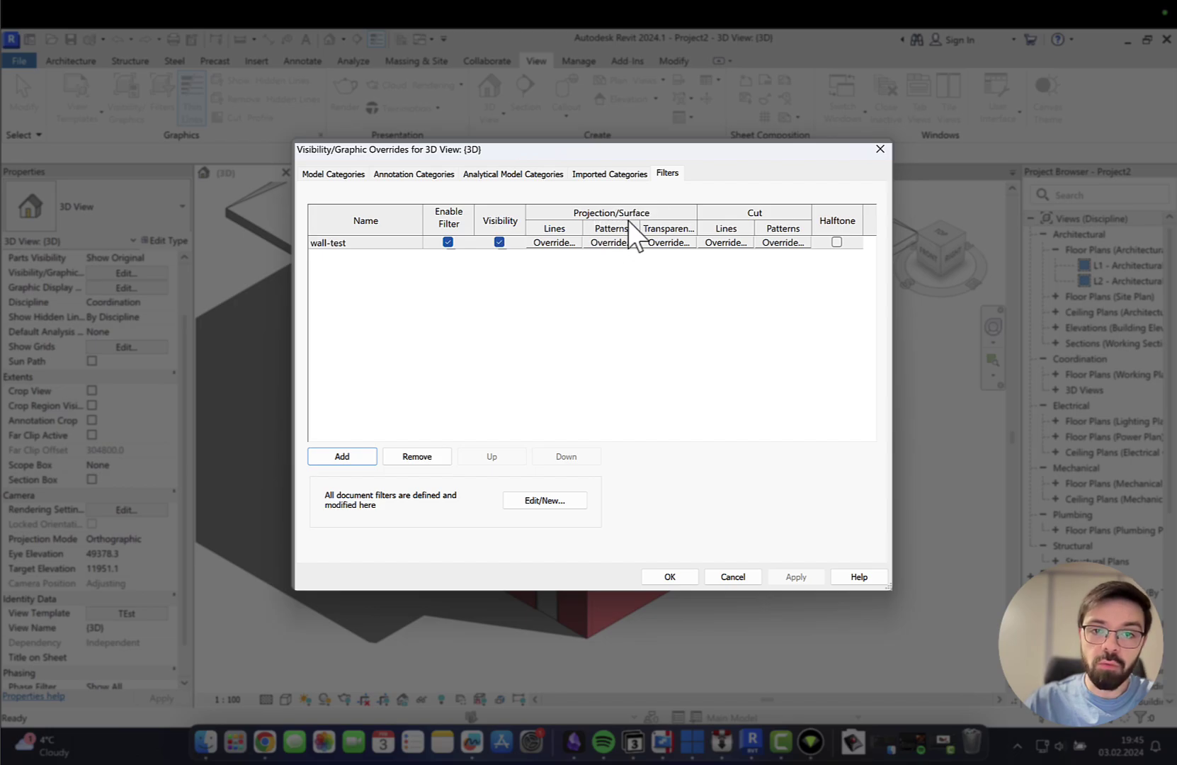
Override the wall-test filter's projection/surface foreground pattern with a solid fill in RGB 255-255-128, apply it to the 3D view, and dismiss the save reminder.
click(608, 242)
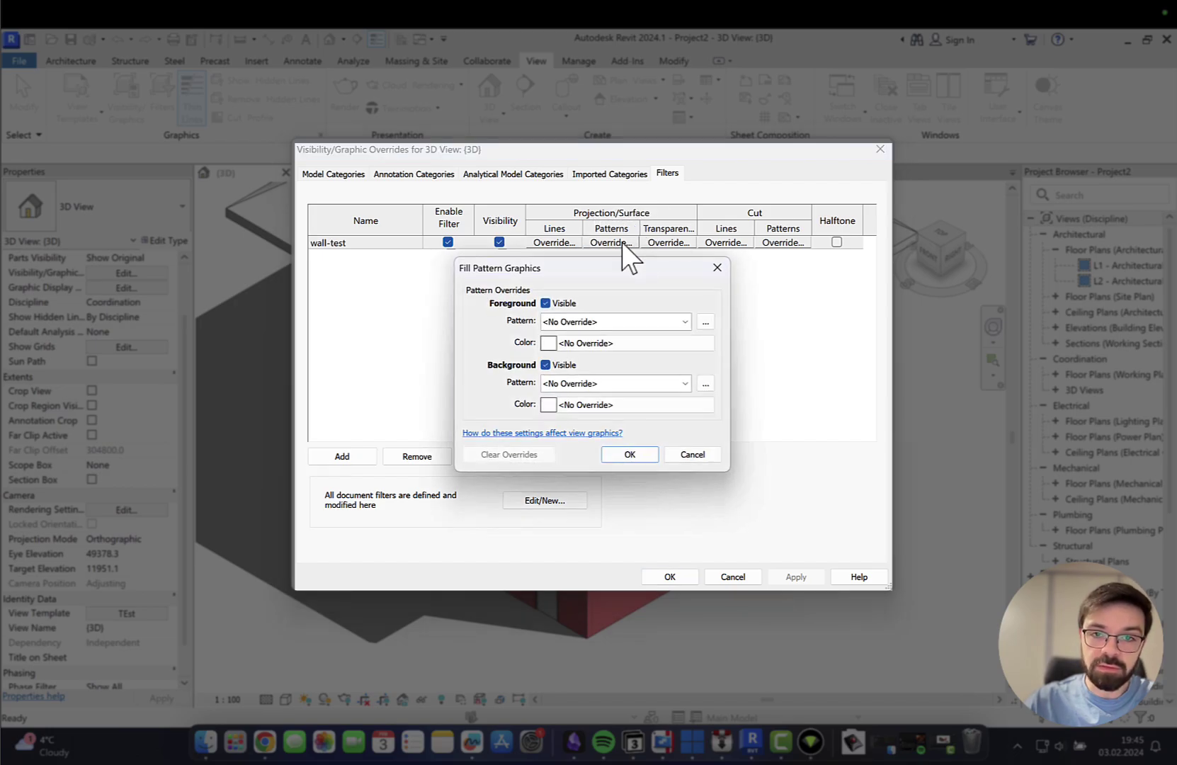
click(580, 323)
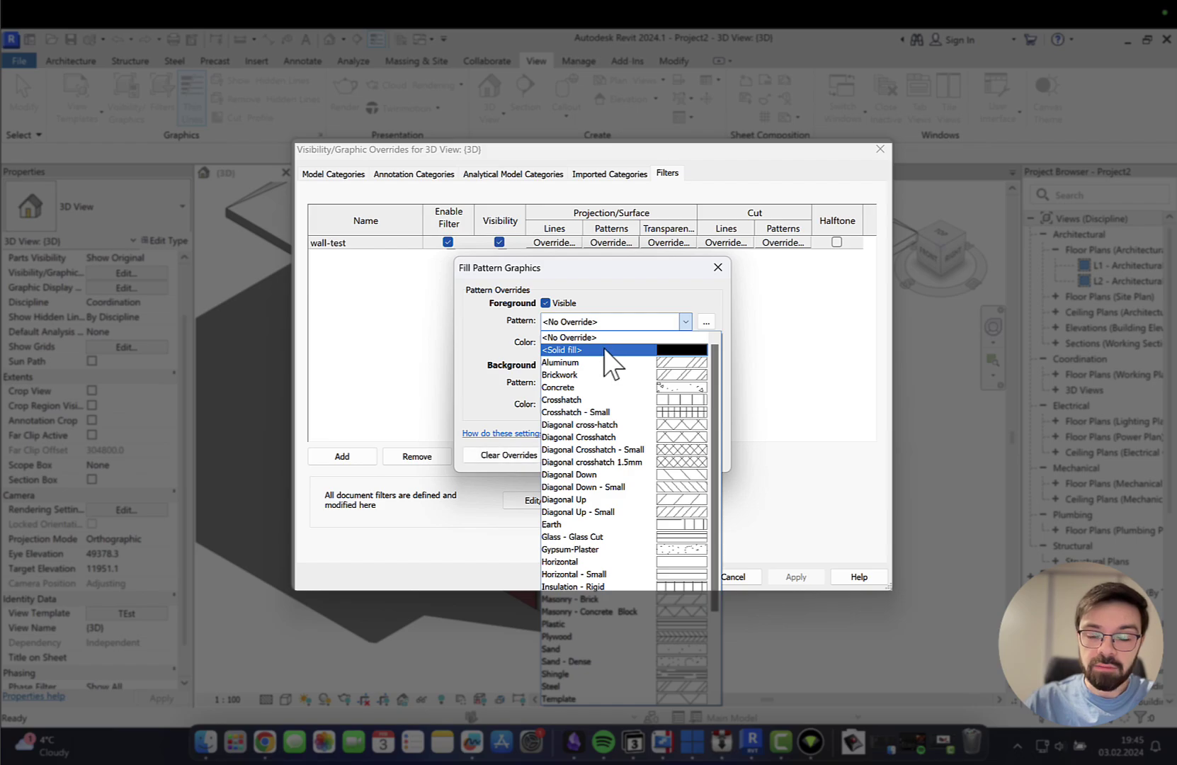
click(605, 350)
click(608, 343)
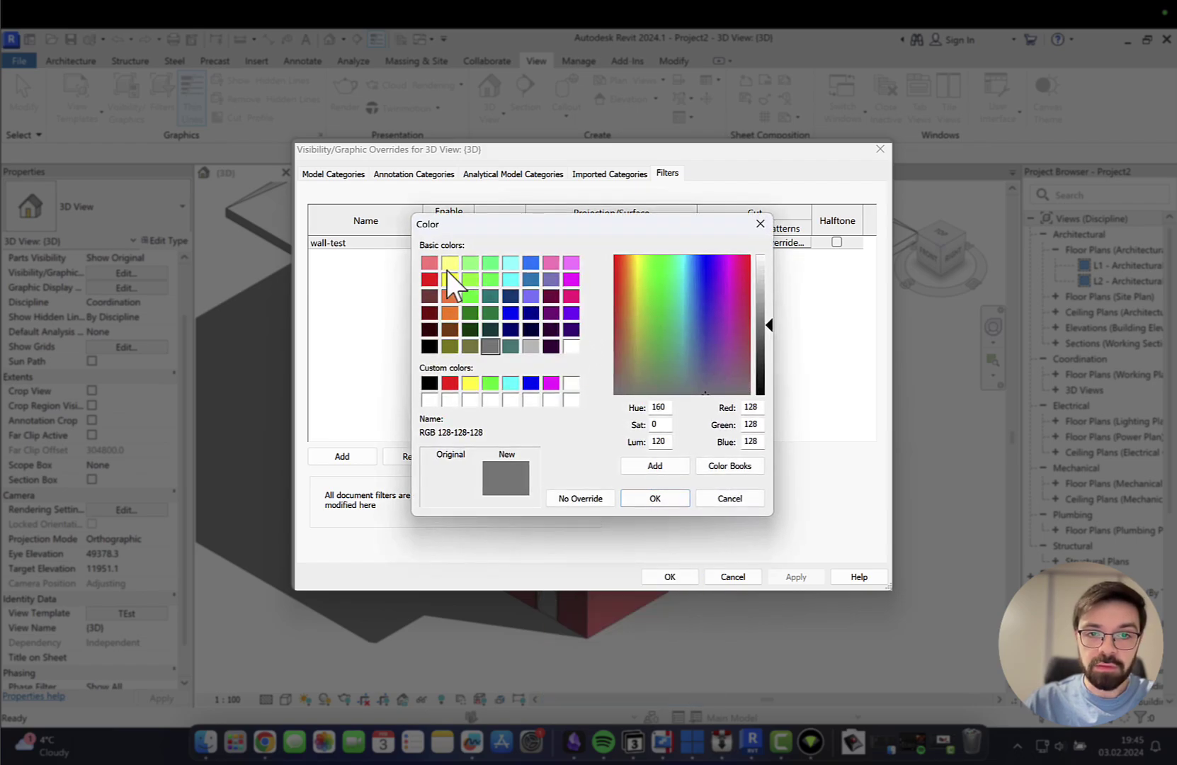
click(448, 267)
click(648, 492)
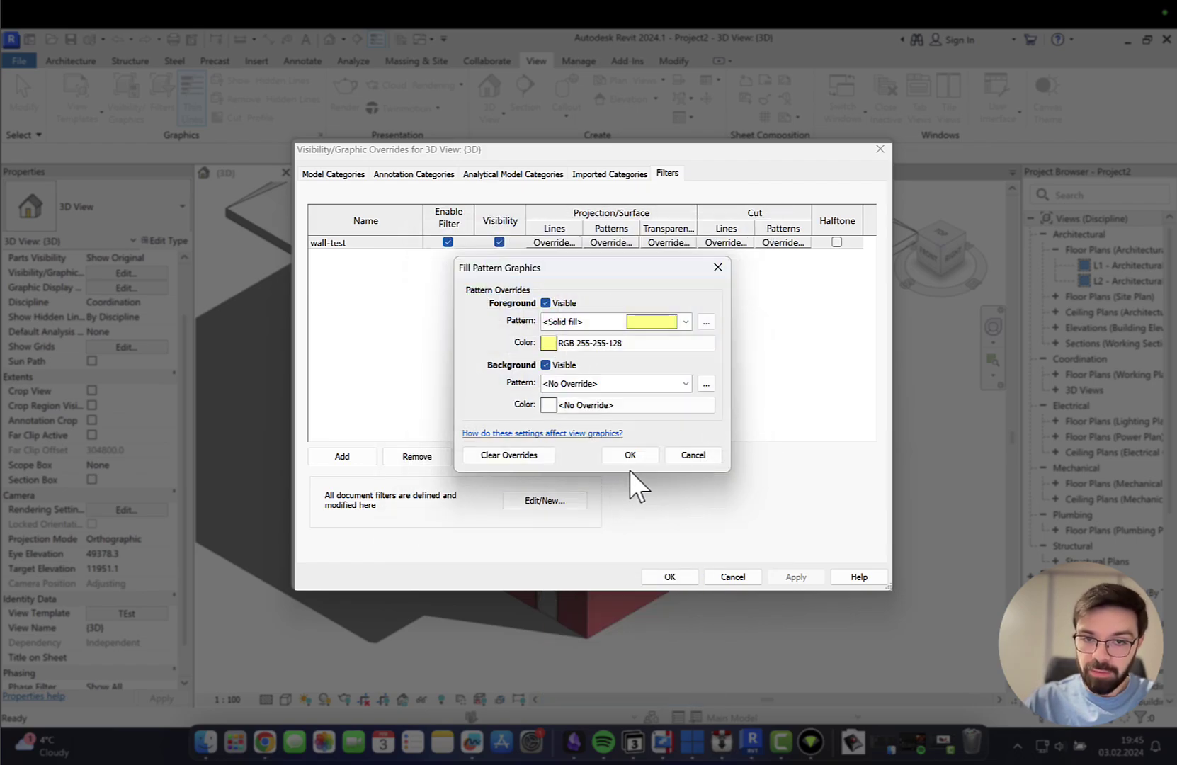
click(630, 455)
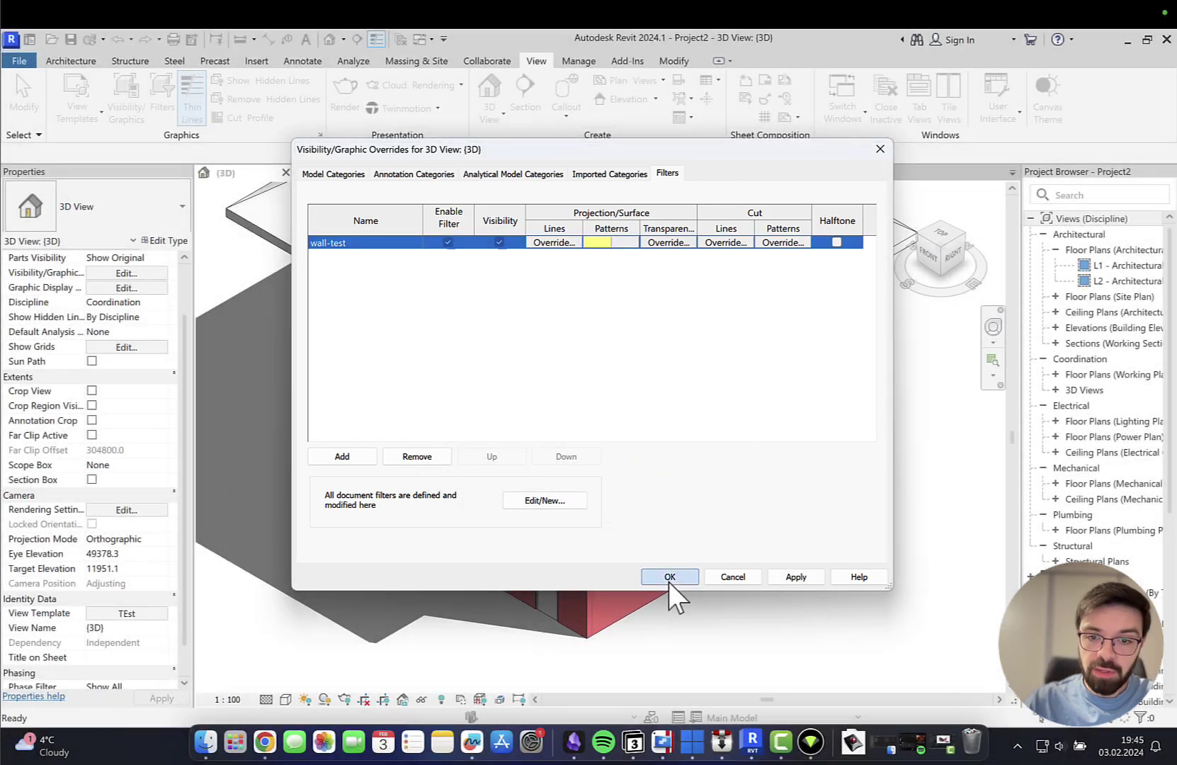
click(668, 577)
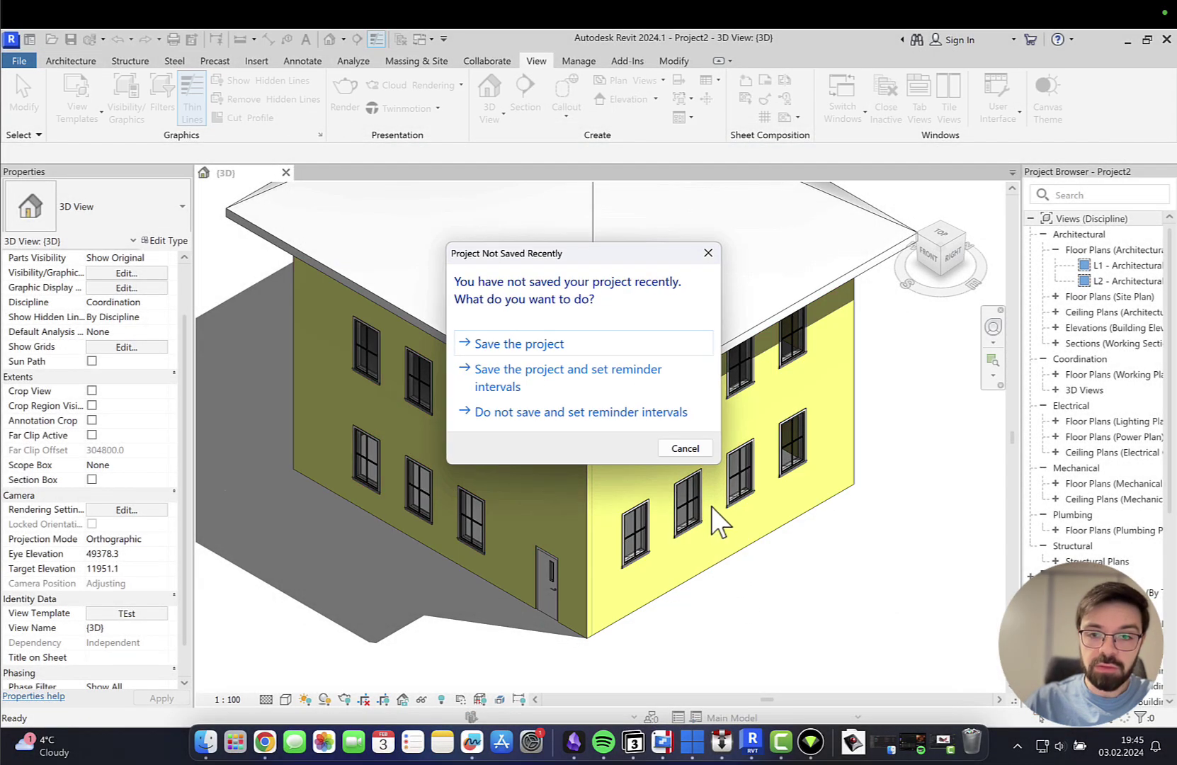
click(672, 443)
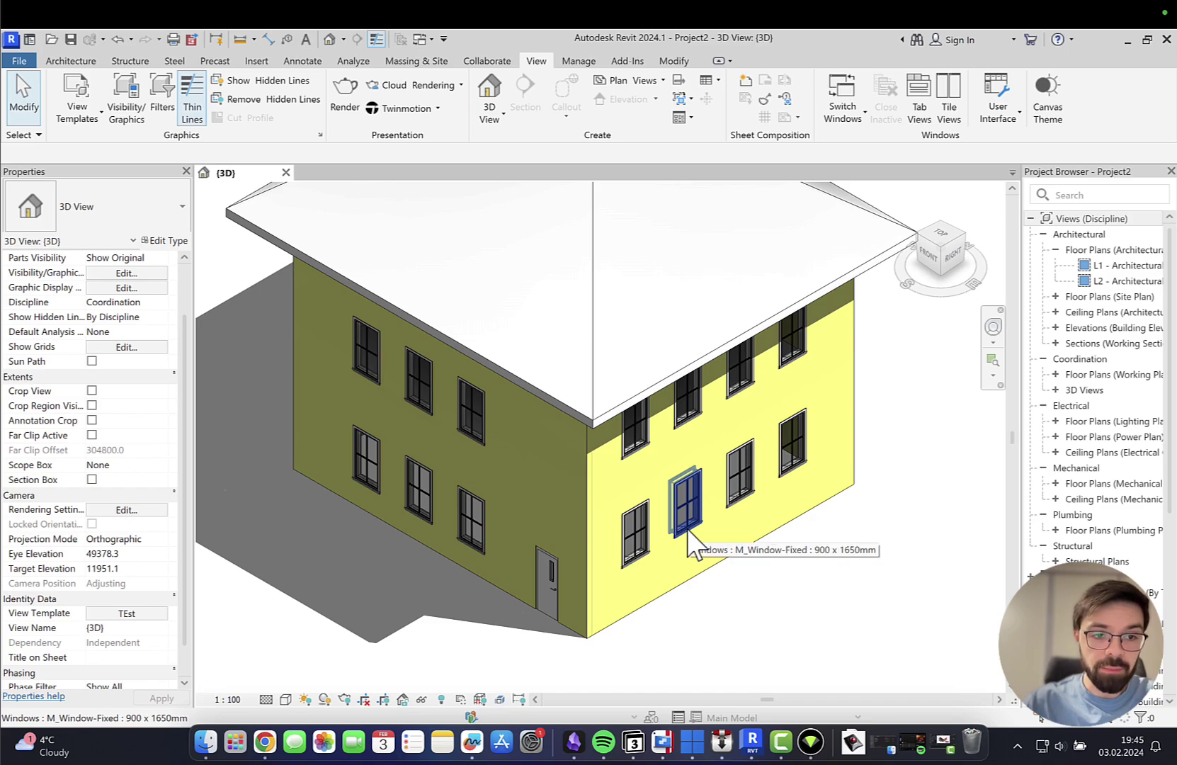
Include V/G Overrides Filters in the TEst view template assigned to the 3D view and apply it.
middle_drag(687, 529, 673, 477)
scroll(120, 598, down, 1)
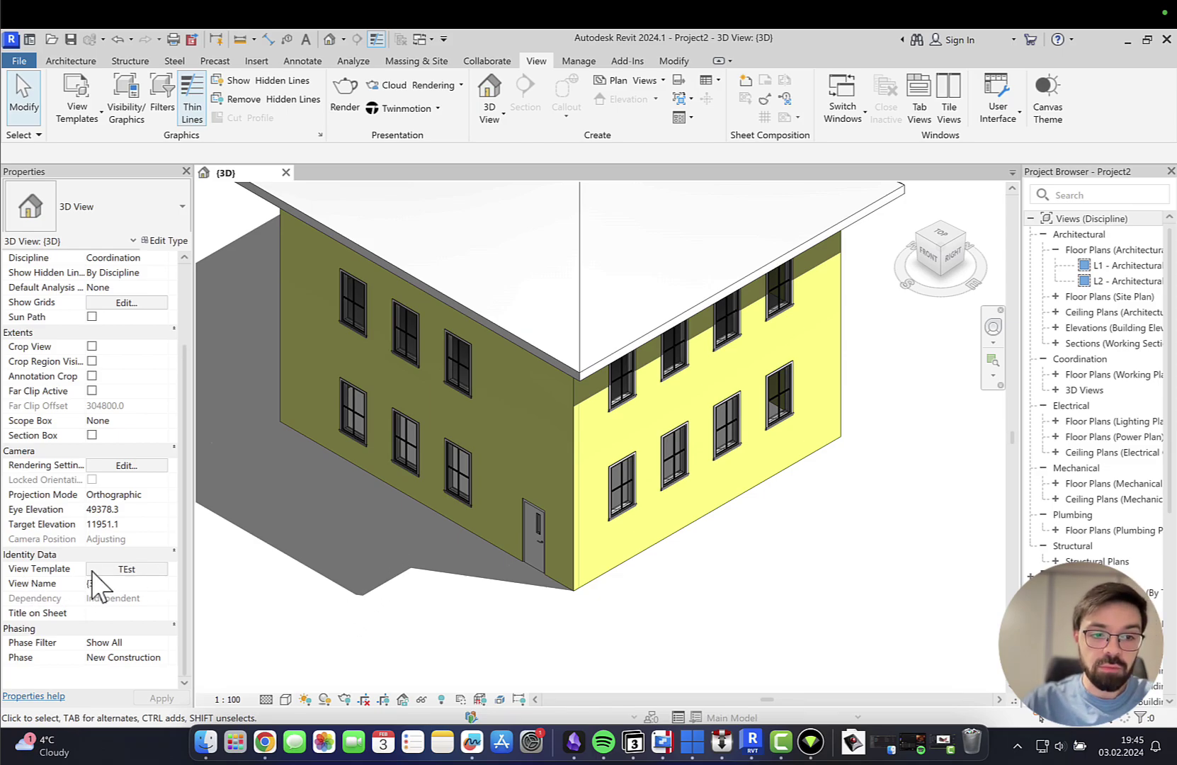
click(126, 569)
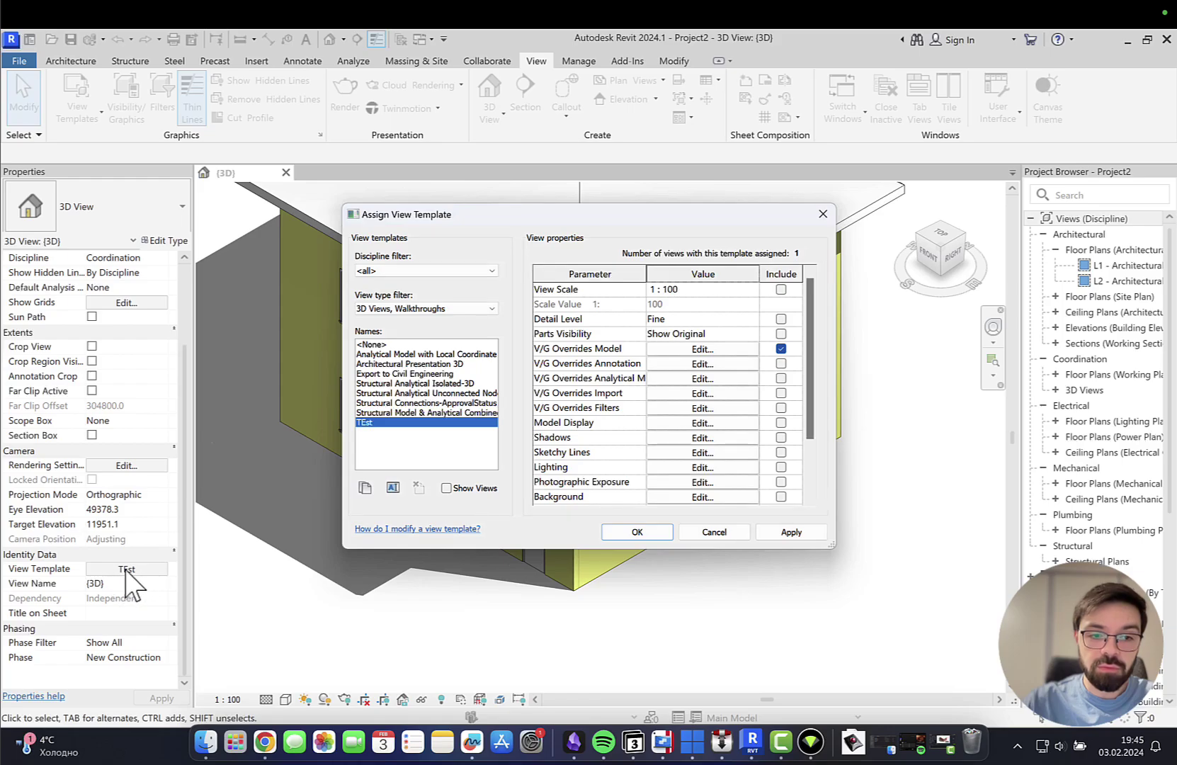
drag(813, 327, 812, 345)
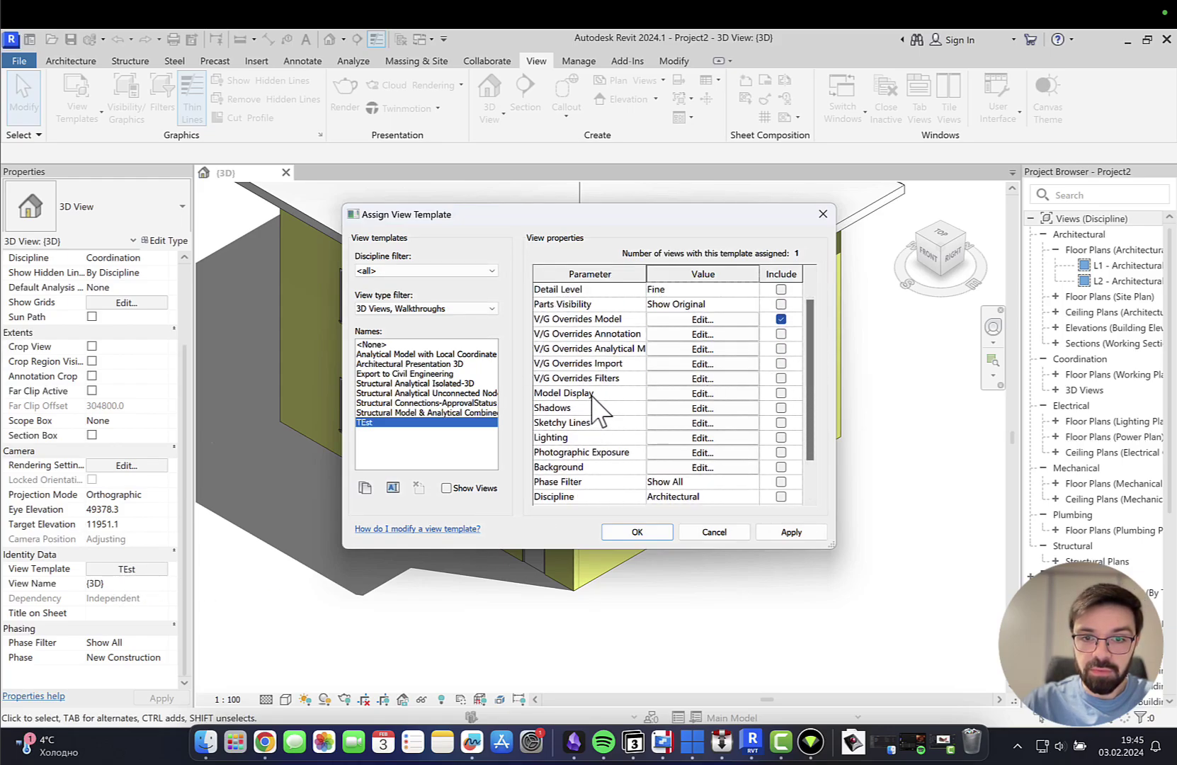
click(780, 378)
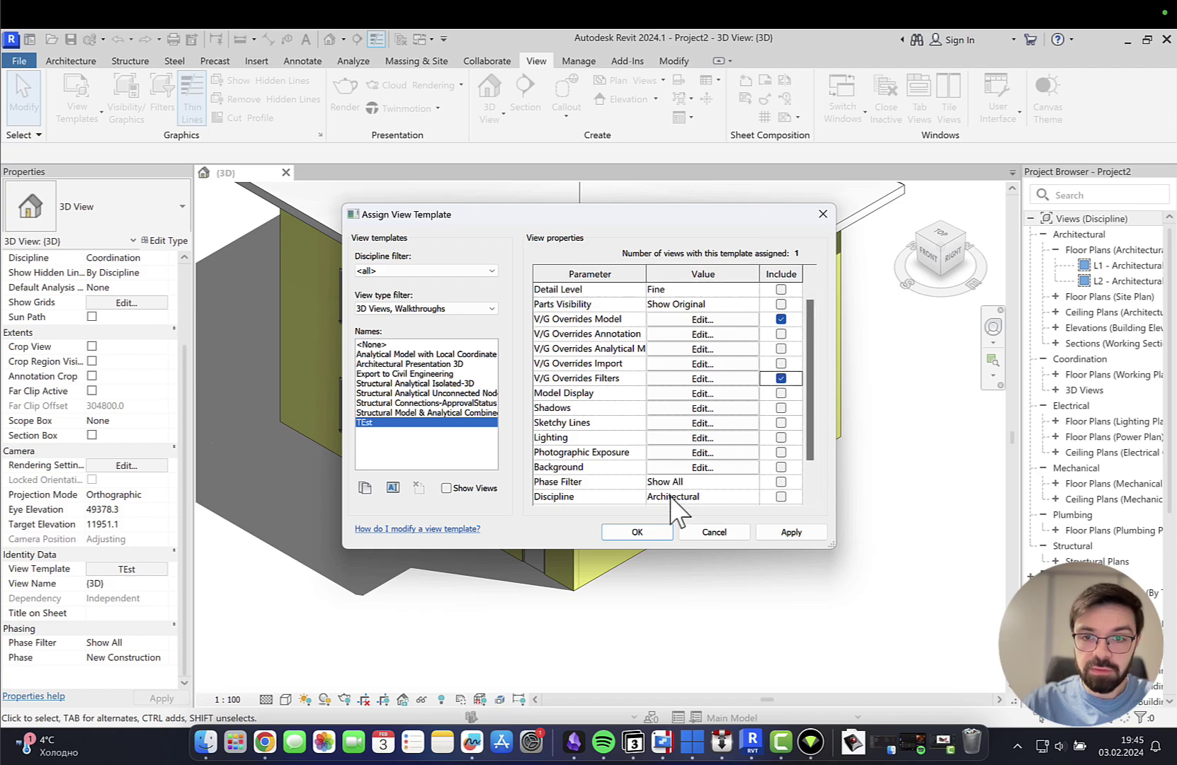
click(632, 531)
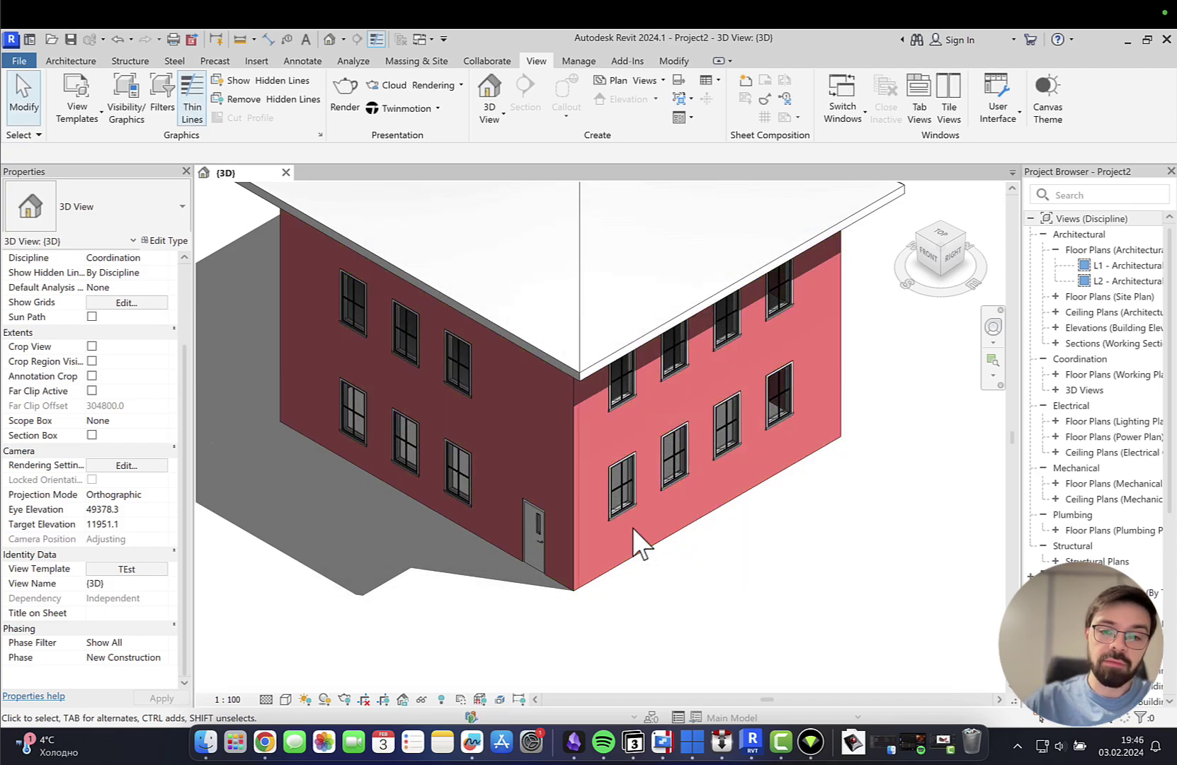
mouse_move(551, 507)
middle_down()
mouse_move(623, 538)
mouse_move(722, 556)
mouse_move(718, 520)
middle_up()
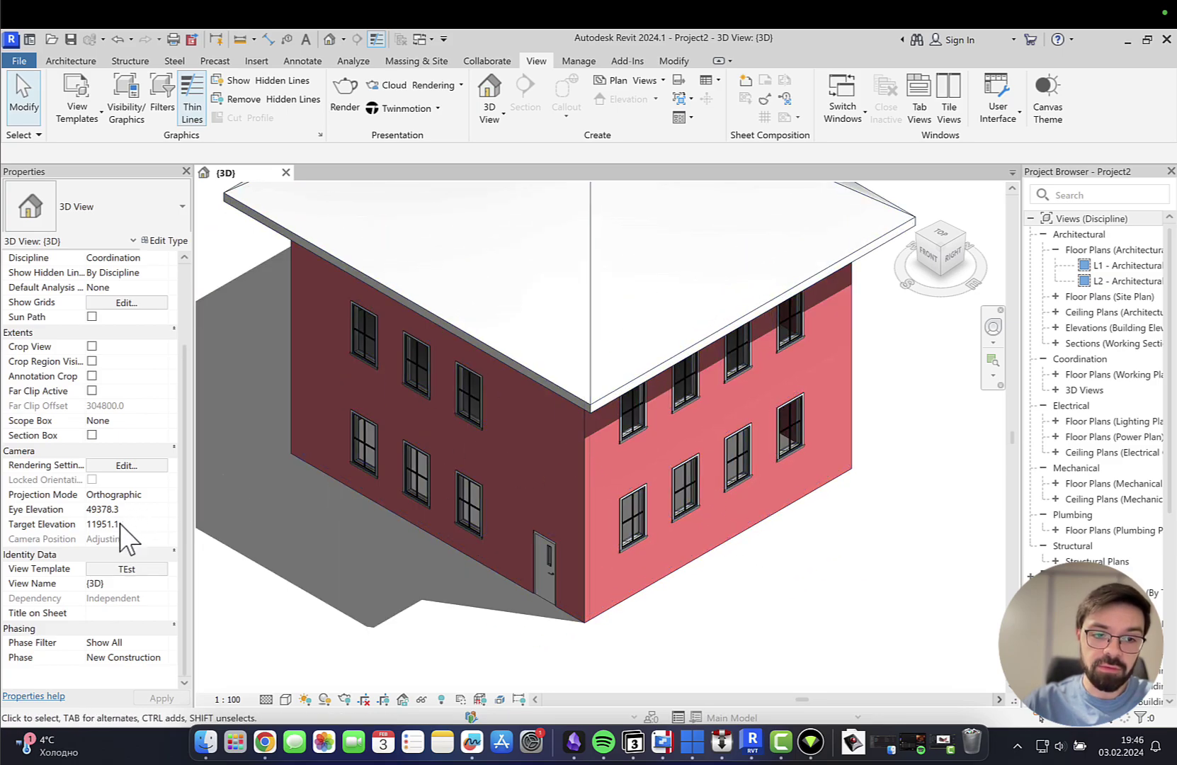
In the TEst view template, override the Views - Working filter's surface foreground pattern with a solid fill in RGB 255-255-128 and apply it.
click(115, 567)
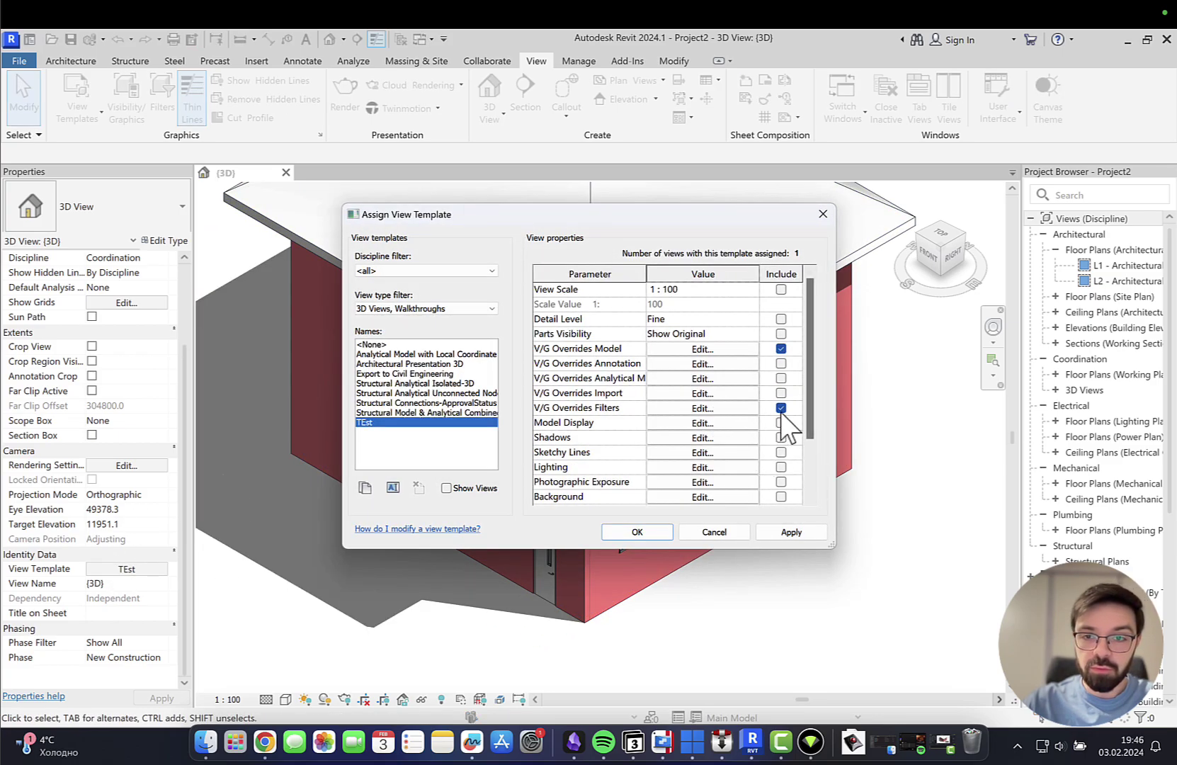
click(702, 408)
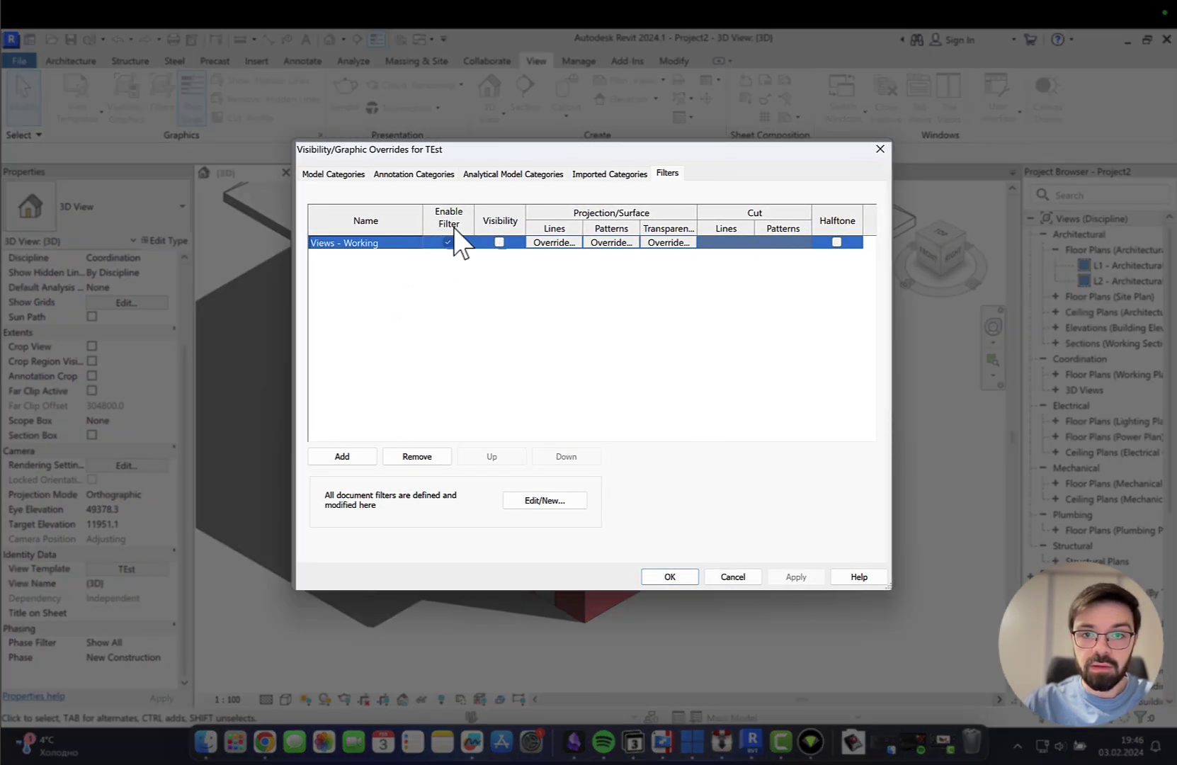
click(613, 243)
click(595, 323)
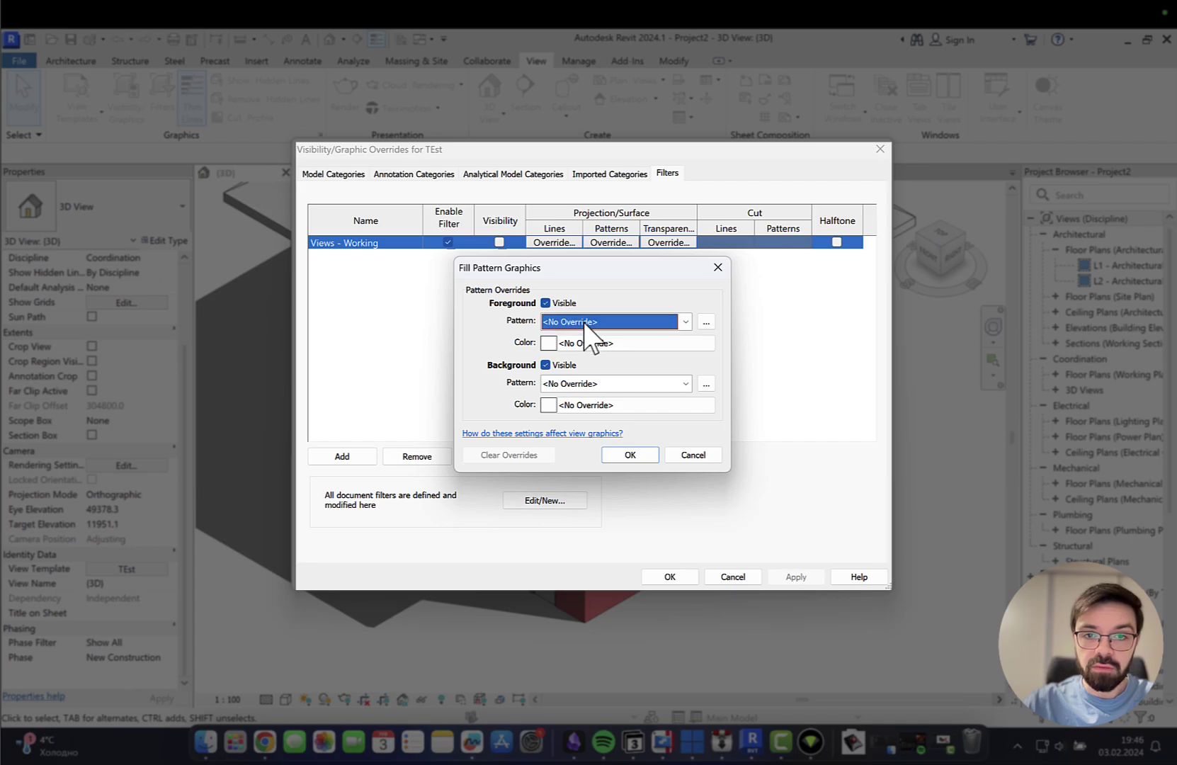
click(611, 350)
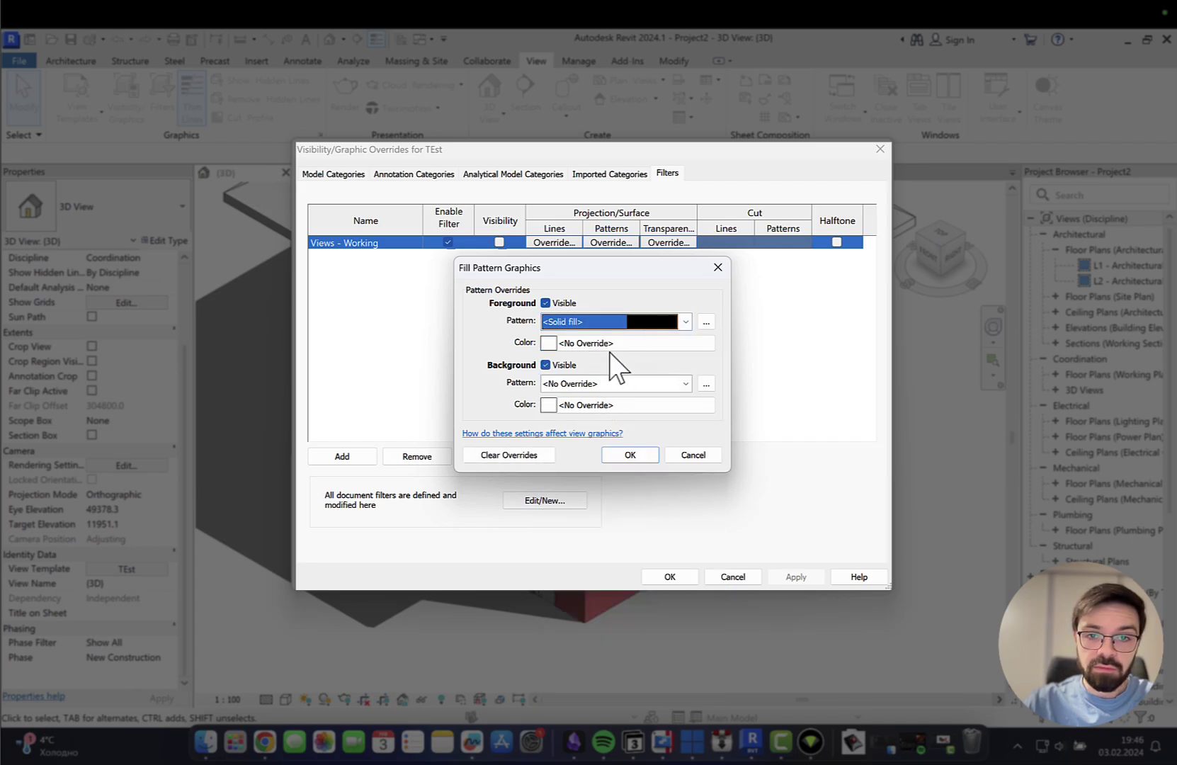
click(609, 347)
click(446, 265)
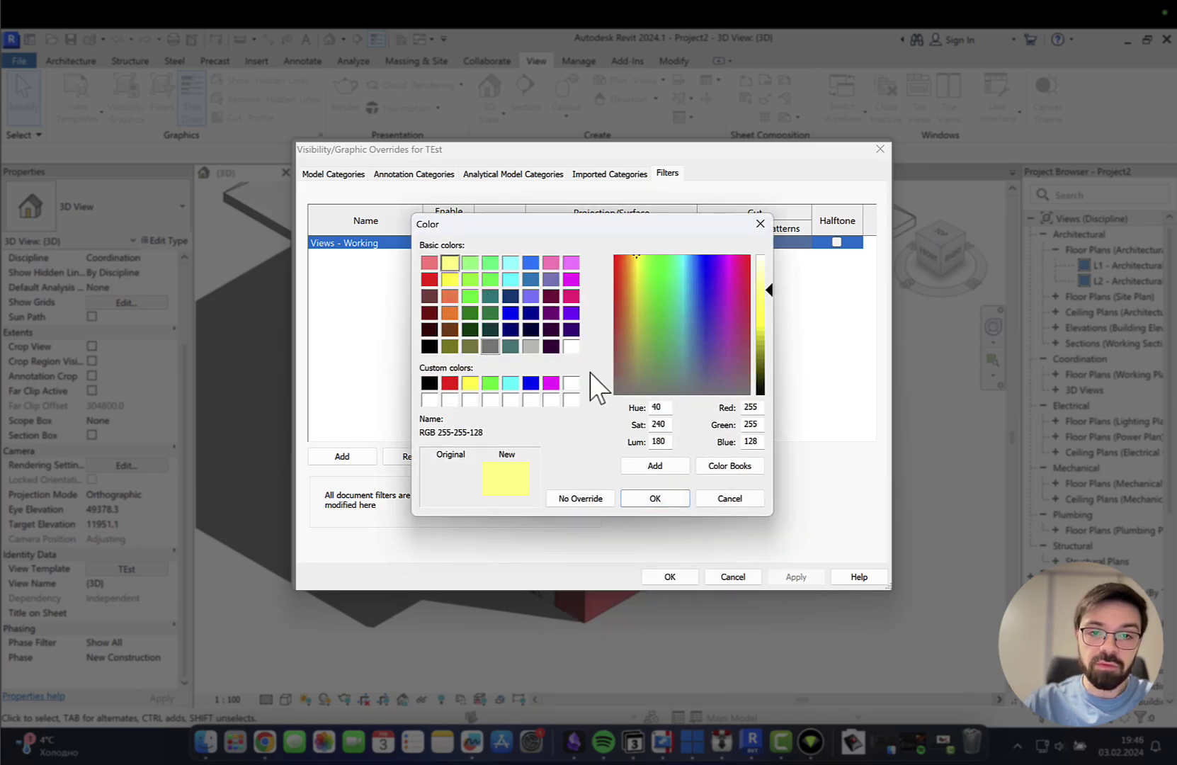
click(658, 494)
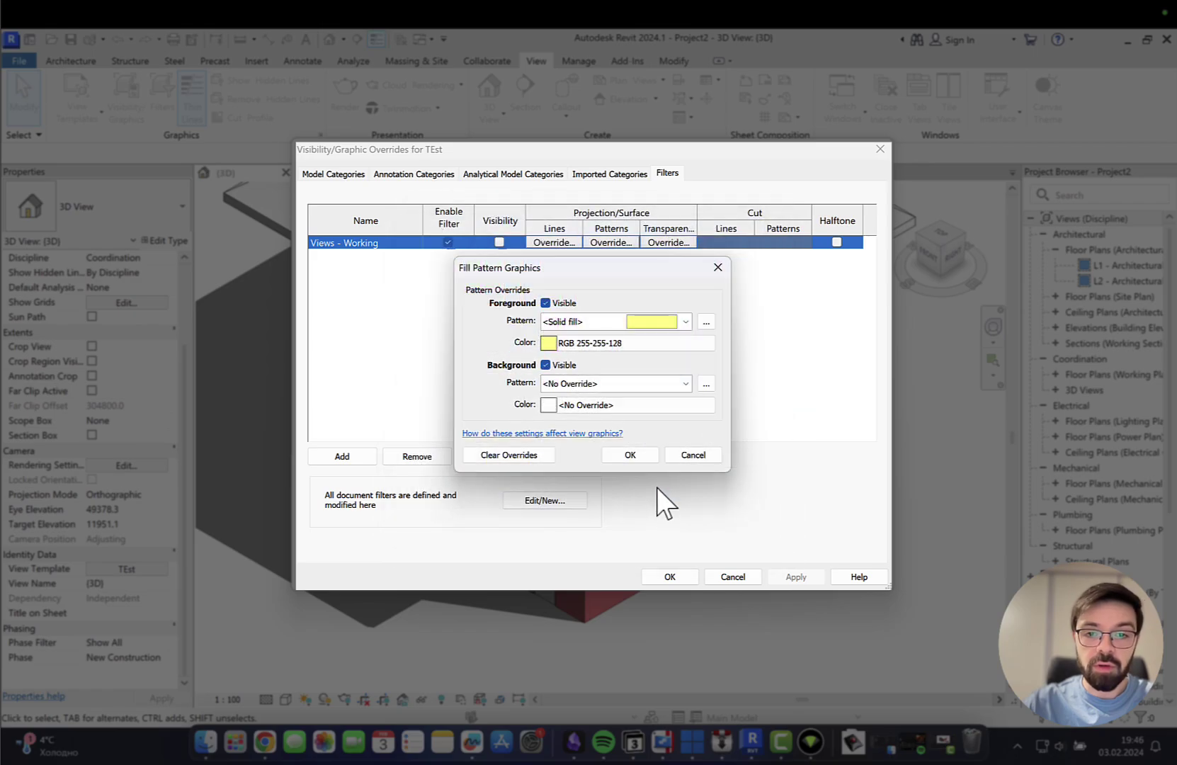
click(632, 456)
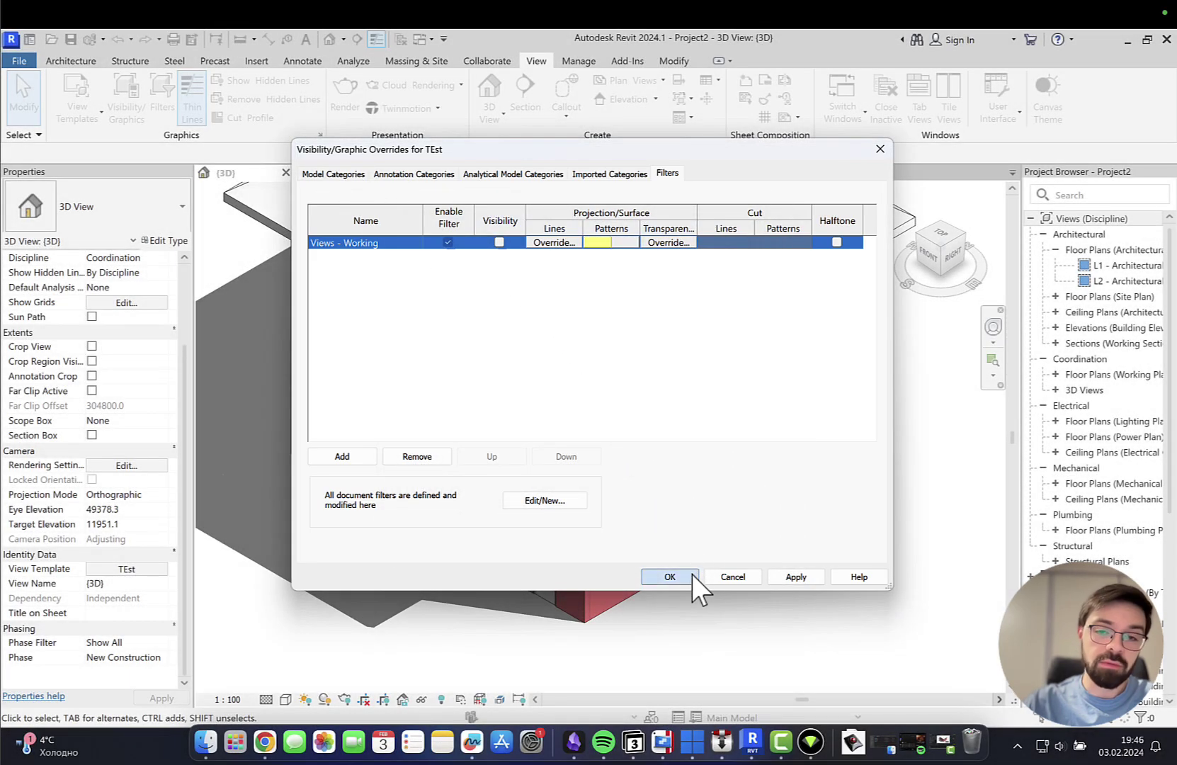
click(692, 575)
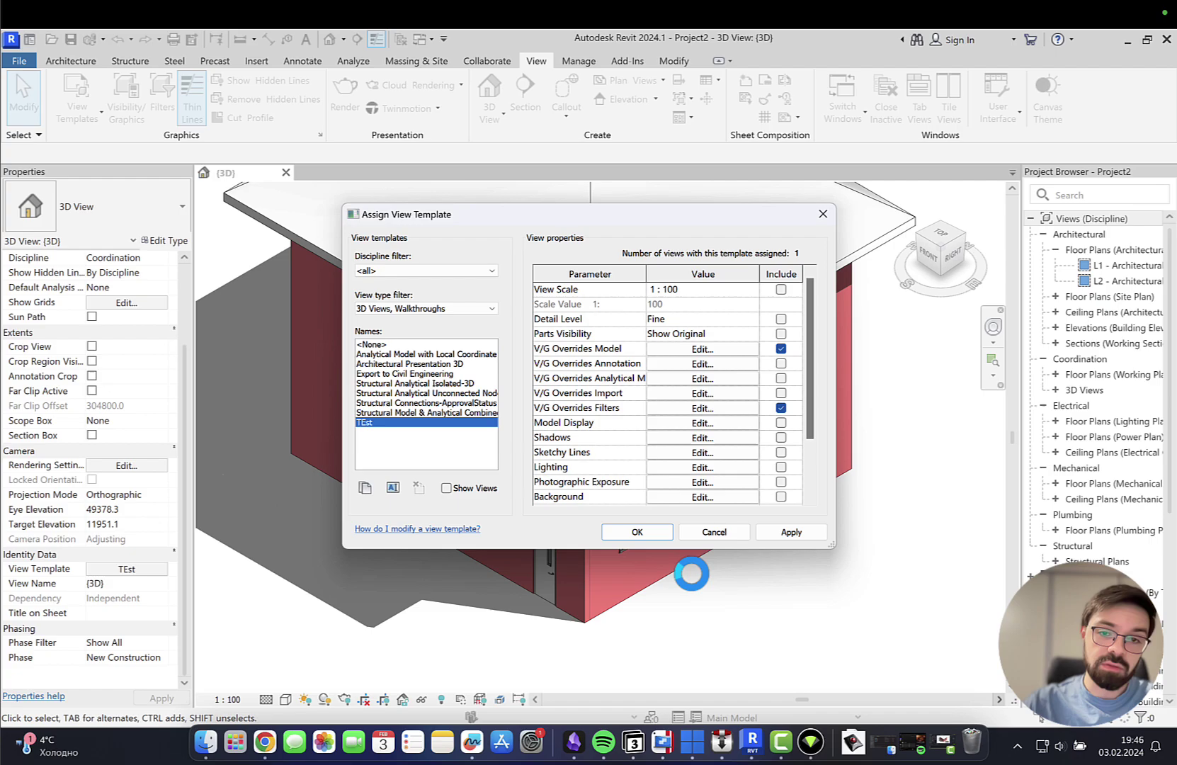
click(639, 528)
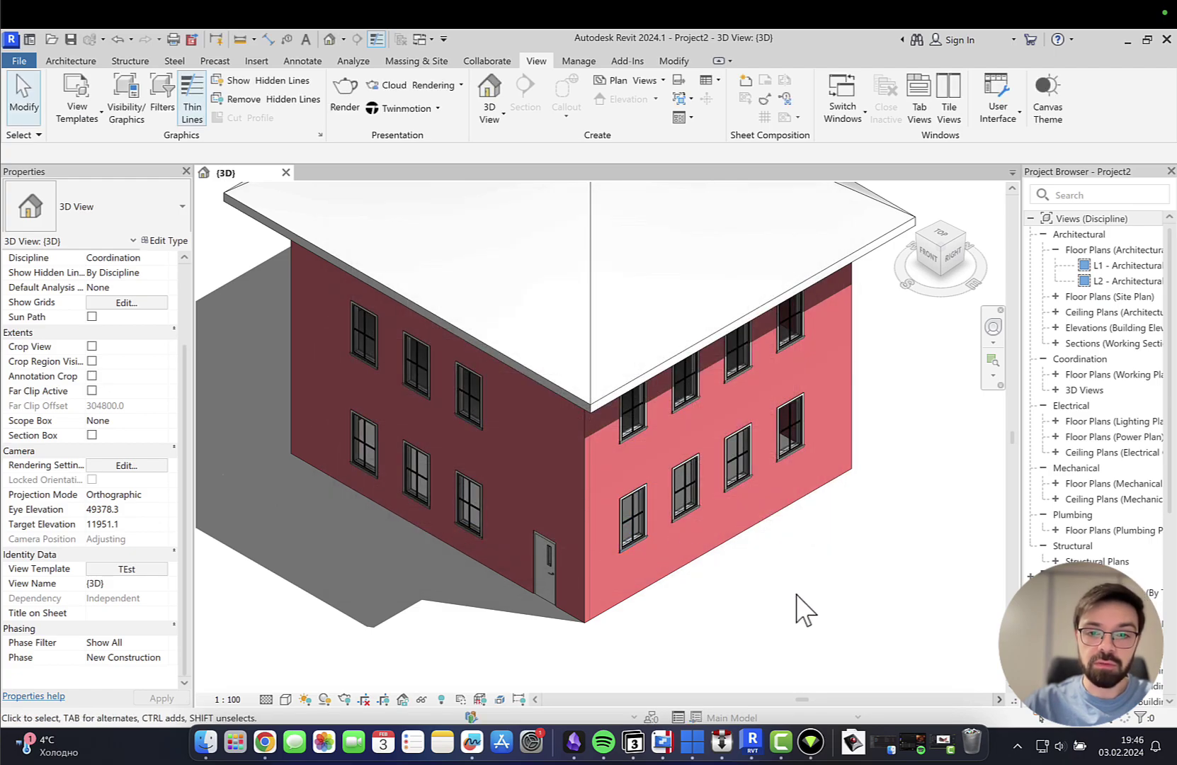
Turn on visibility for the Views - Working filter in the TEst view template and apply the template.
click(130, 567)
click(703, 408)
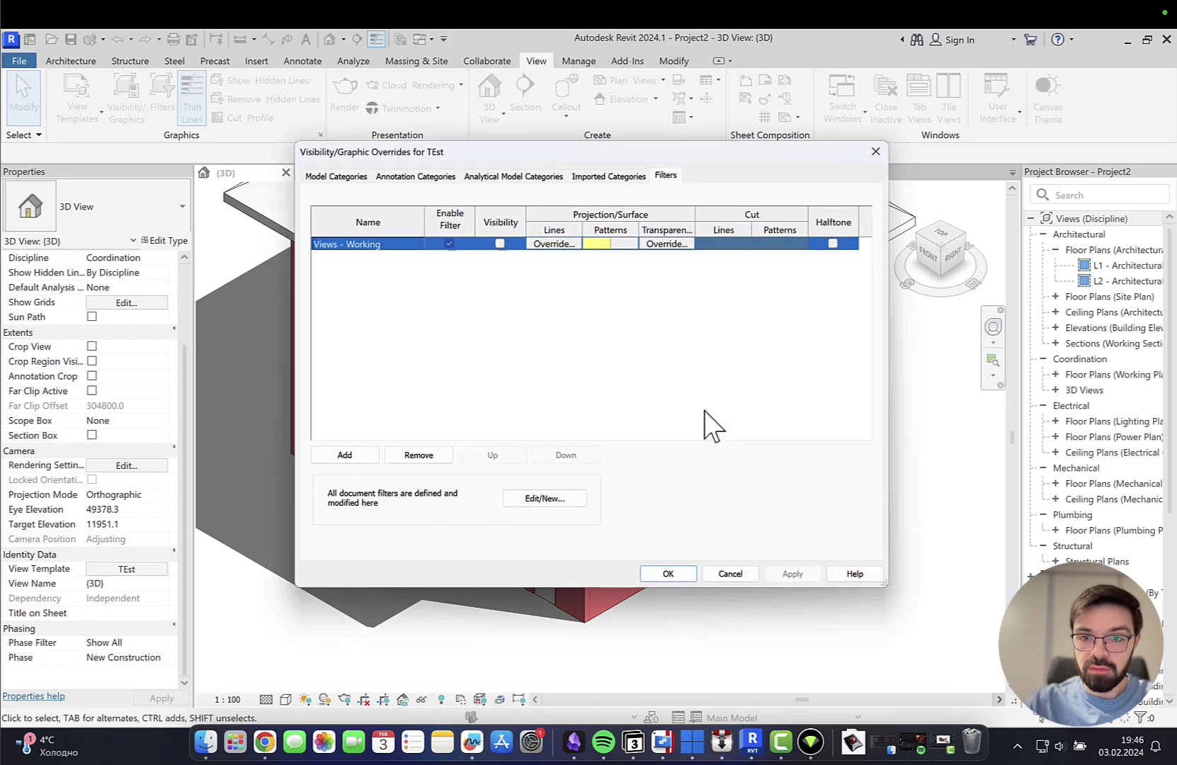
click(600, 243)
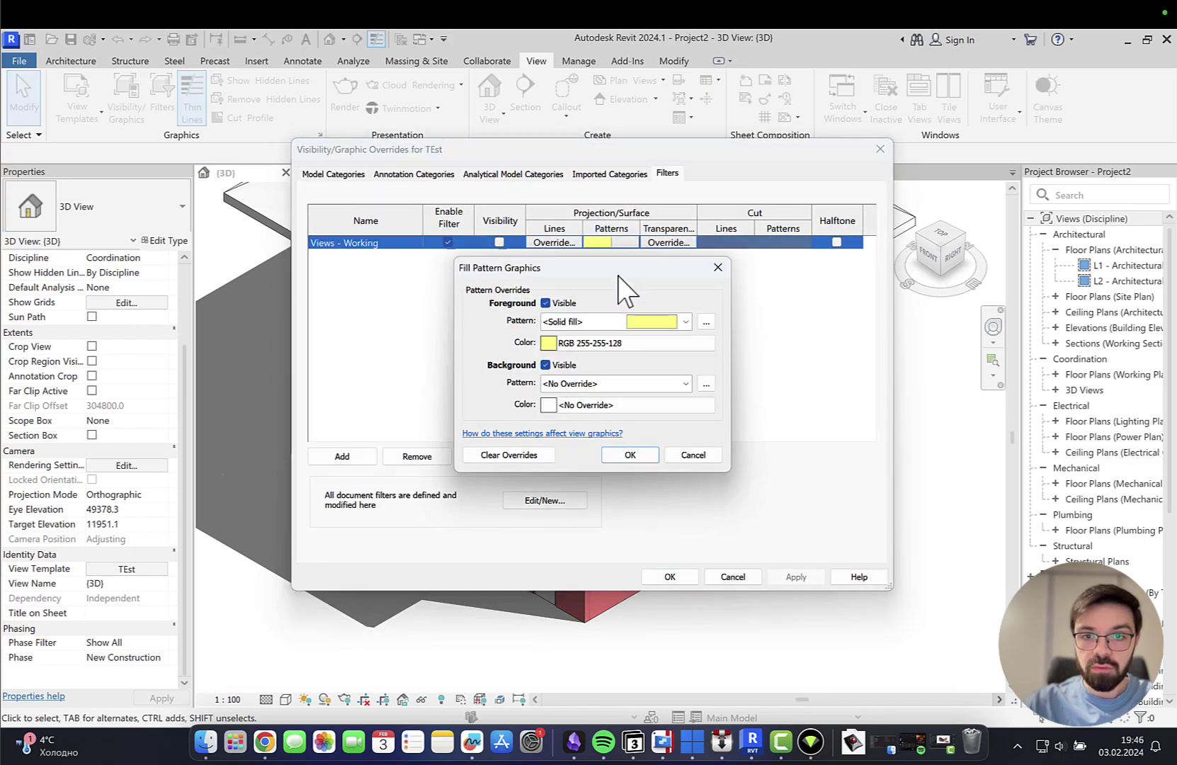
click(636, 455)
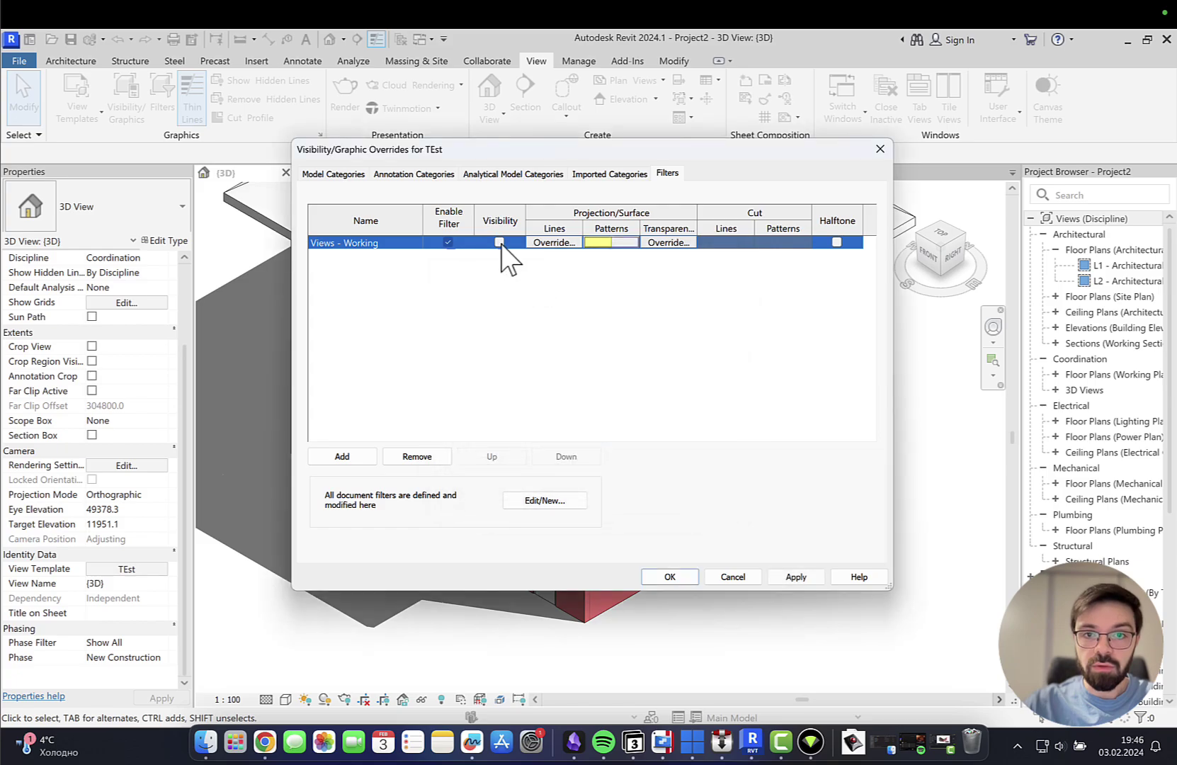
click(499, 243)
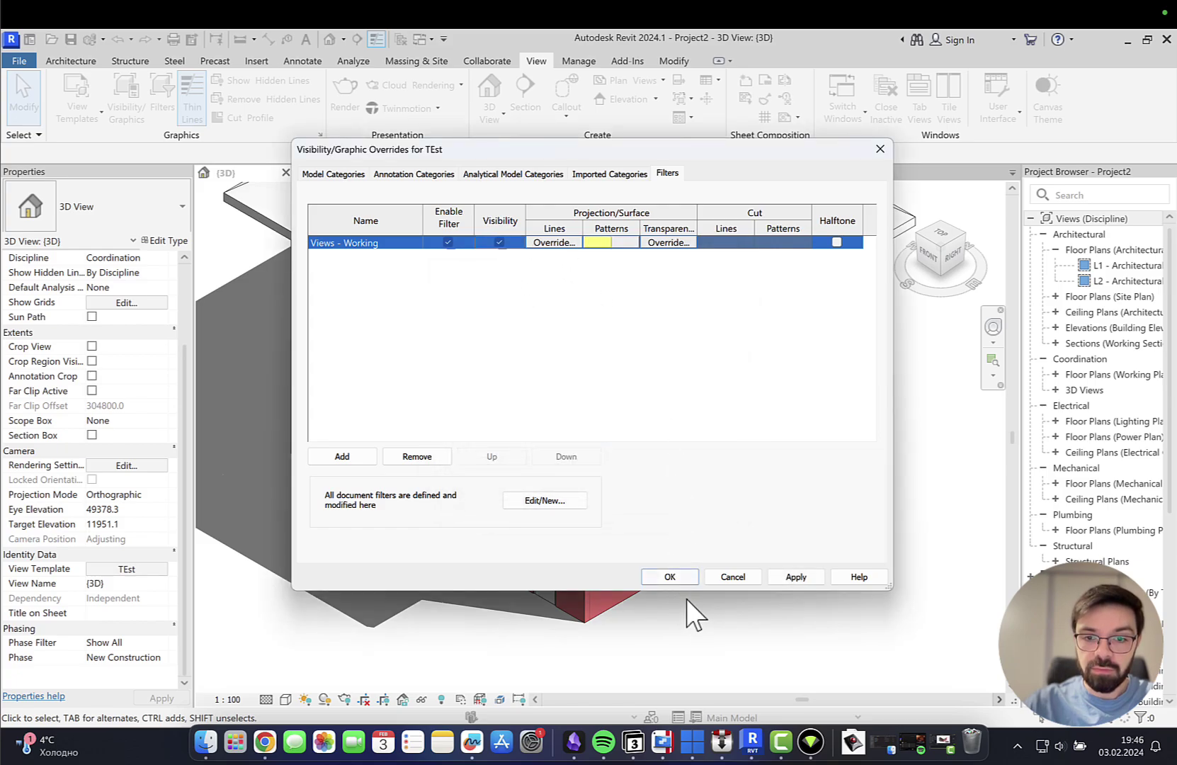
click(683, 578)
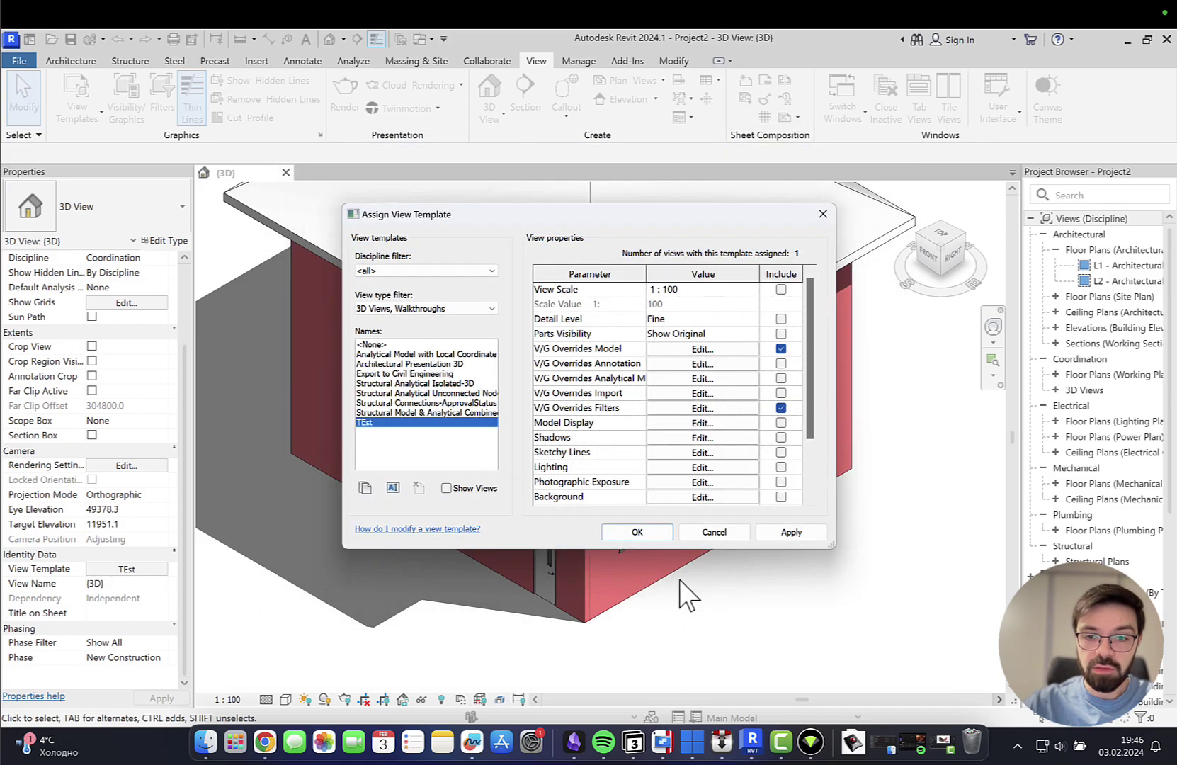
click(646, 531)
middle_drag(788, 591, 799, 602)
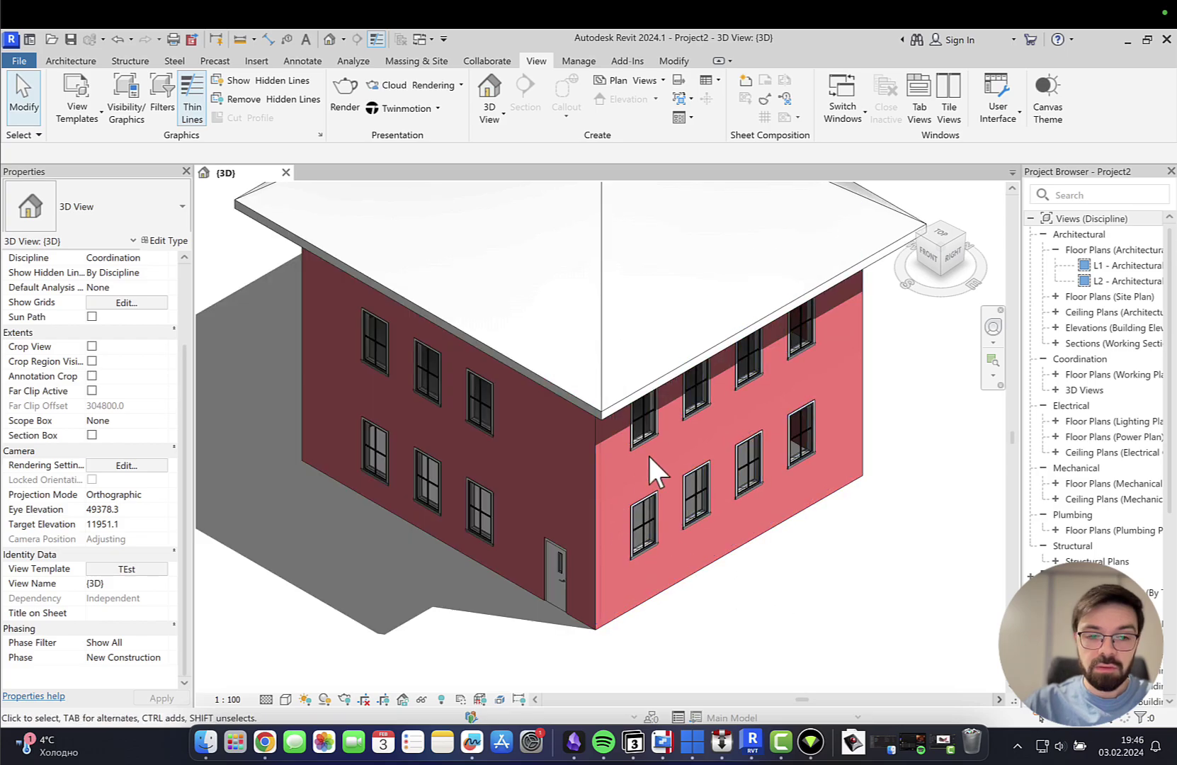
Add the wall-test filter to the TEst view template's filter overrides.
click(150, 567)
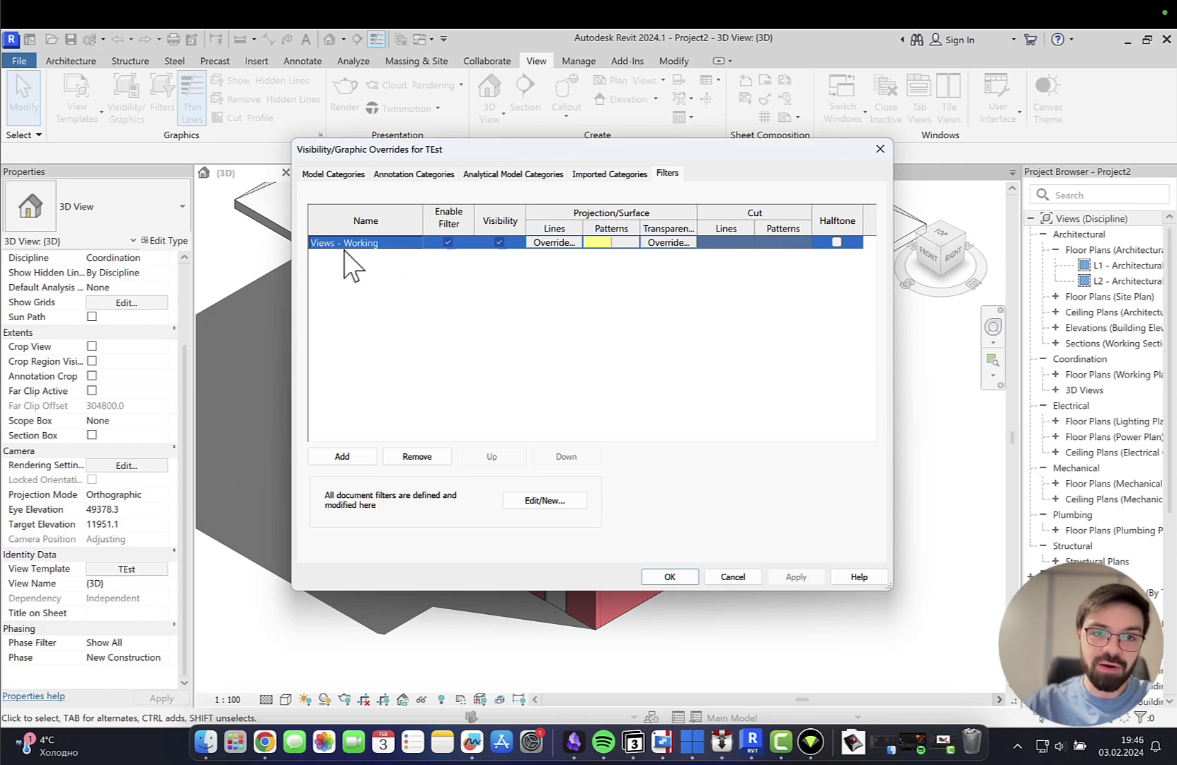
click(350, 461)
scroll(630, 421, down, 5)
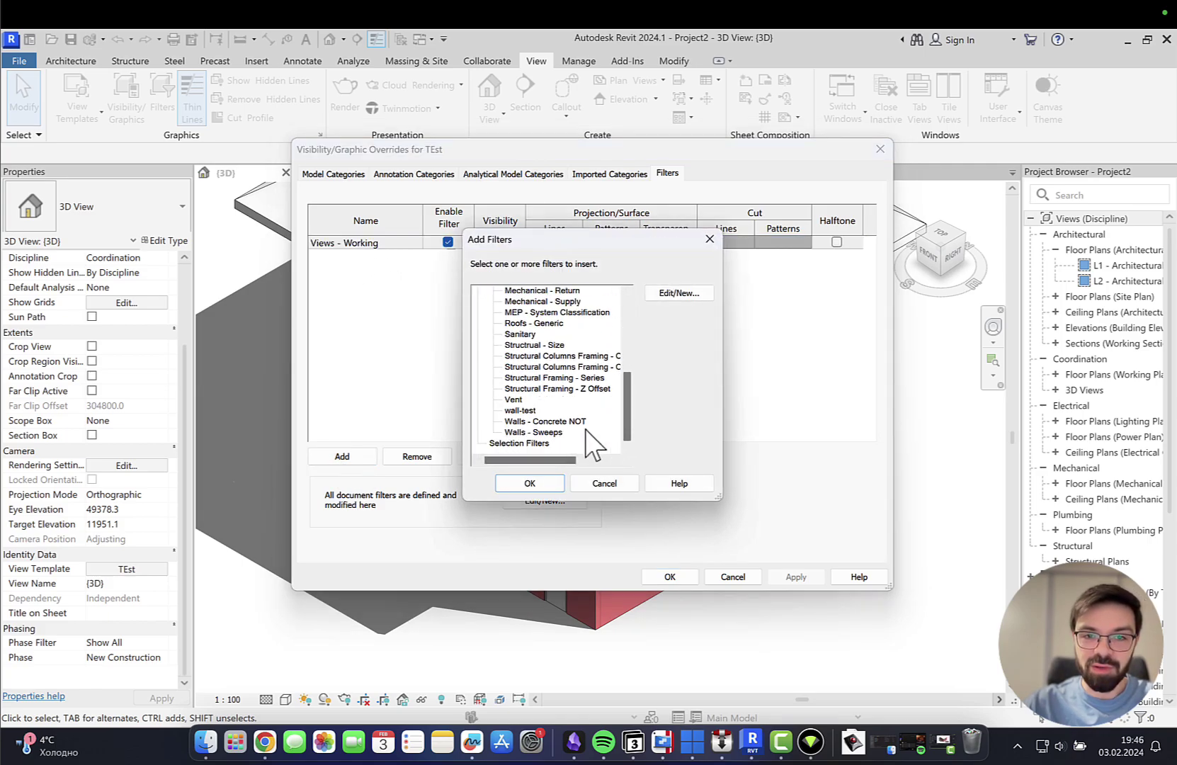
click(520, 410)
click(531, 483)
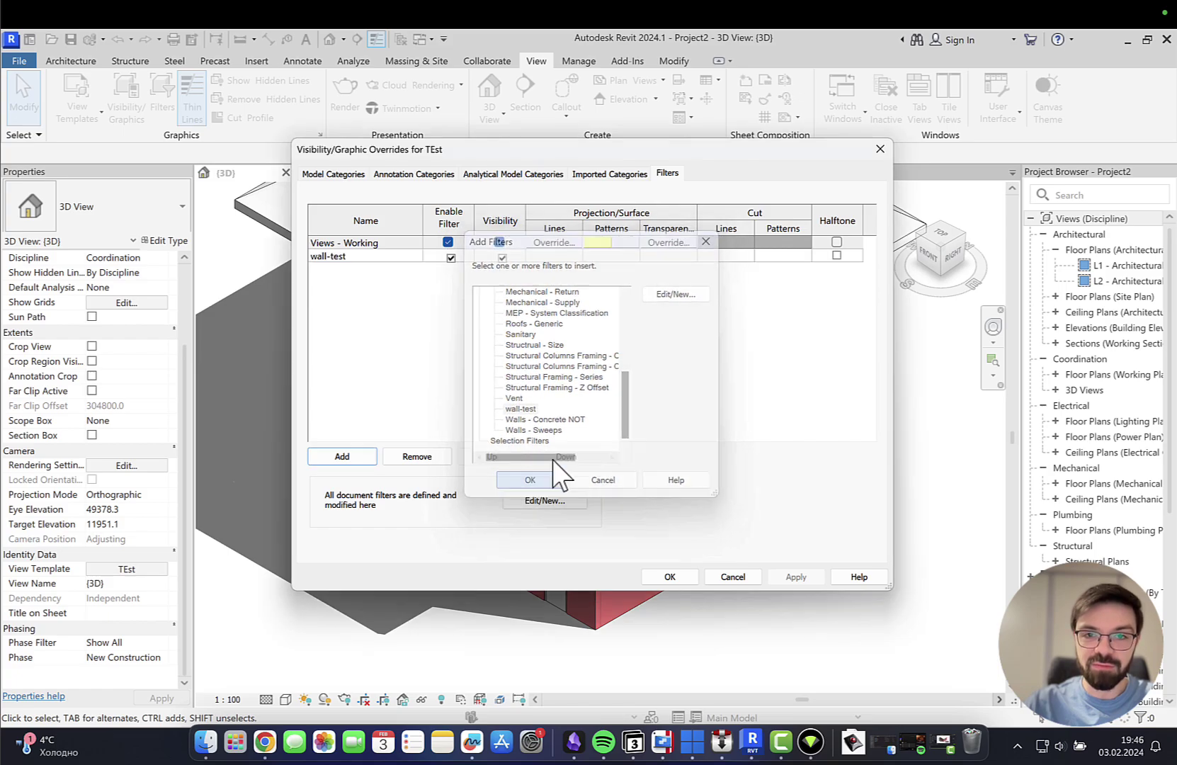
Override the template's wall-test filter with a solid-fill surface foreground pattern in RGB 255-255-128 and apply the template to the 3D view.
click(617, 256)
click(610, 256)
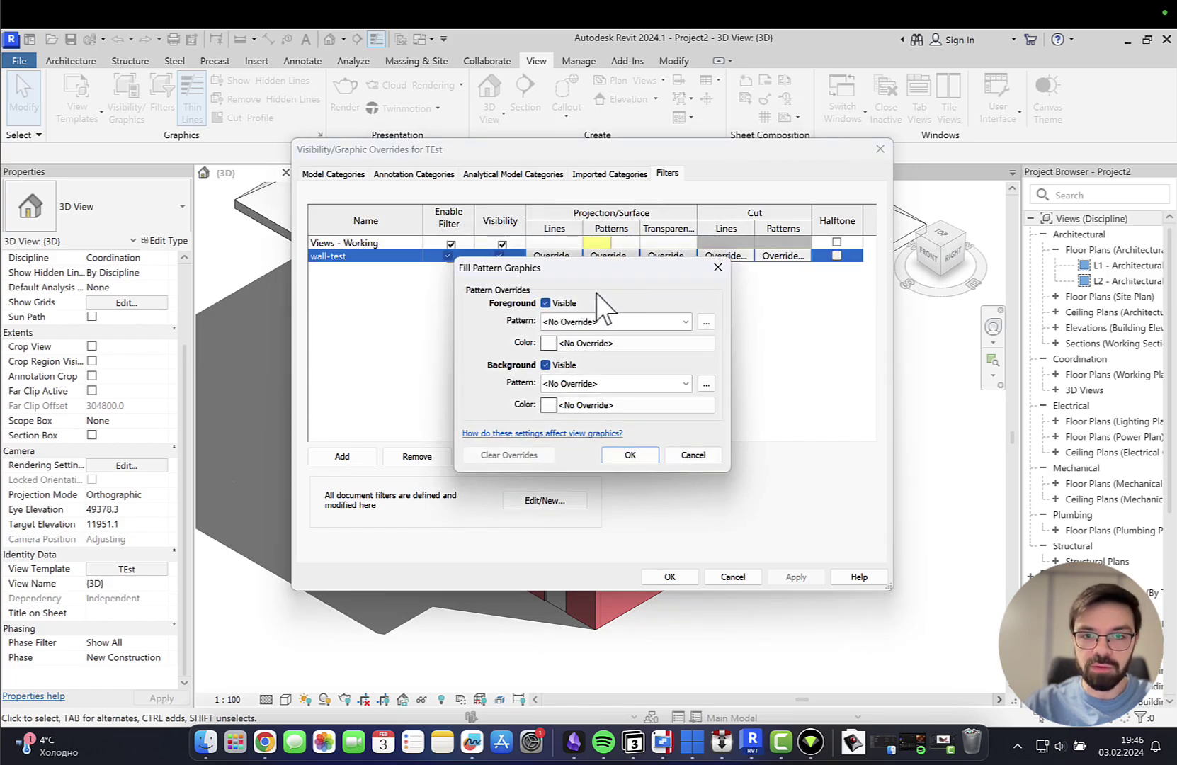
click(589, 322)
click(592, 345)
click(614, 342)
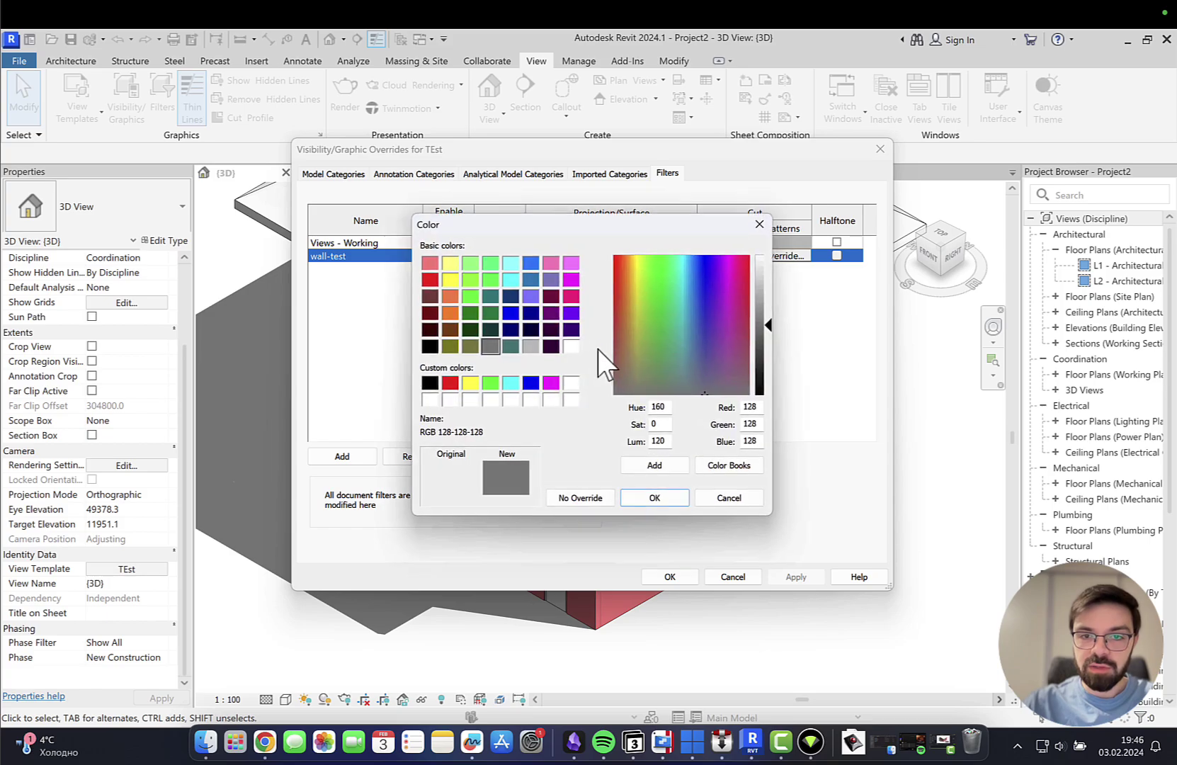
click(450, 263)
click(645, 496)
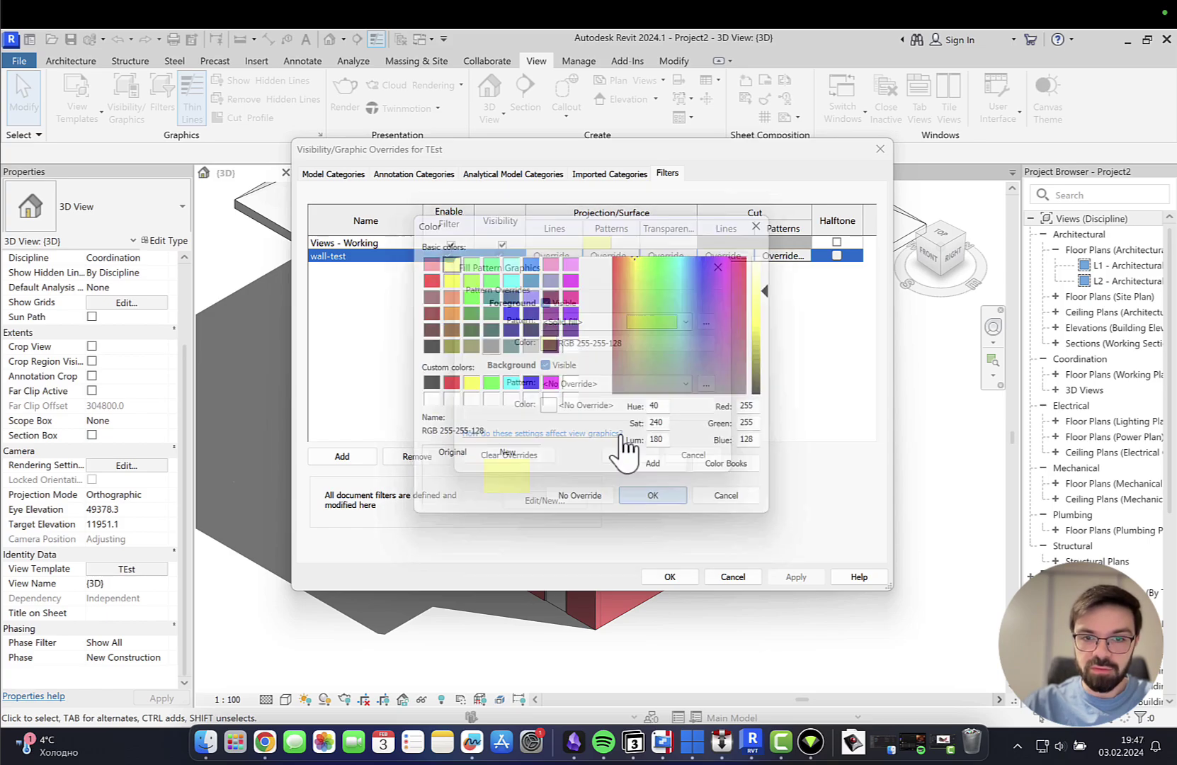
click(624, 458)
click(685, 572)
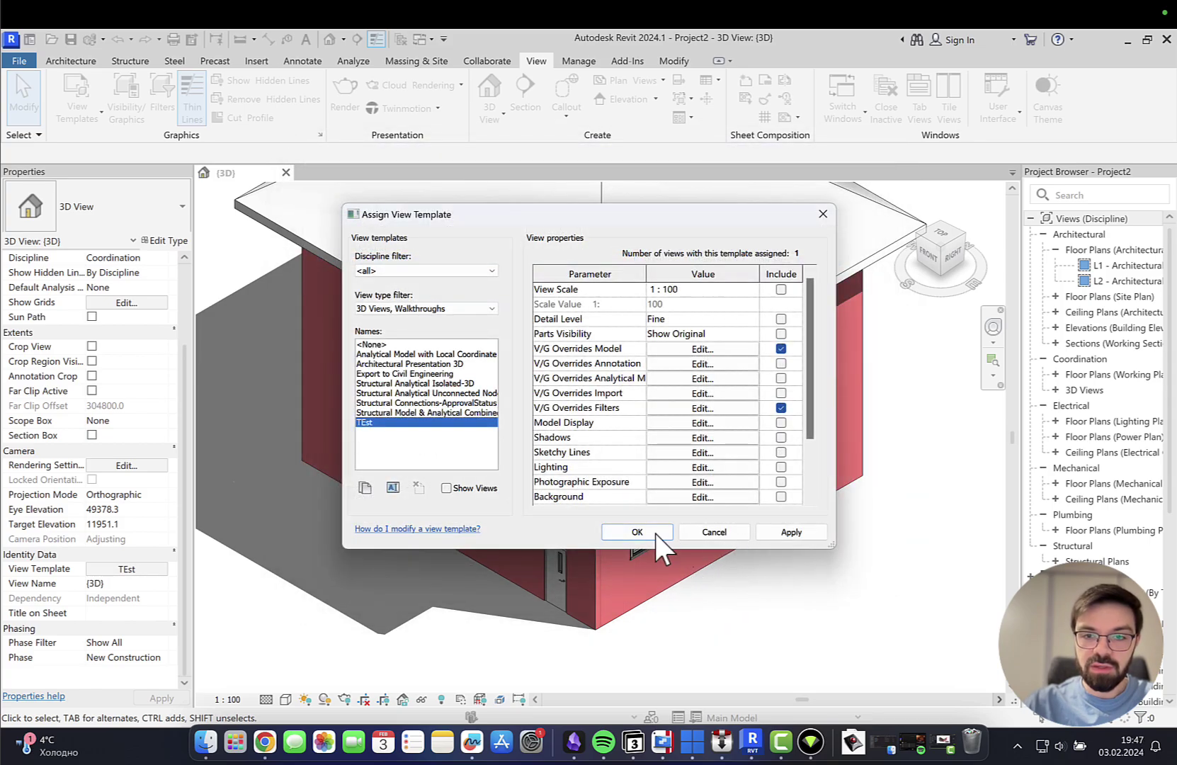
click(646, 532)
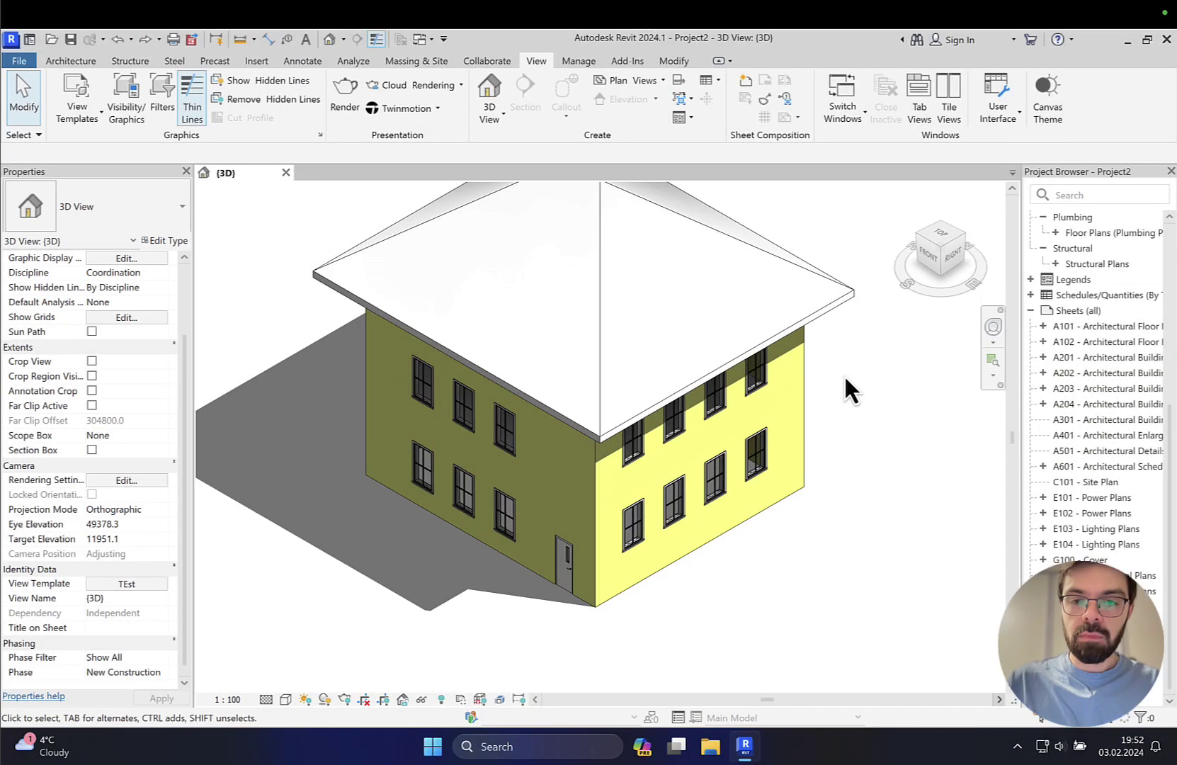
Override the doorless eight-window wall's graphics by element in this view, using a solid-fill surface foreground pattern in RGB 128-255-128.
click(692, 545)
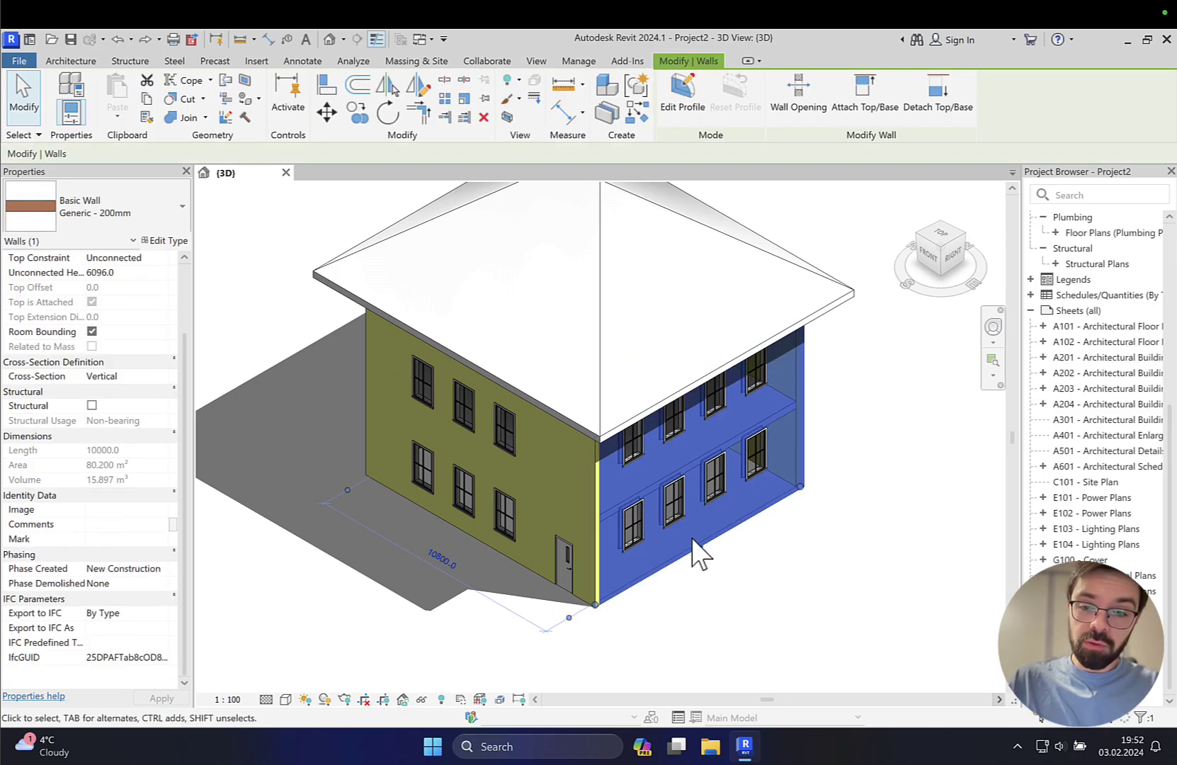
right_click(692, 545)
mouse_move(764, 202)
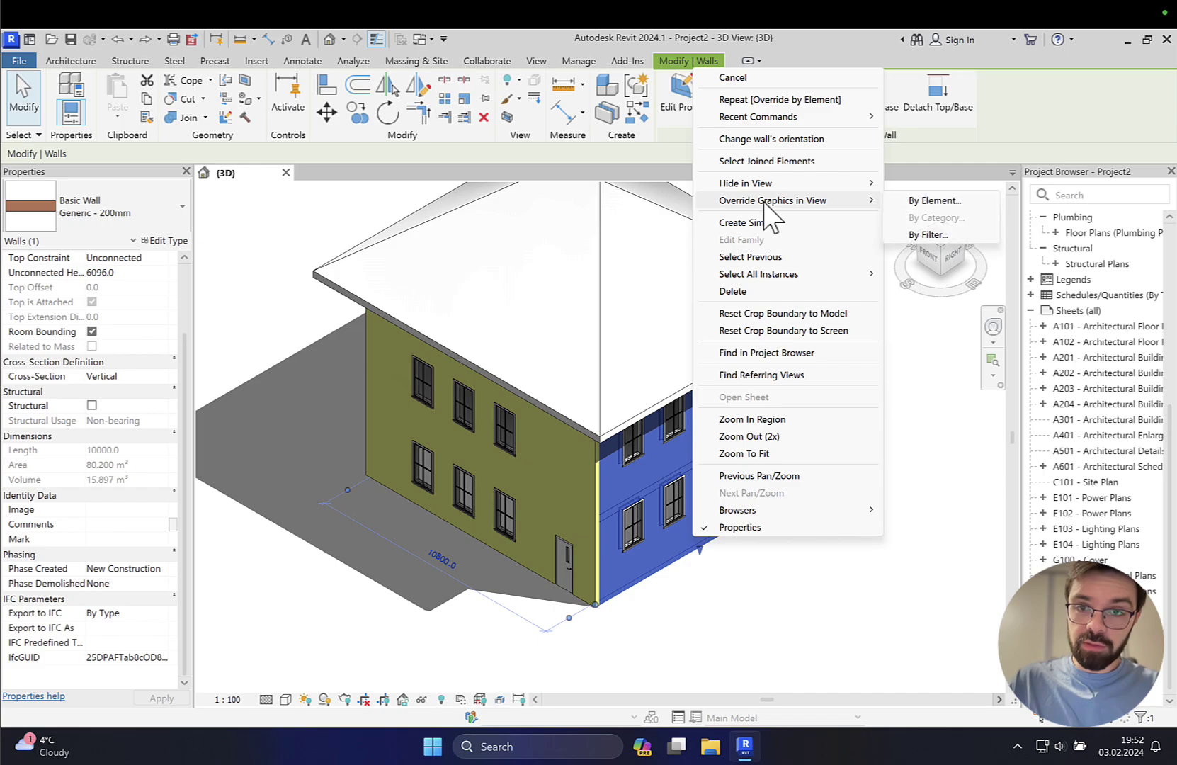
click(914, 205)
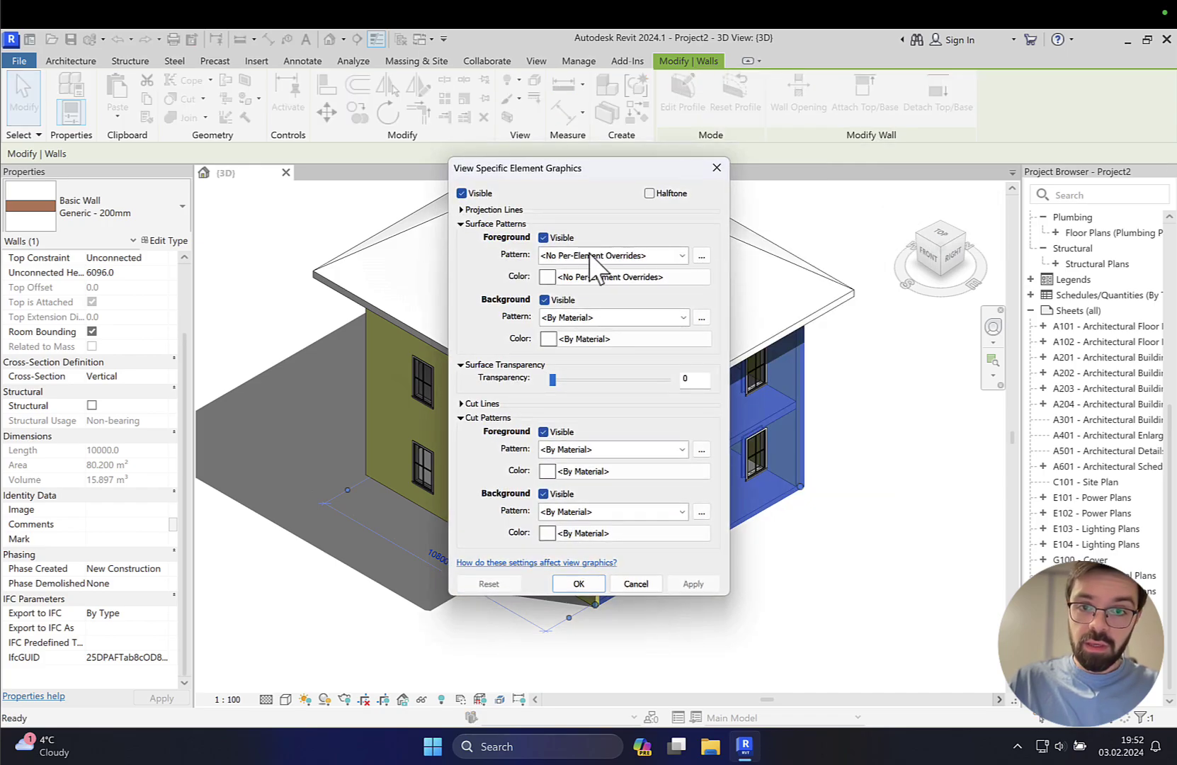
click(598, 255)
click(588, 278)
click(586, 277)
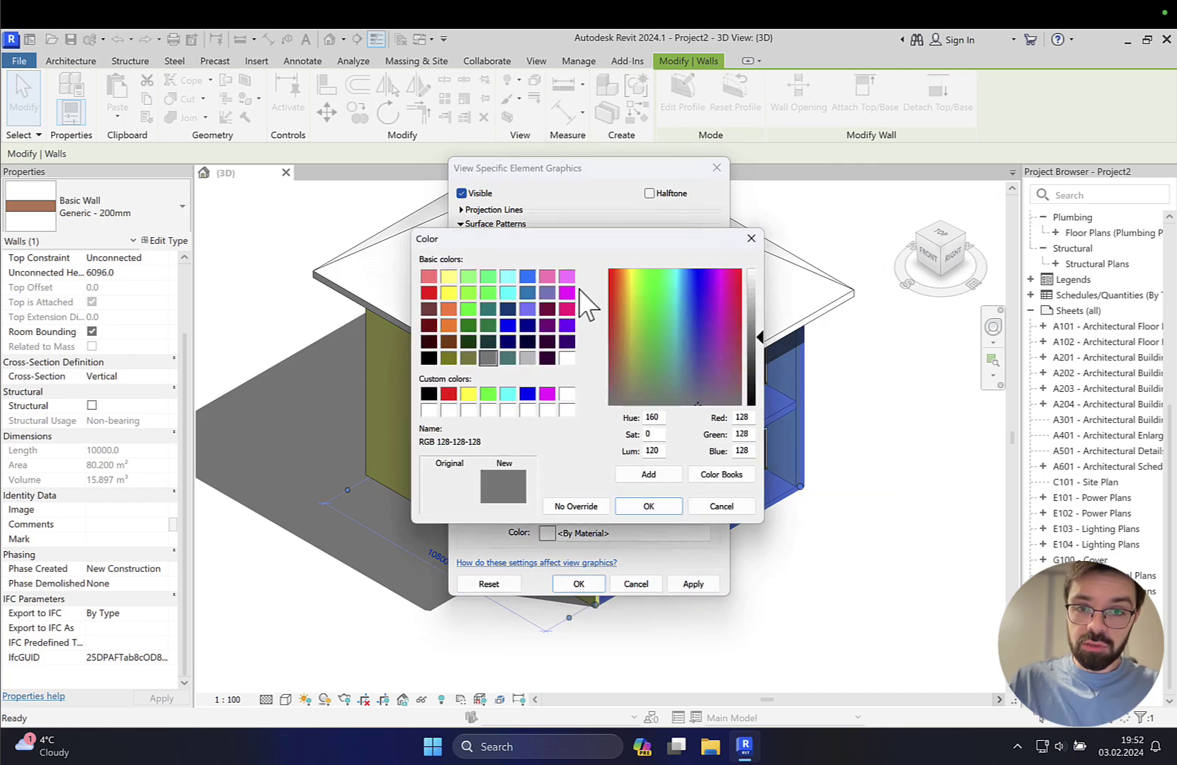
click(469, 274)
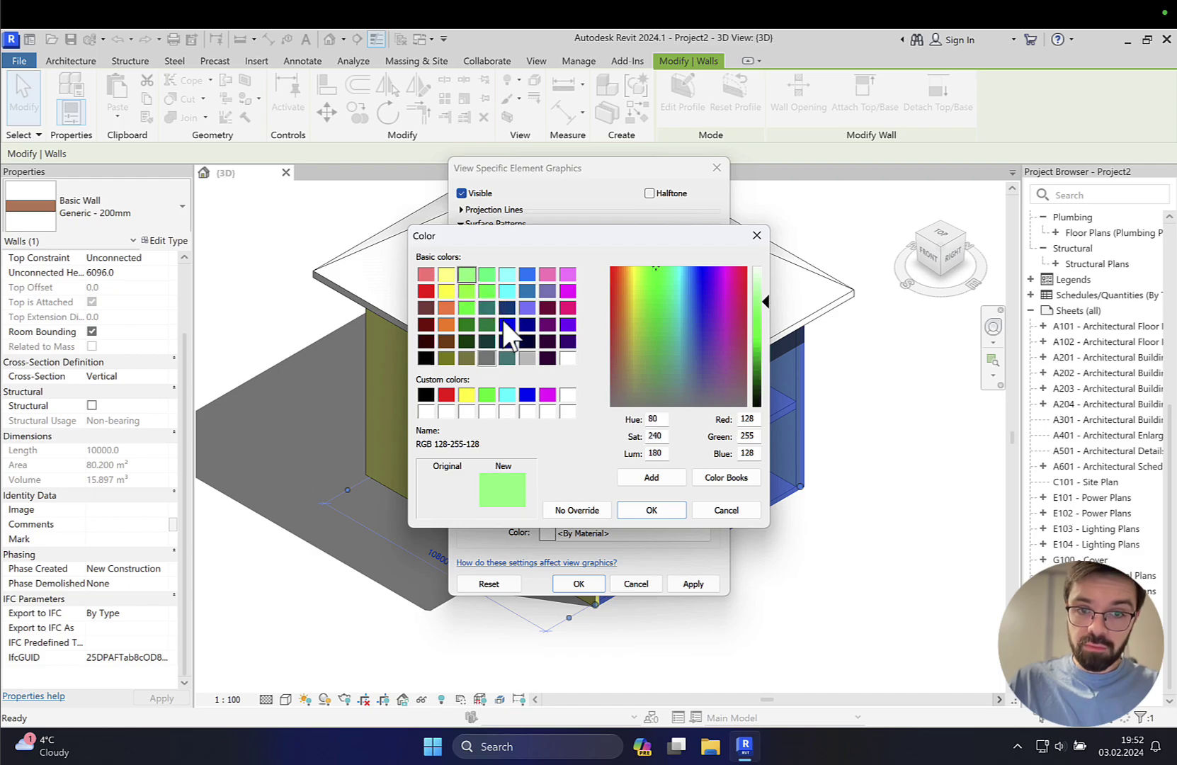
click(653, 507)
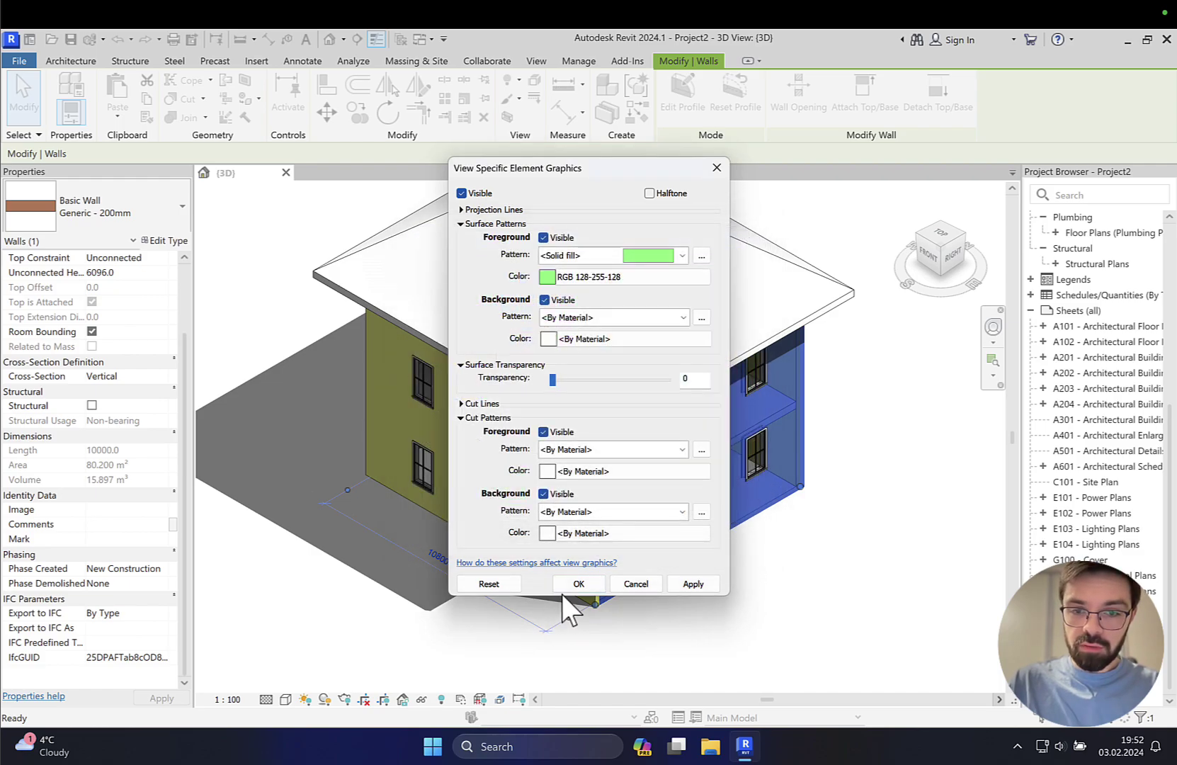
click(575, 585)
click(799, 629)
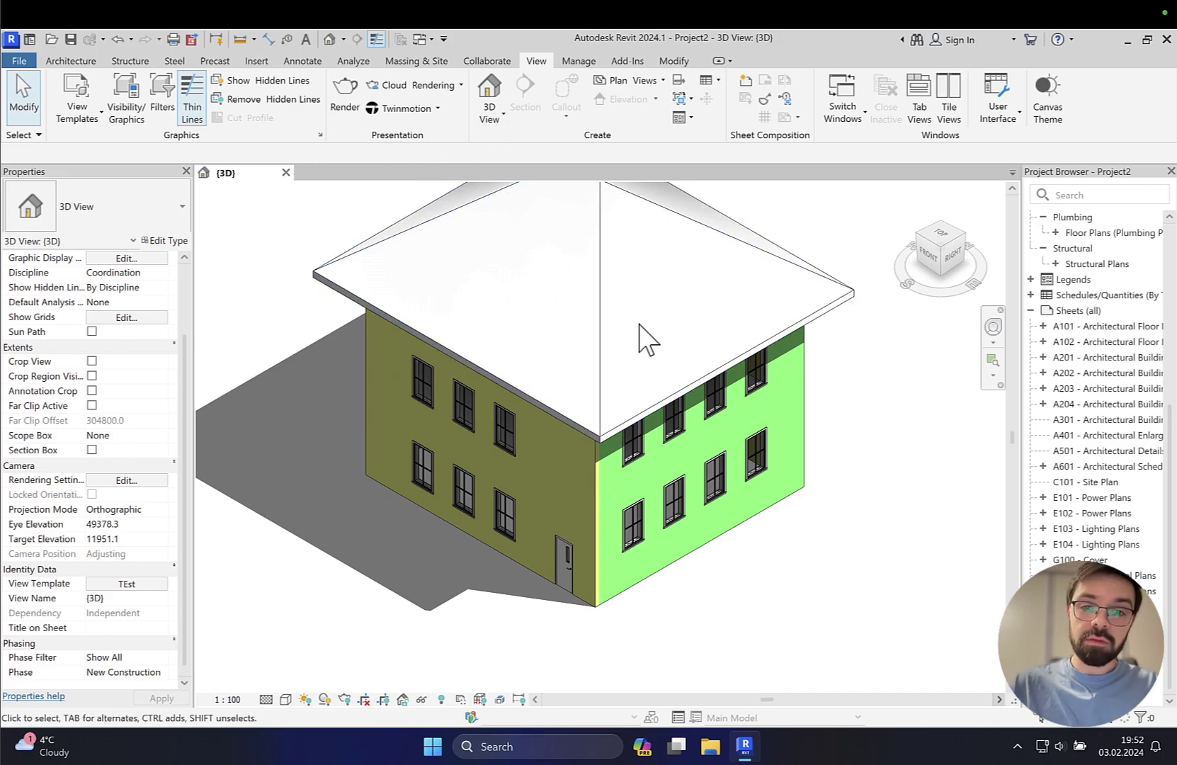
click(728, 527)
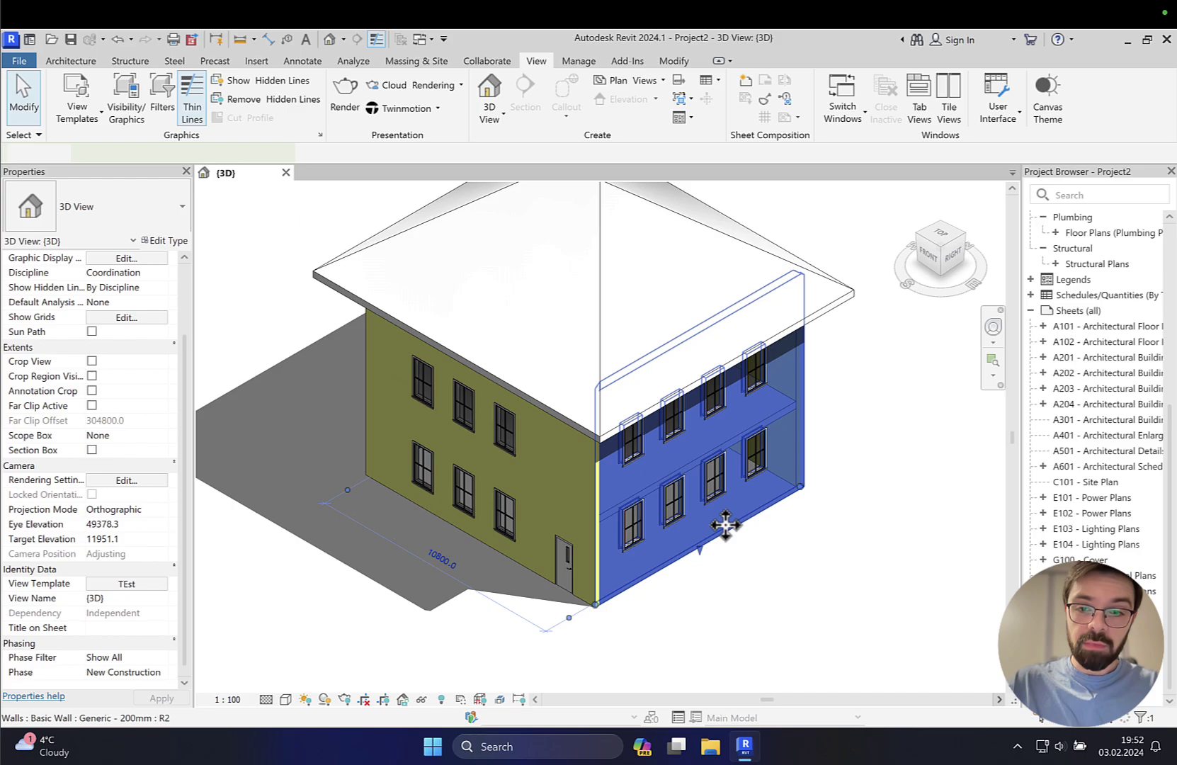
click(757, 552)
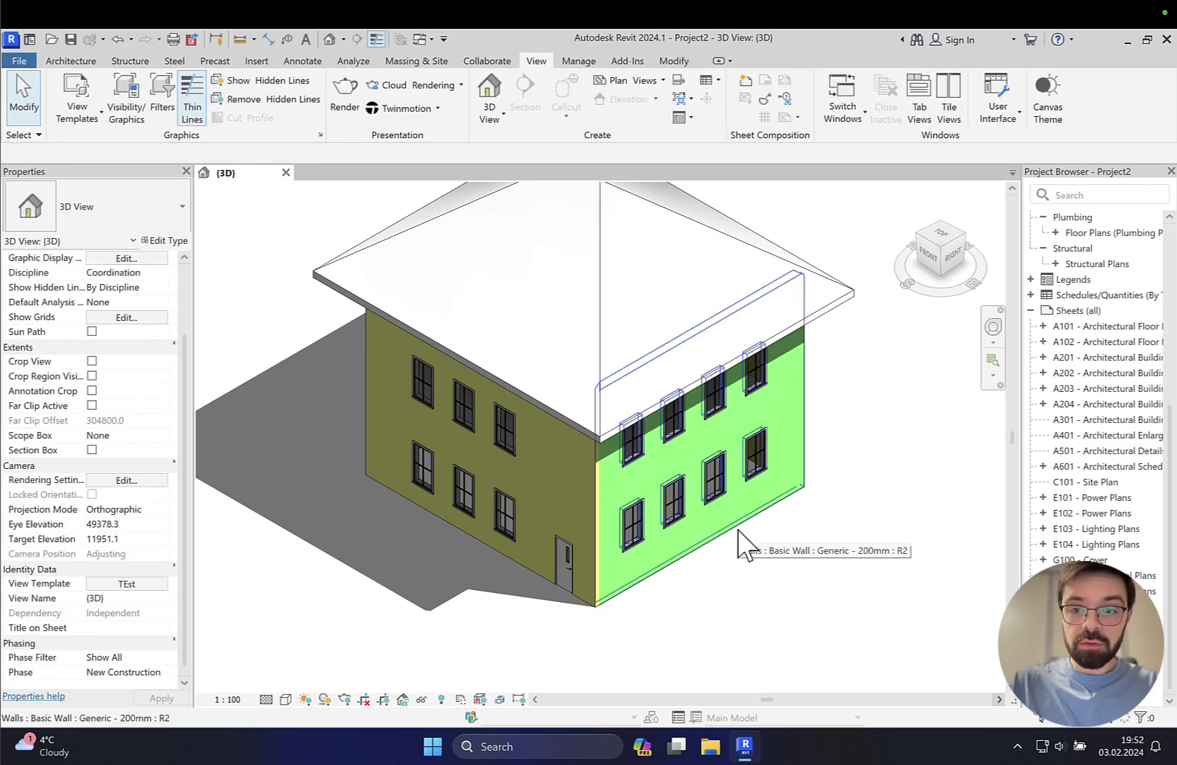